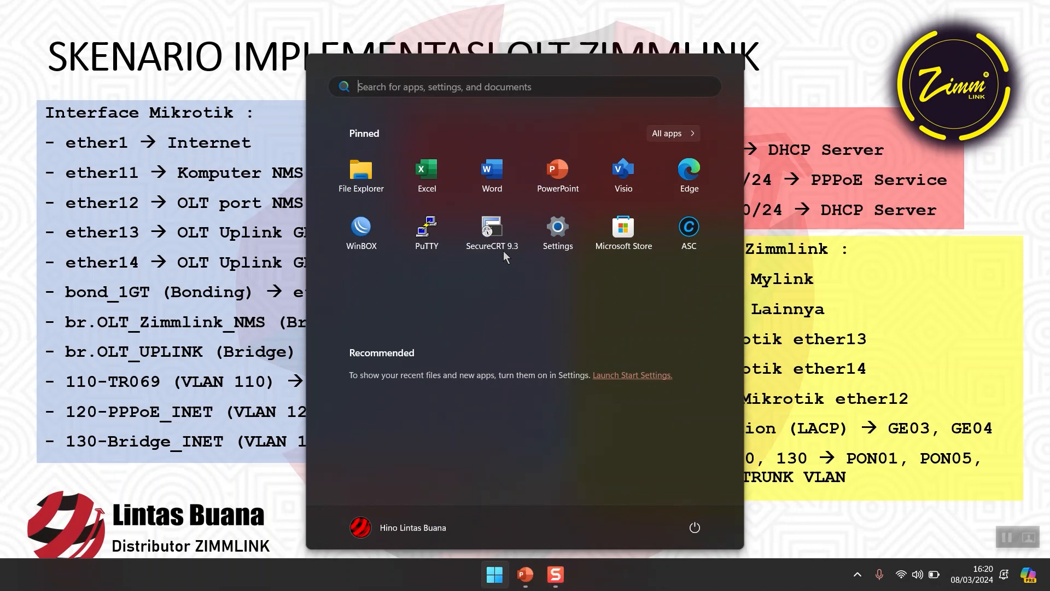
Open Google Chrome and load the OLT management page at 192.168.100.100.
click(428, 84)
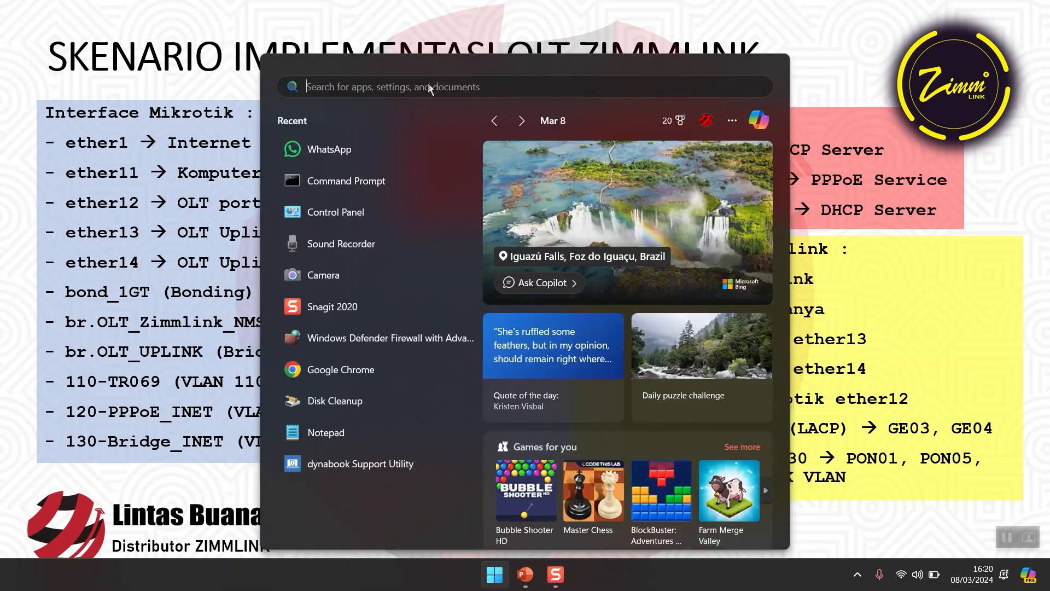
text(chrome)
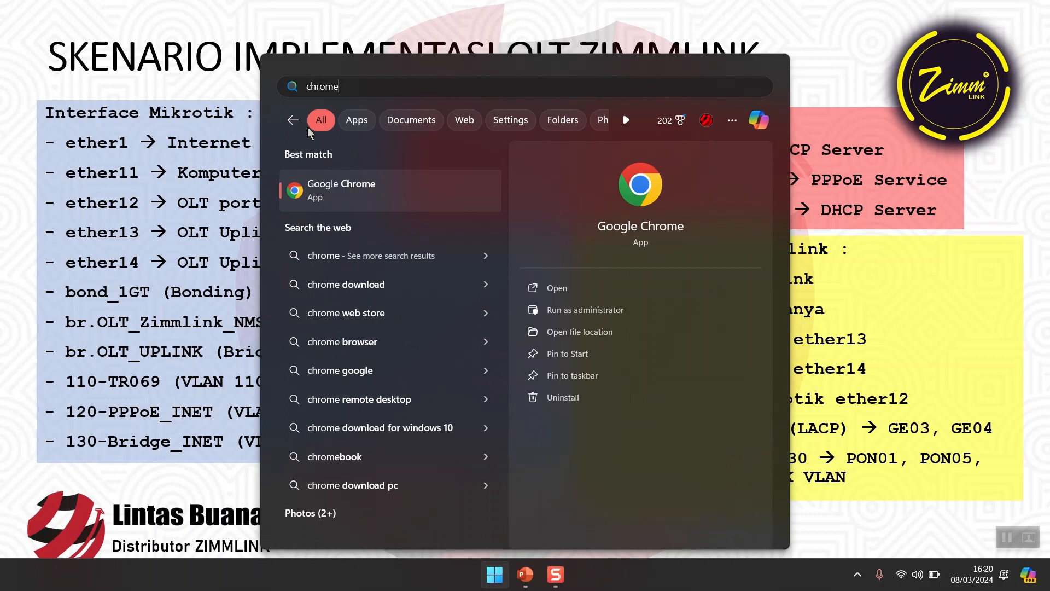
key(Return)
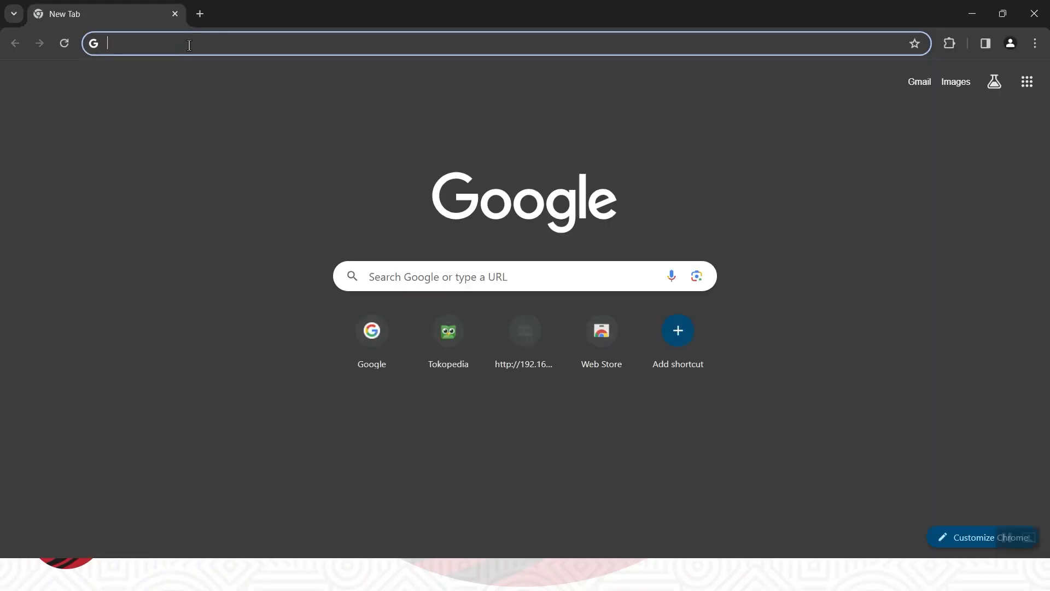
click(189, 45)
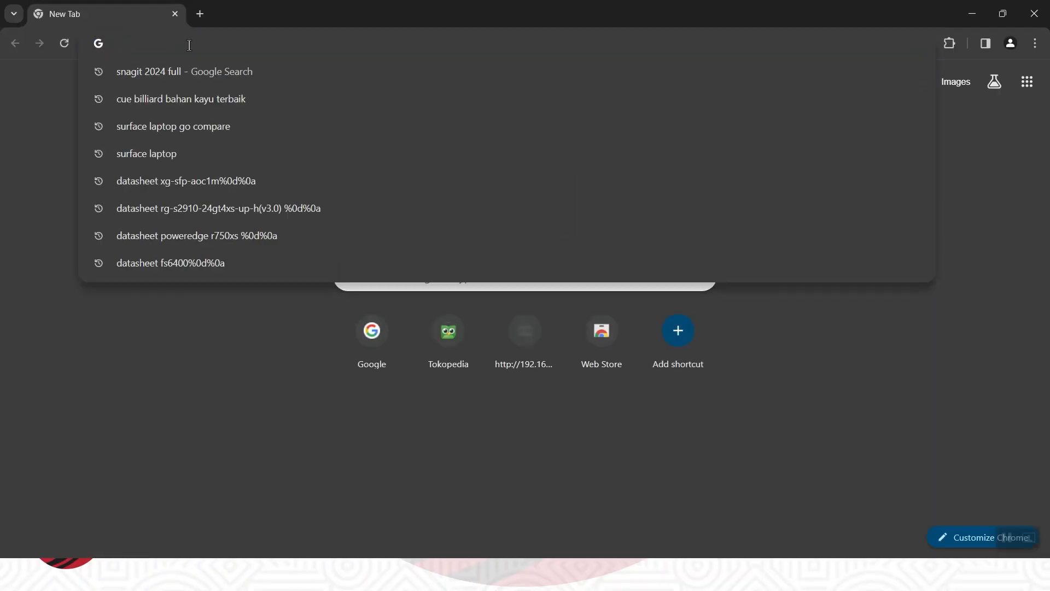
text(192.168)
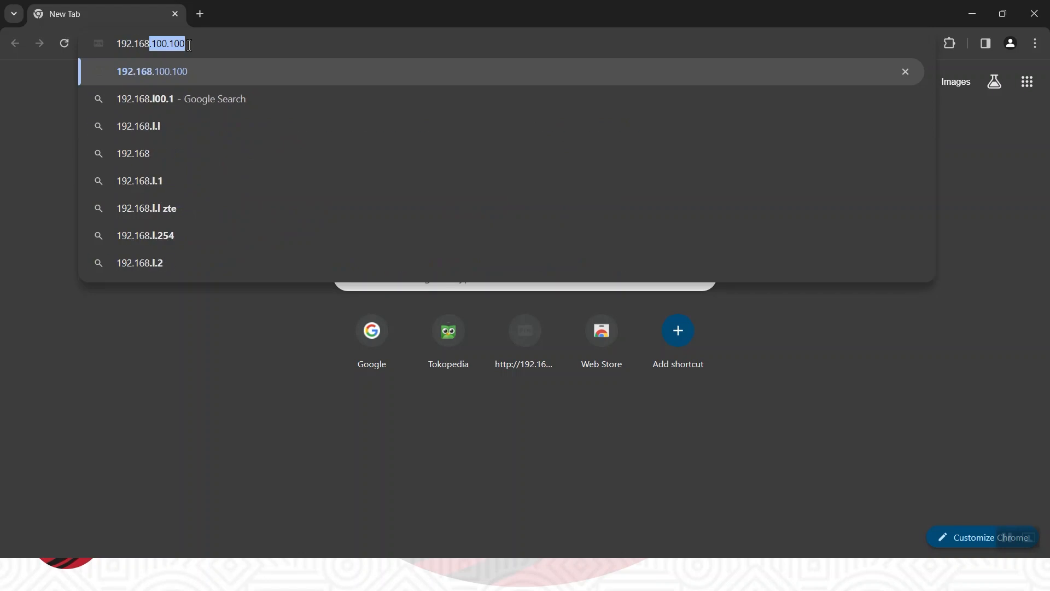
text(.100.10)
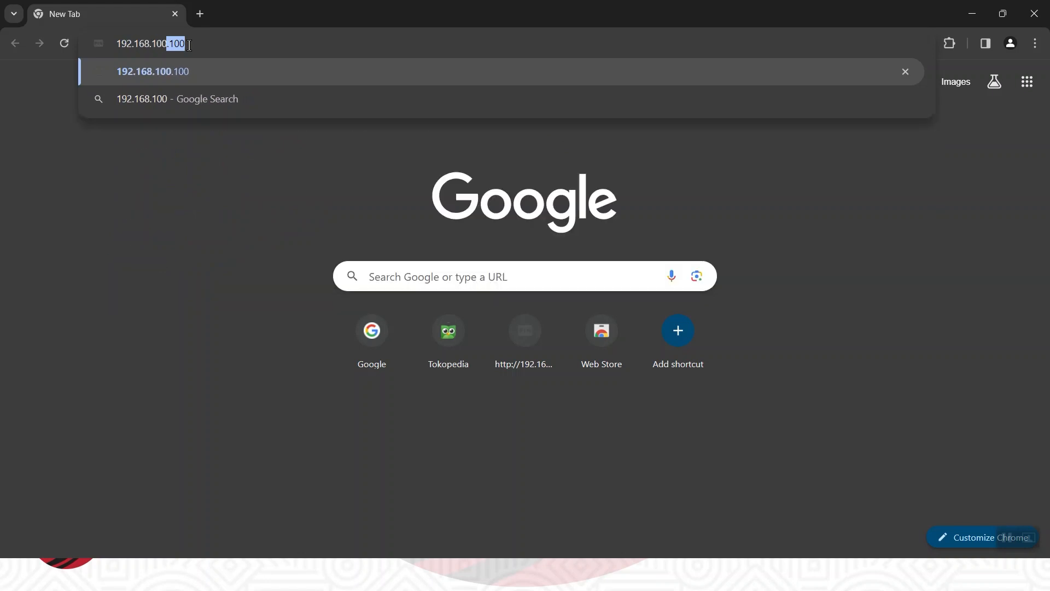
text(0)
key(Return)
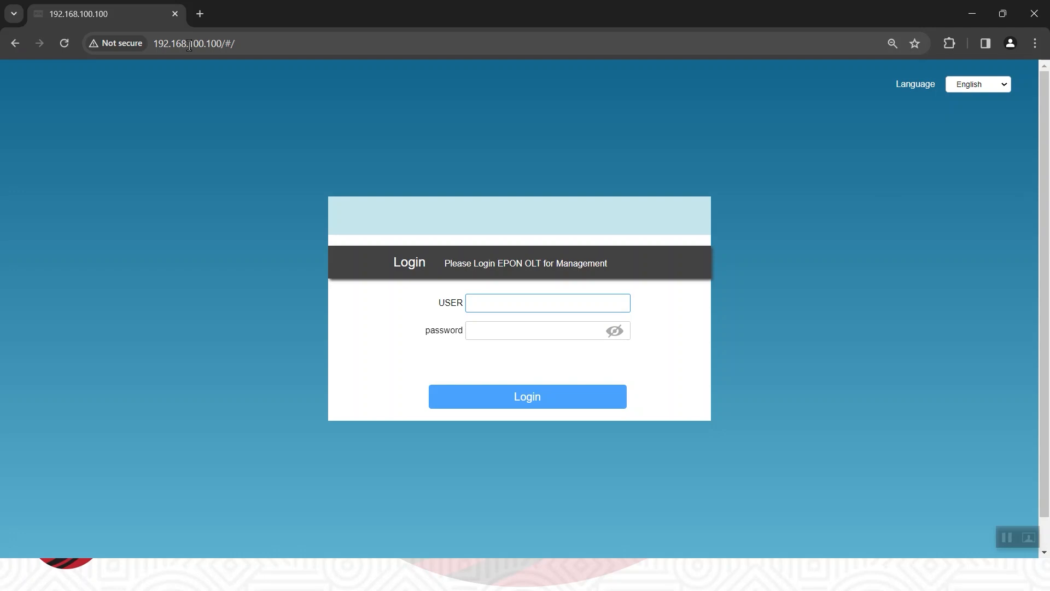
Log in to the OLT management interface as user root, entering the account password and revealing it to check it.
text(r)
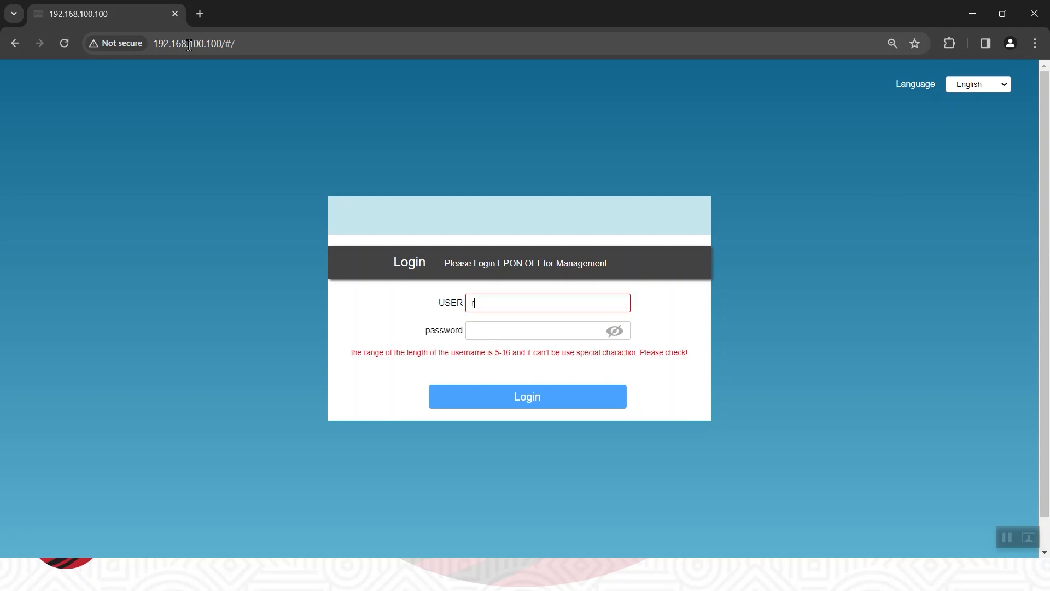
text(oot)
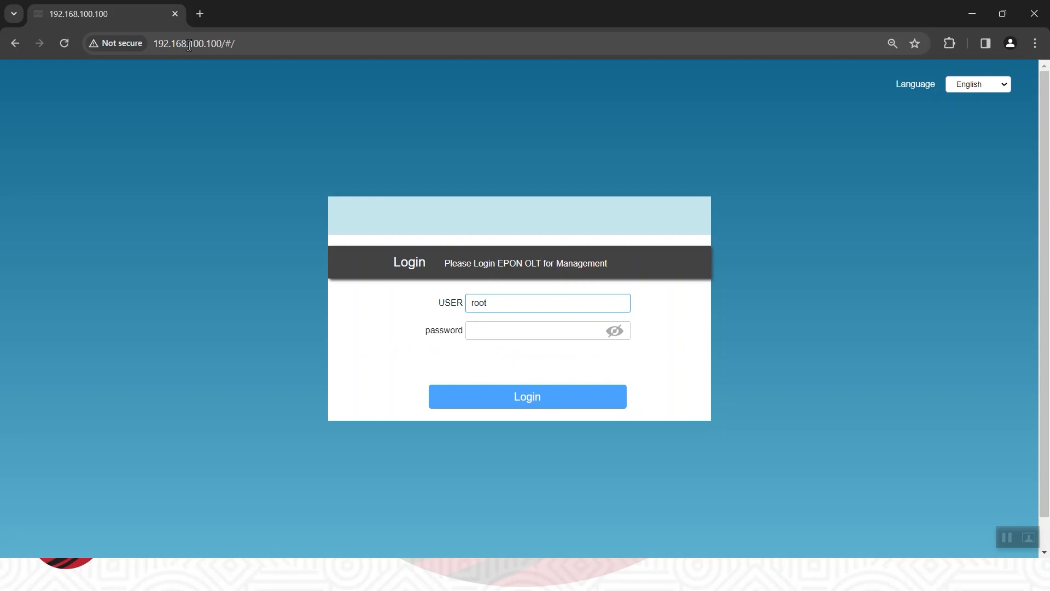
key(Tab)
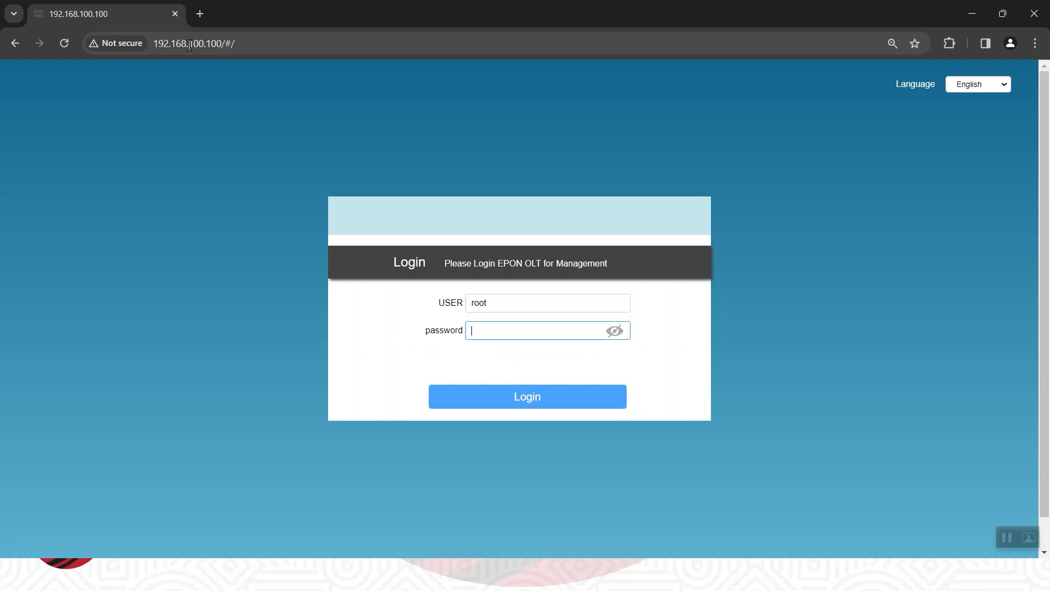
text(a)
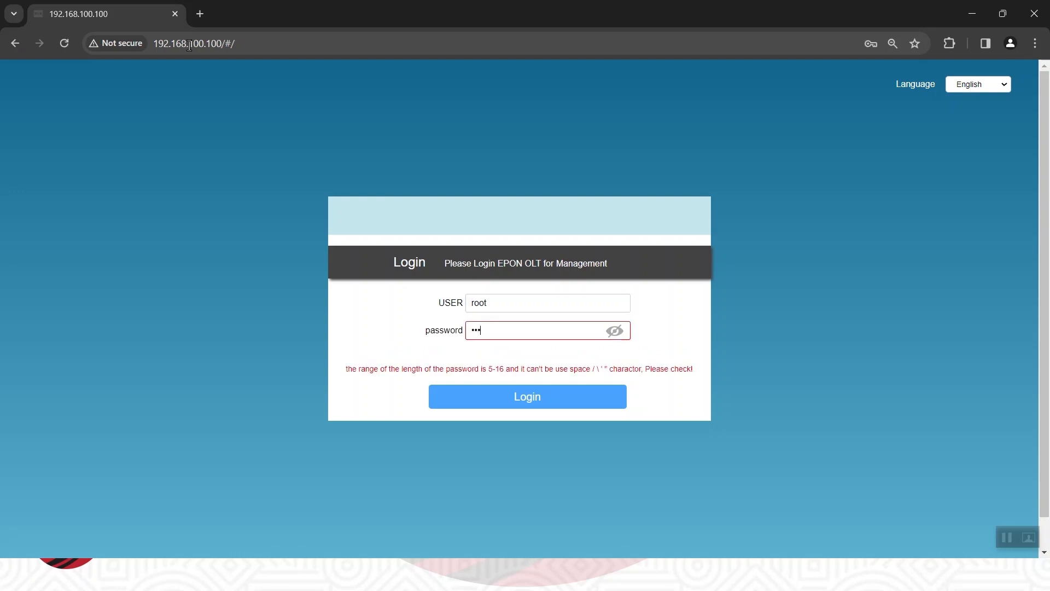
text(•••••)
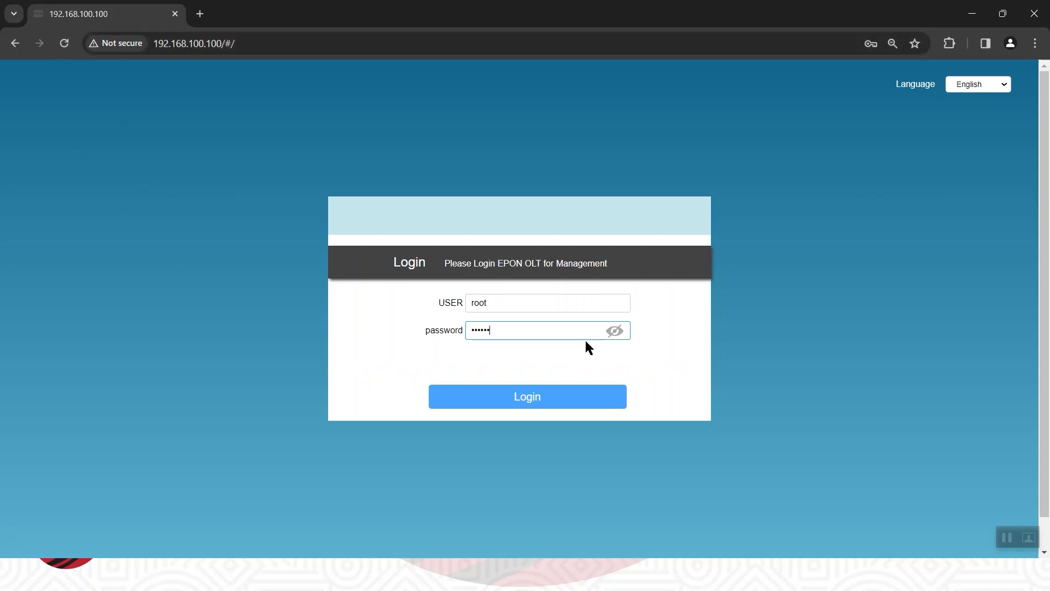
click(615, 330)
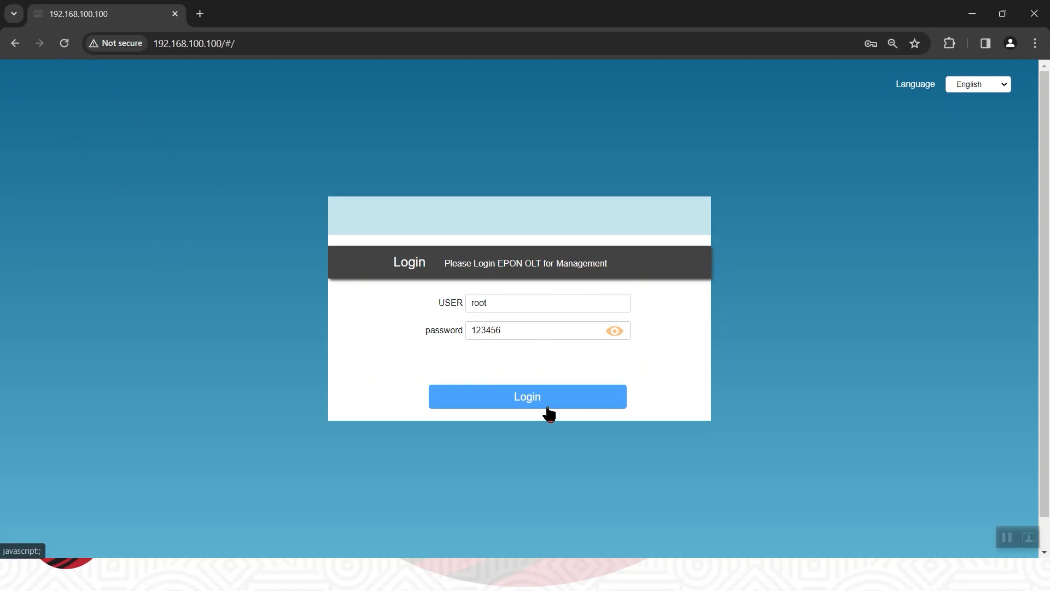
click(547, 399)
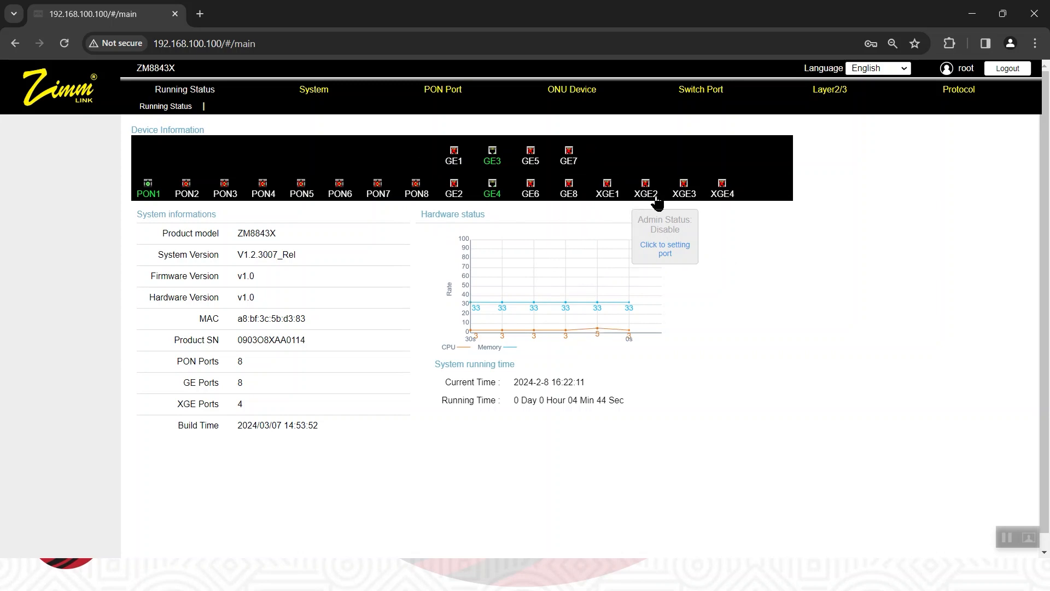
Log out of the OLT management interface and confirm the logout.
mouse_move(713, 198)
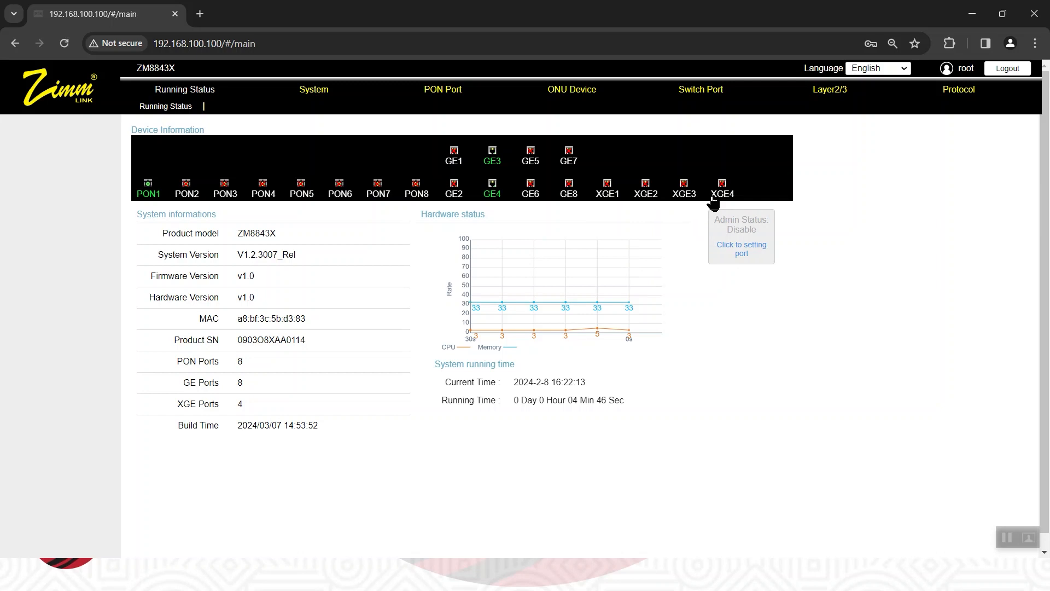
mouse_move(181, 184)
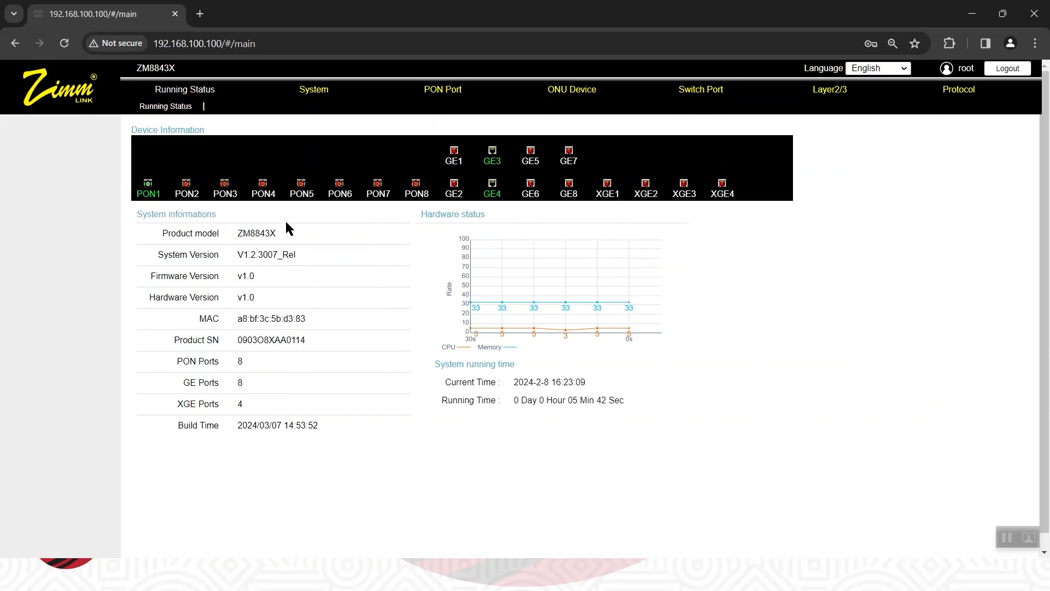
click(1014, 73)
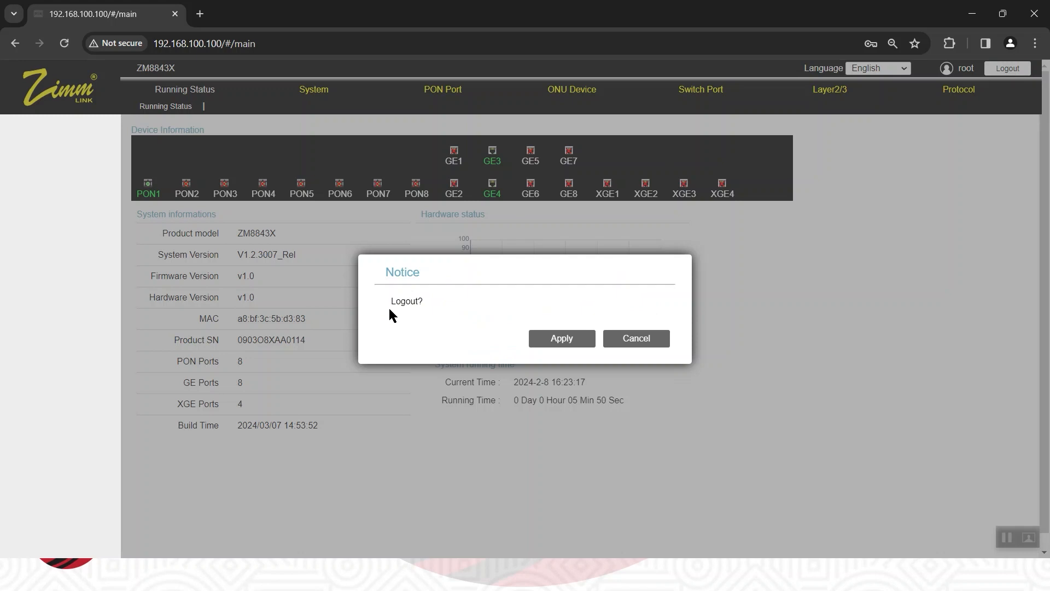
click(574, 340)
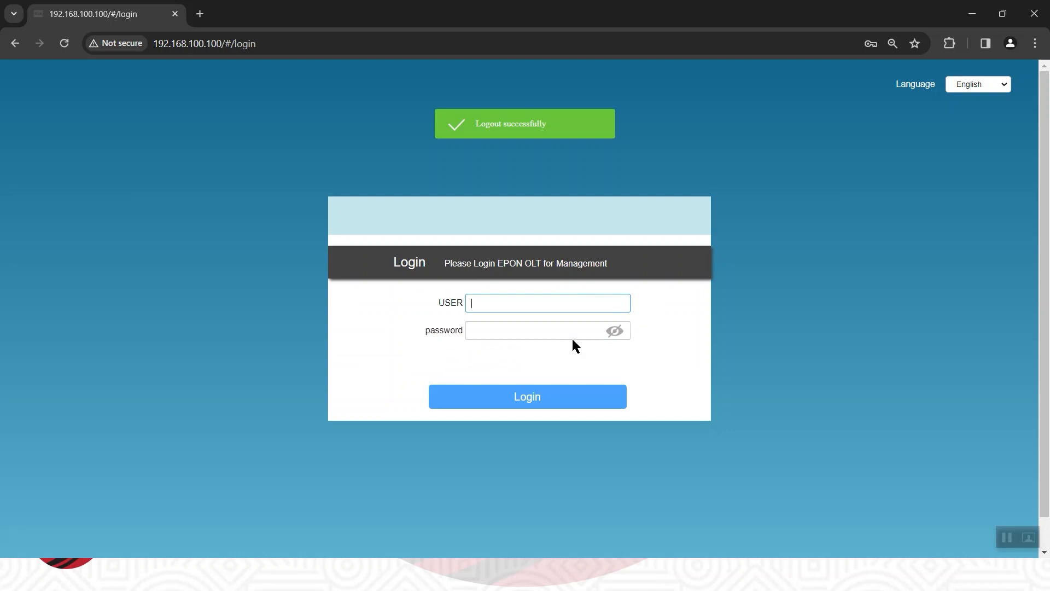
Log back in to the OLT as root with the account password shown in plain text.
text(root)
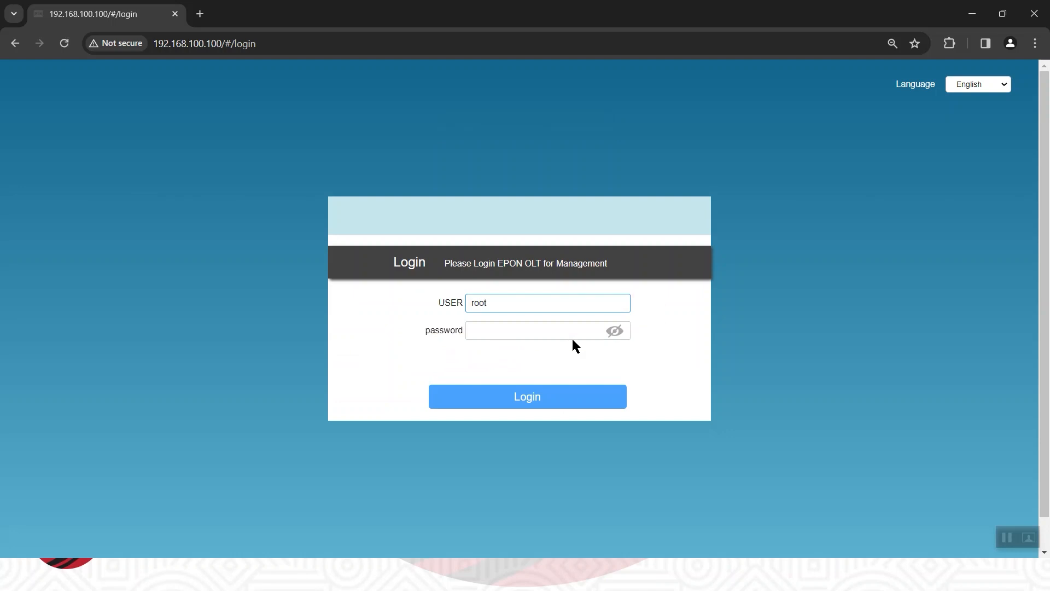
key(Tab)
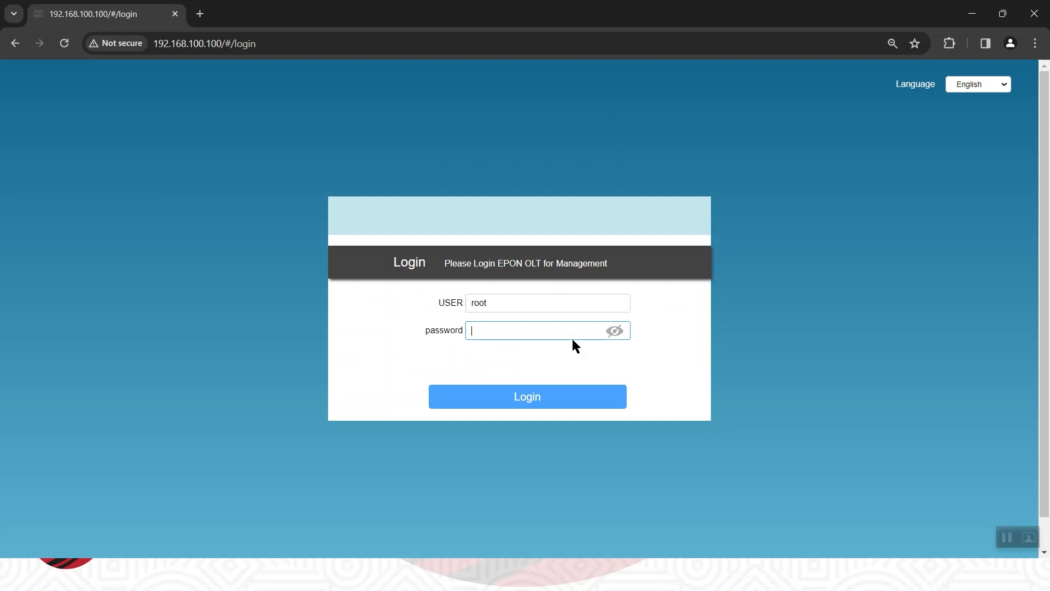
text(admin1)
click(614, 331)
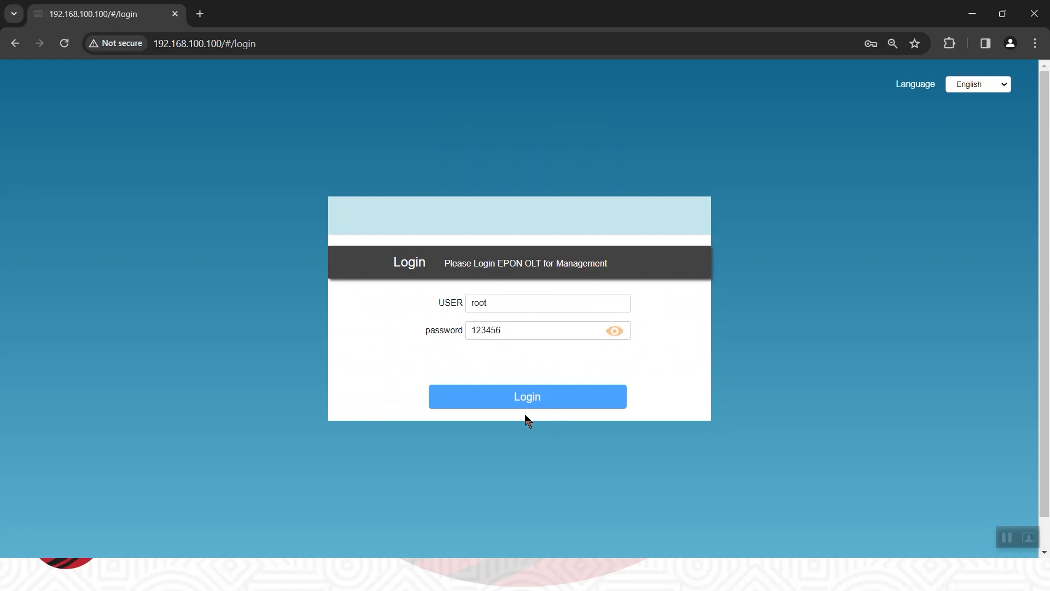
click(544, 402)
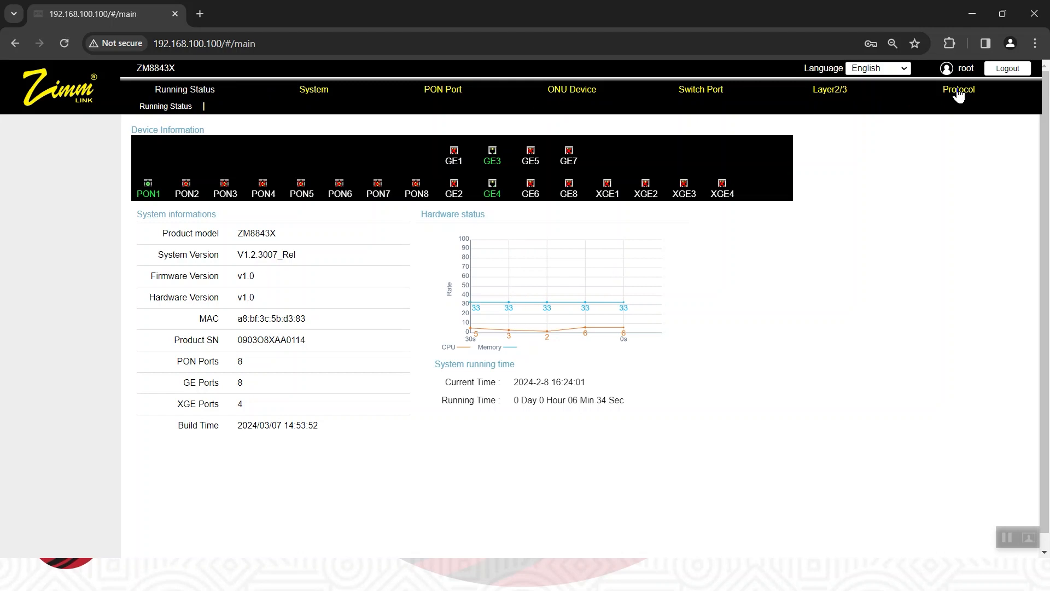
Examine the functions offered under Running Status, System, PON Port, ONU Device, Switch Port, Layer2/3 and Protocol.
click(174, 109)
click(317, 91)
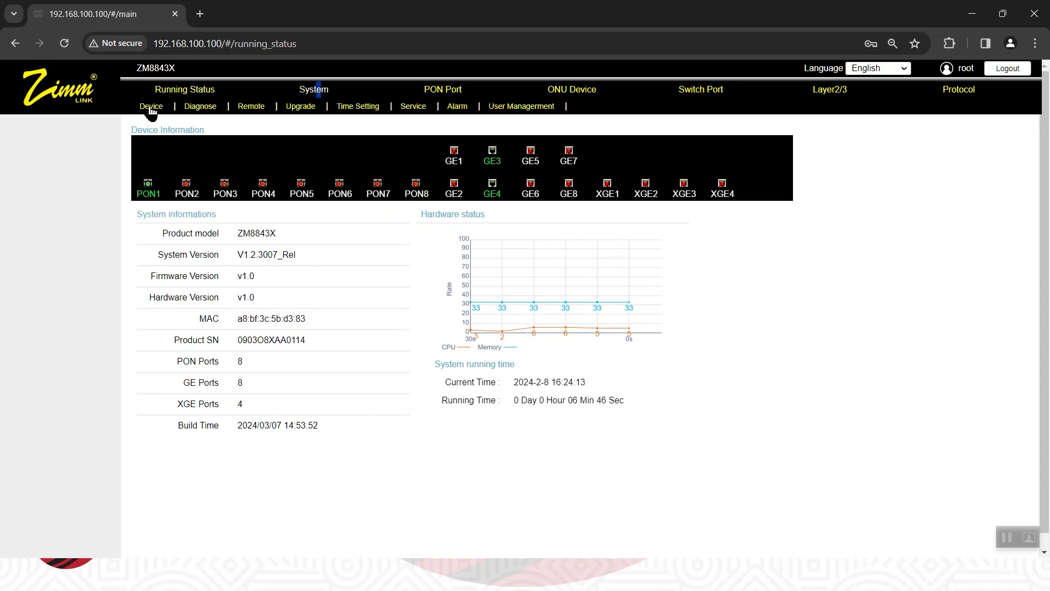
click(453, 91)
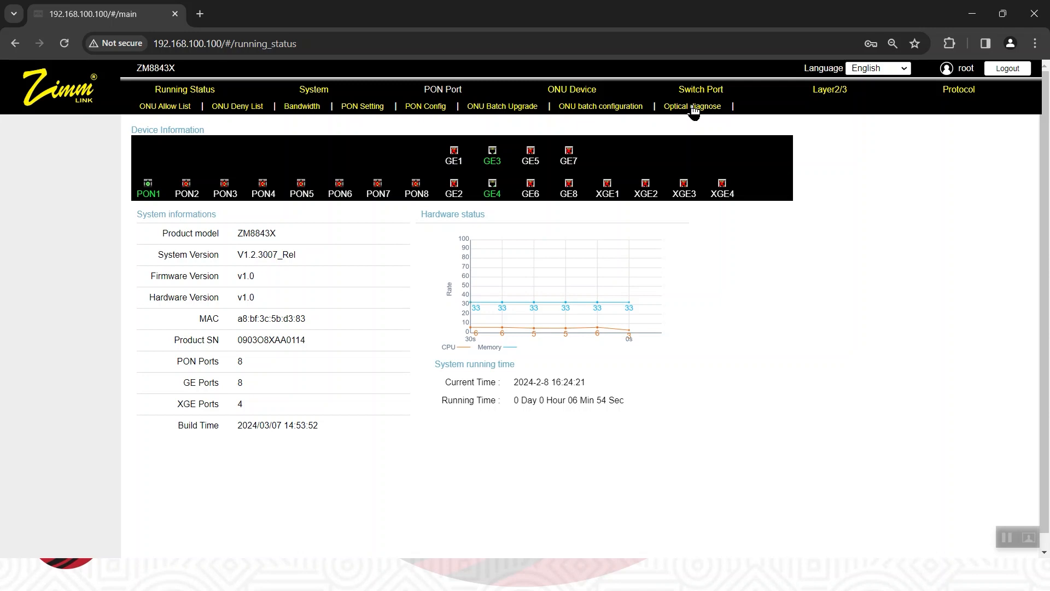
click(570, 92)
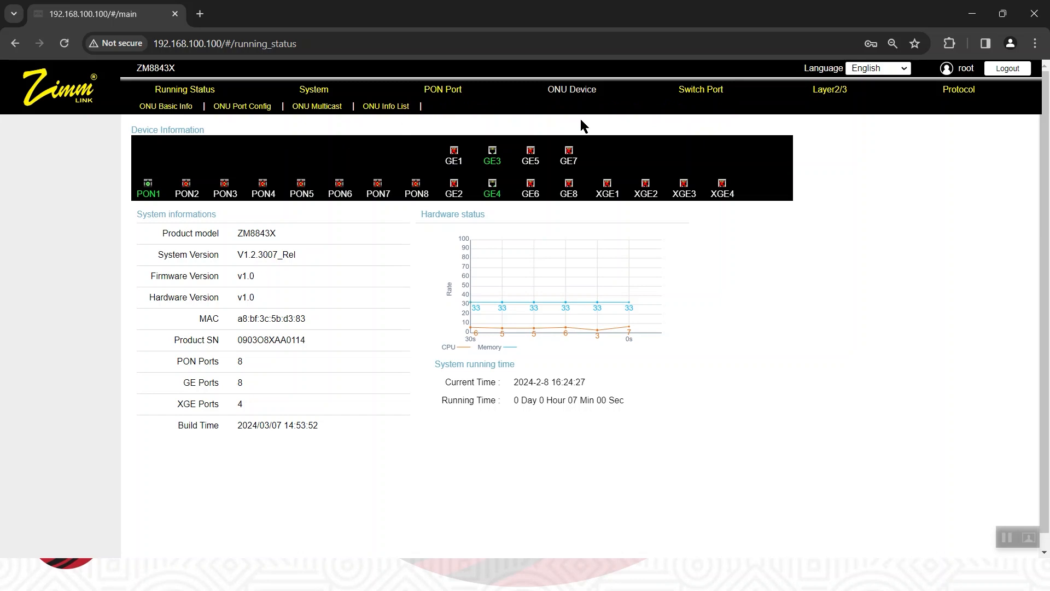
click(703, 93)
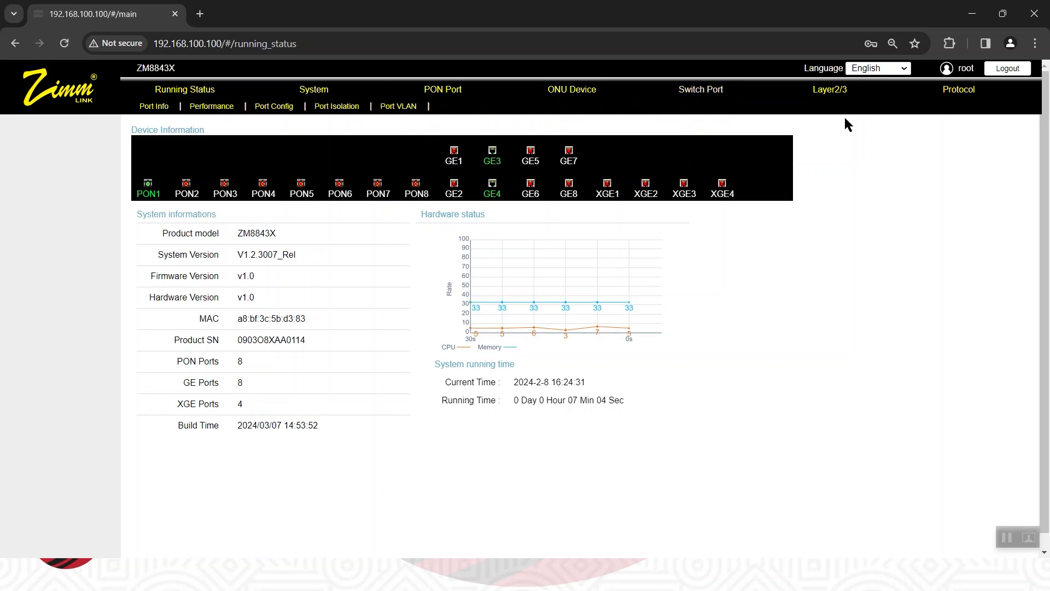
click(834, 92)
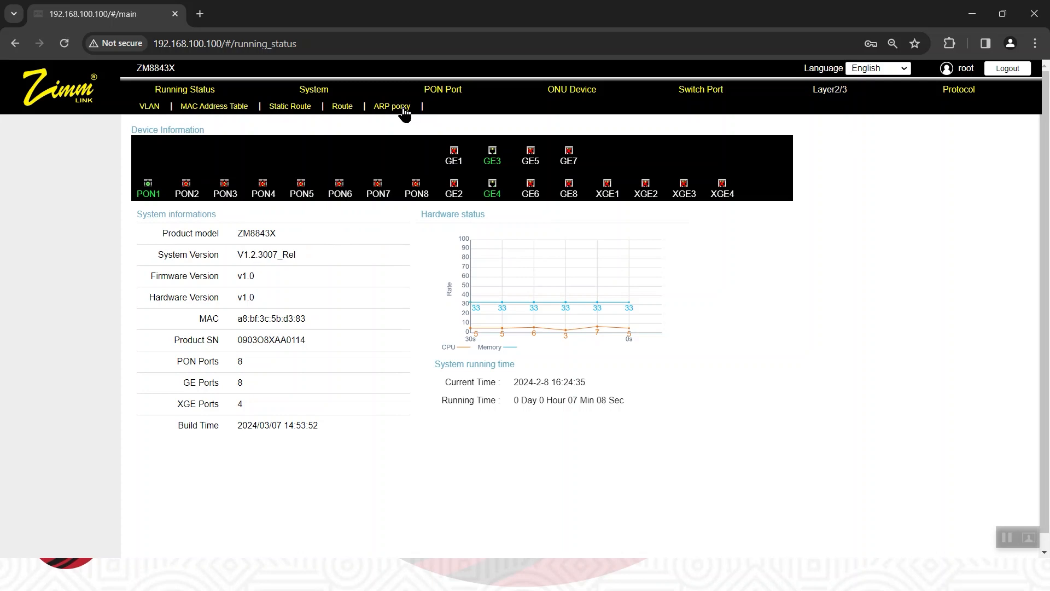
click(953, 94)
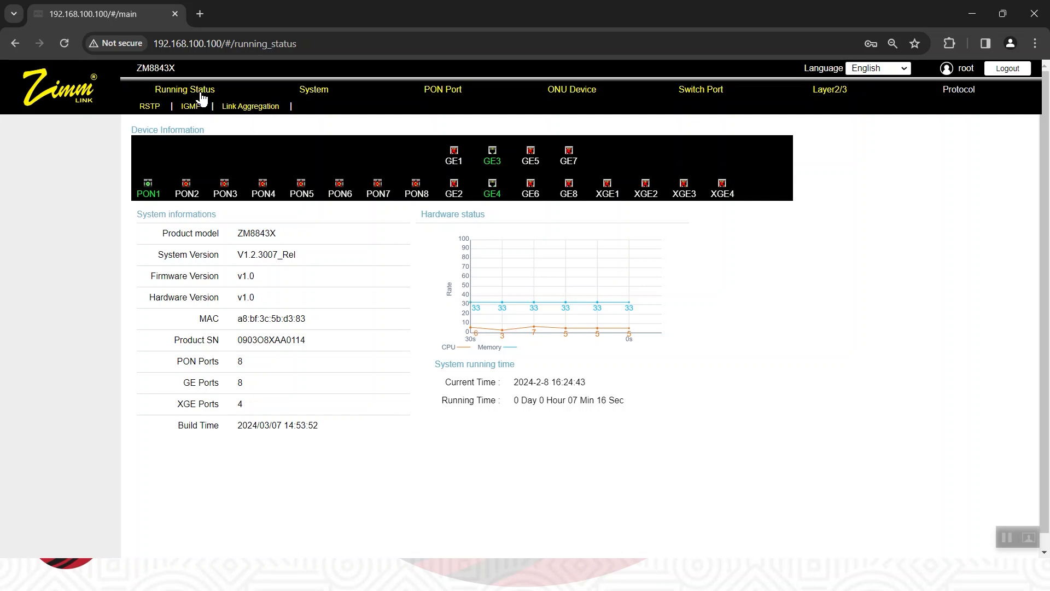
View the system's Device management page and return to the Running Status overview.
mouse_move(316, 97)
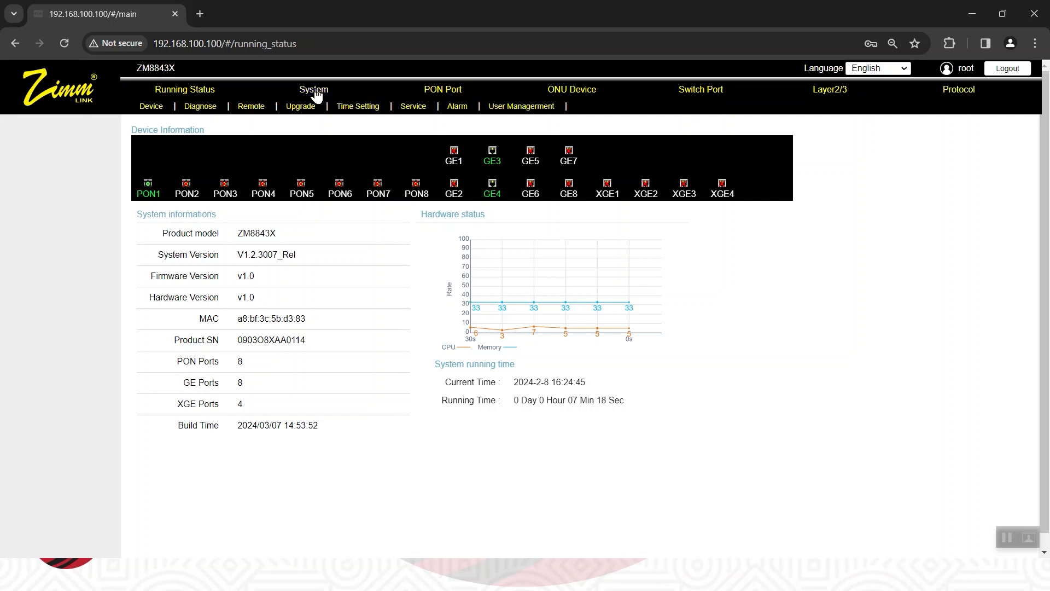
click(154, 108)
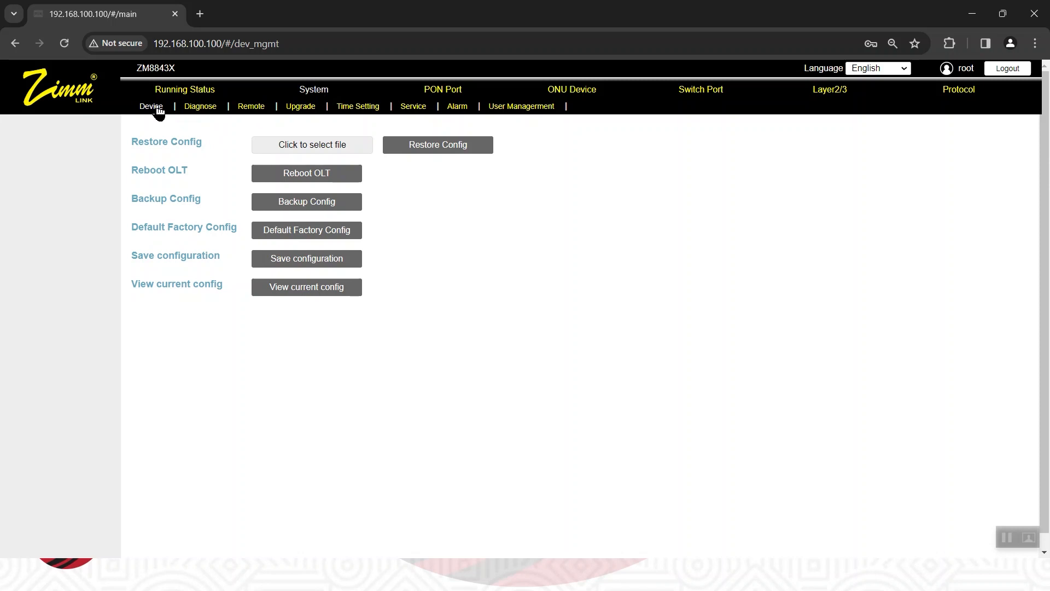
click(209, 94)
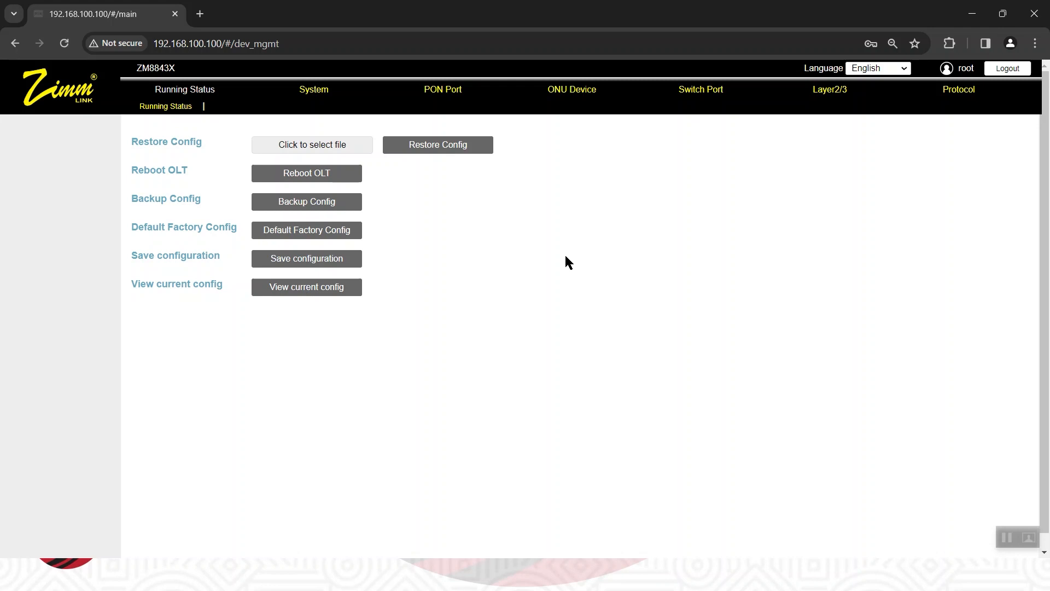
click(167, 107)
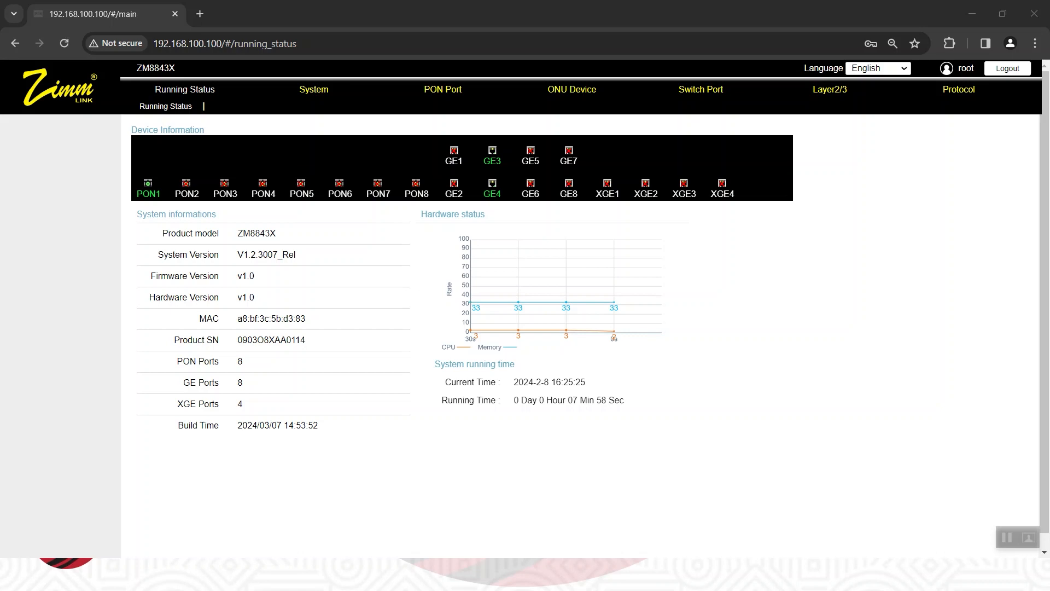
Check the planned LACP uplink ports on the PowerPoint scenario slide and return to the OLT page in Chrome.
key(alt+Tab)
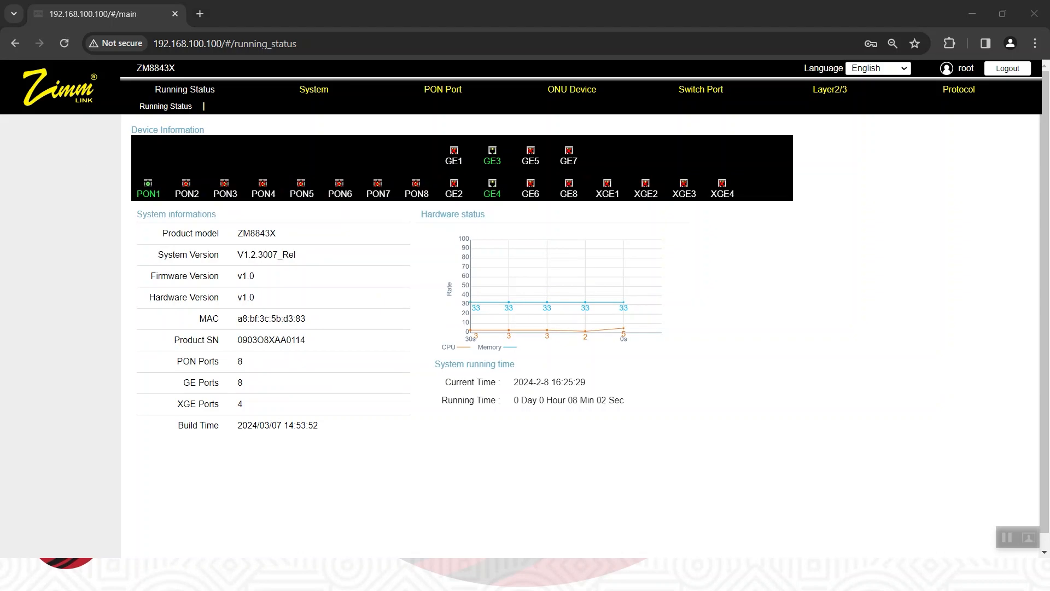
key(alt+Tab)
key(alt+Tab)
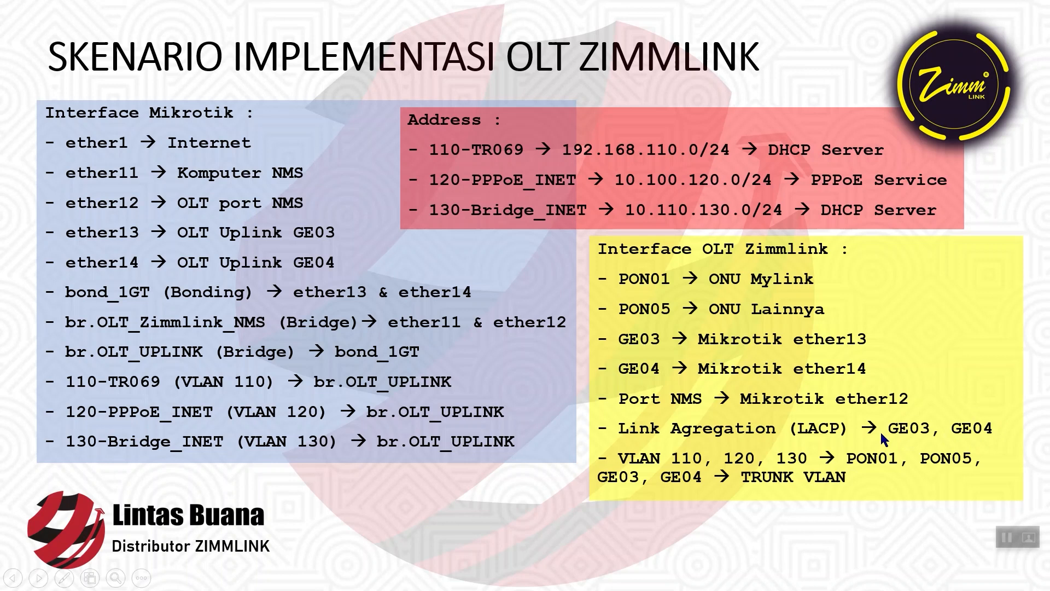
key(alt+Tab)
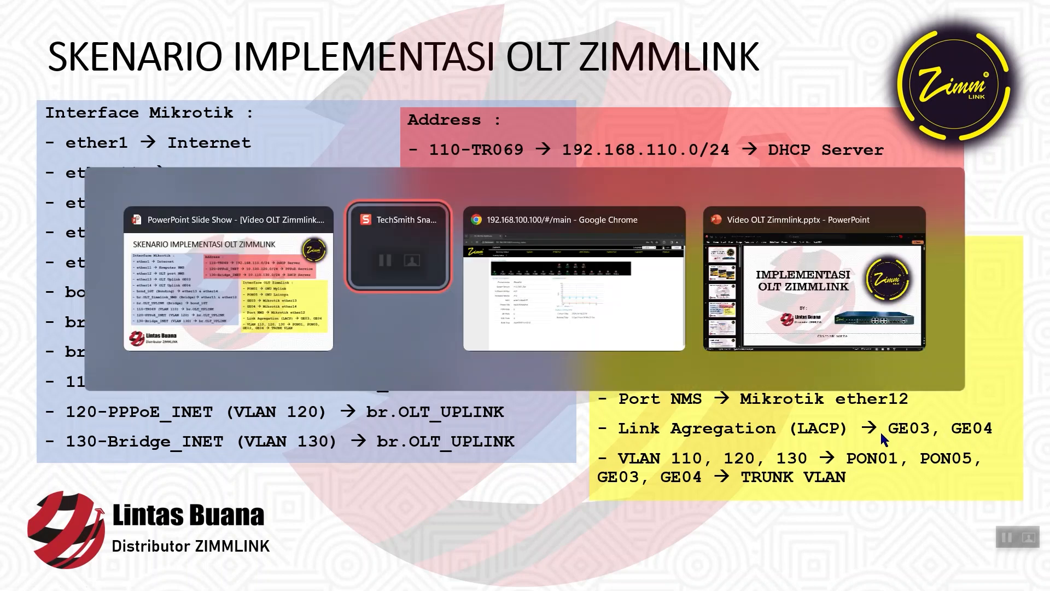
key(alt+Tab)
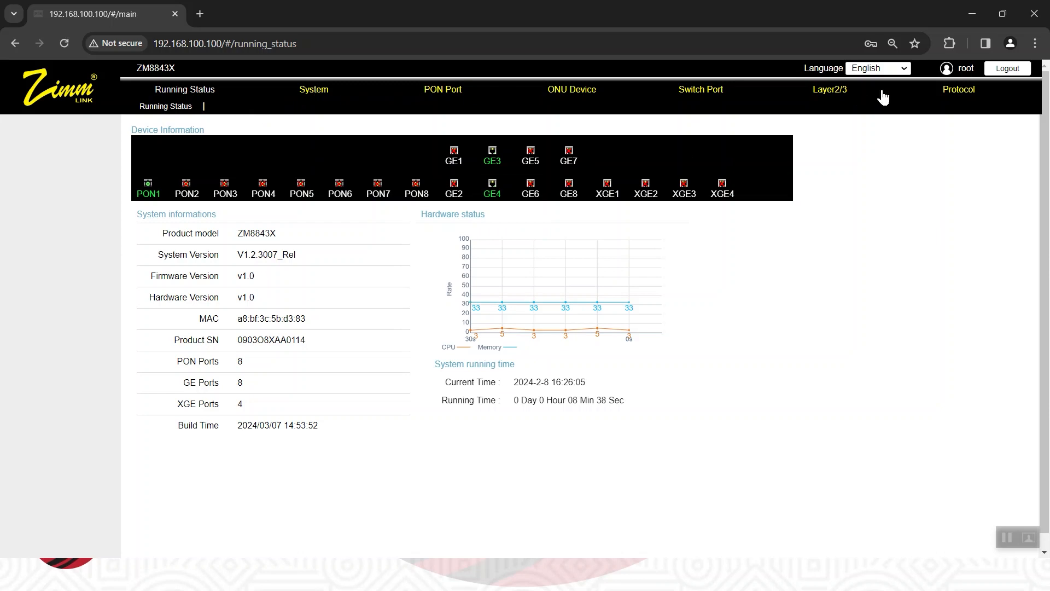
Set the OLT's link aggregation mode to lacp and confirm the mode change.
click(968, 97)
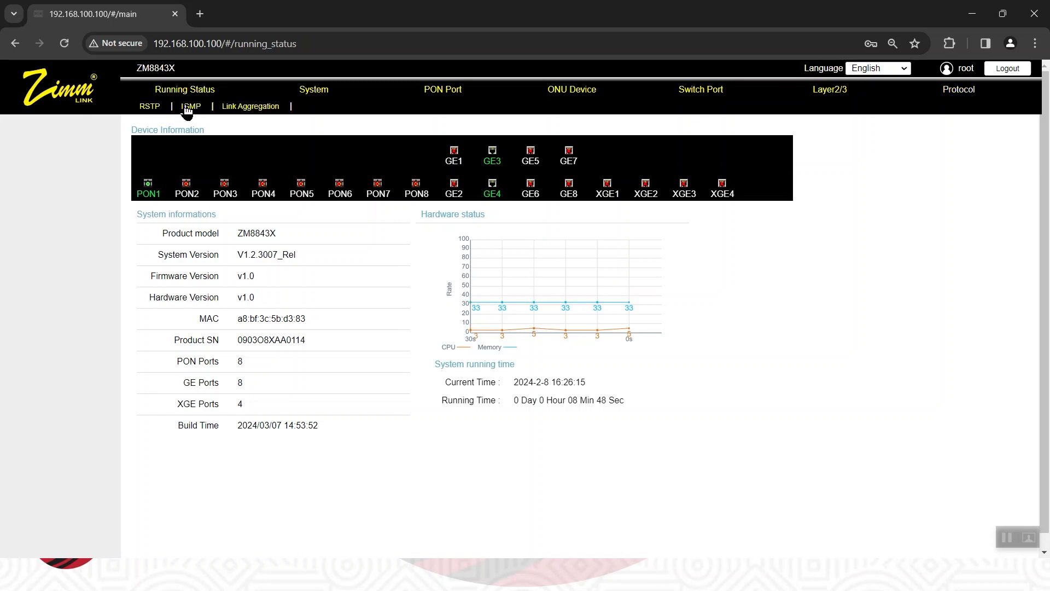
click(247, 107)
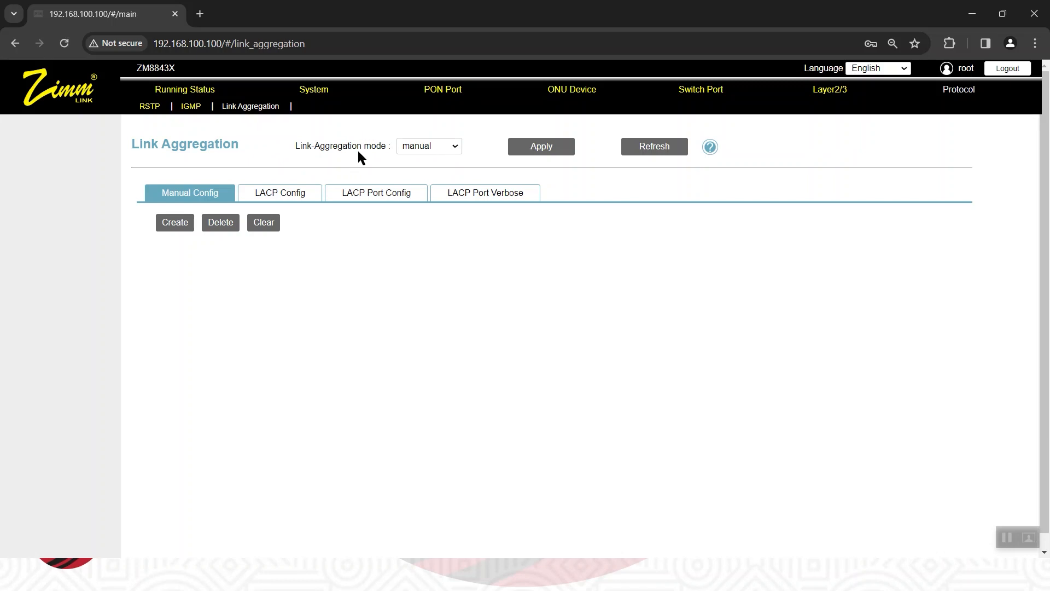
click(452, 149)
click(418, 171)
click(533, 153)
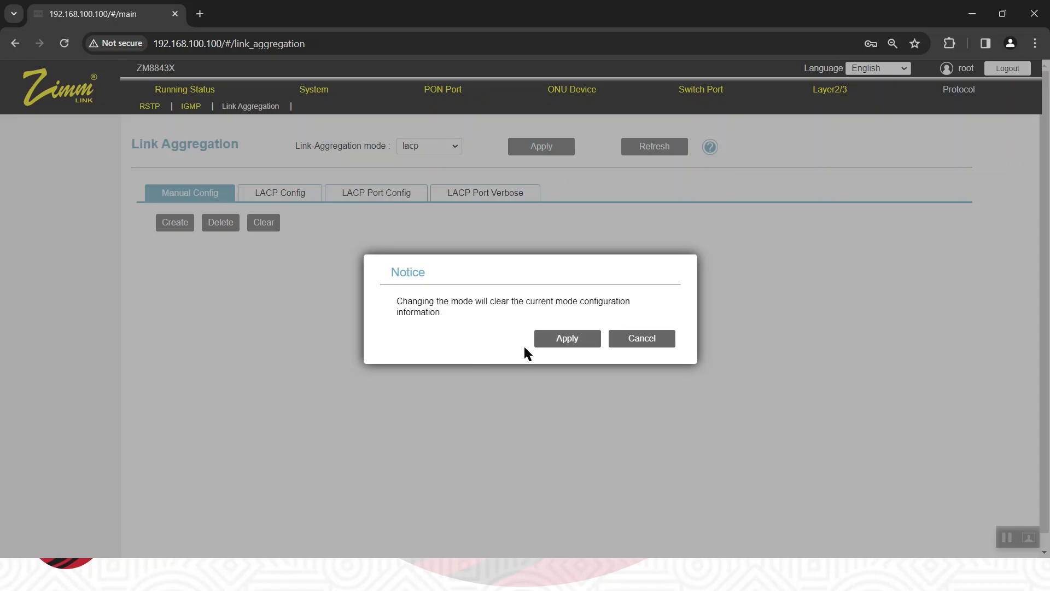
click(568, 339)
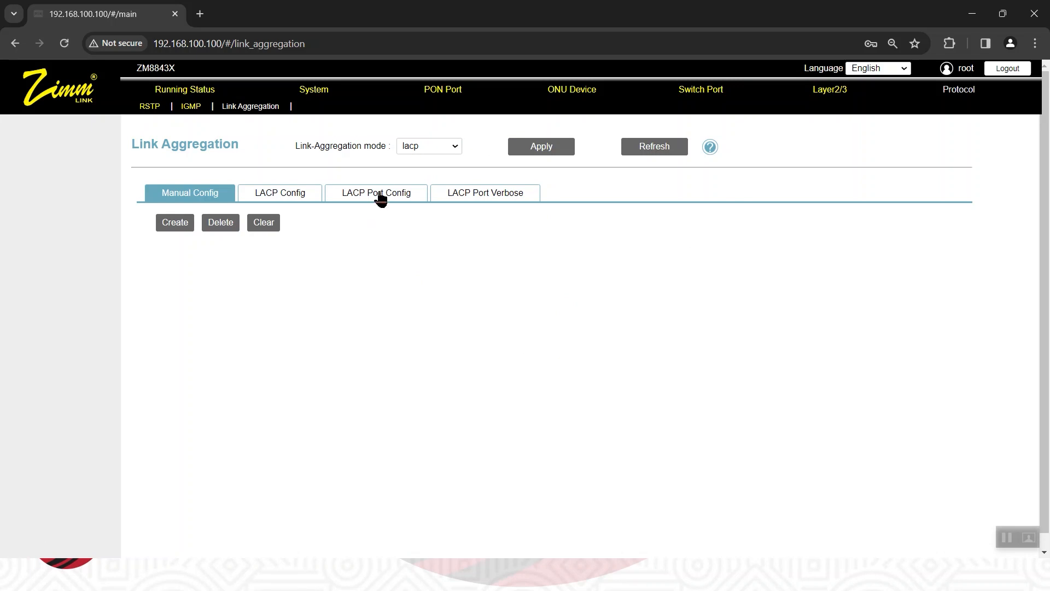
Enable LACP on port GE03 in the LACP port configuration and apply the setting.
click(381, 200)
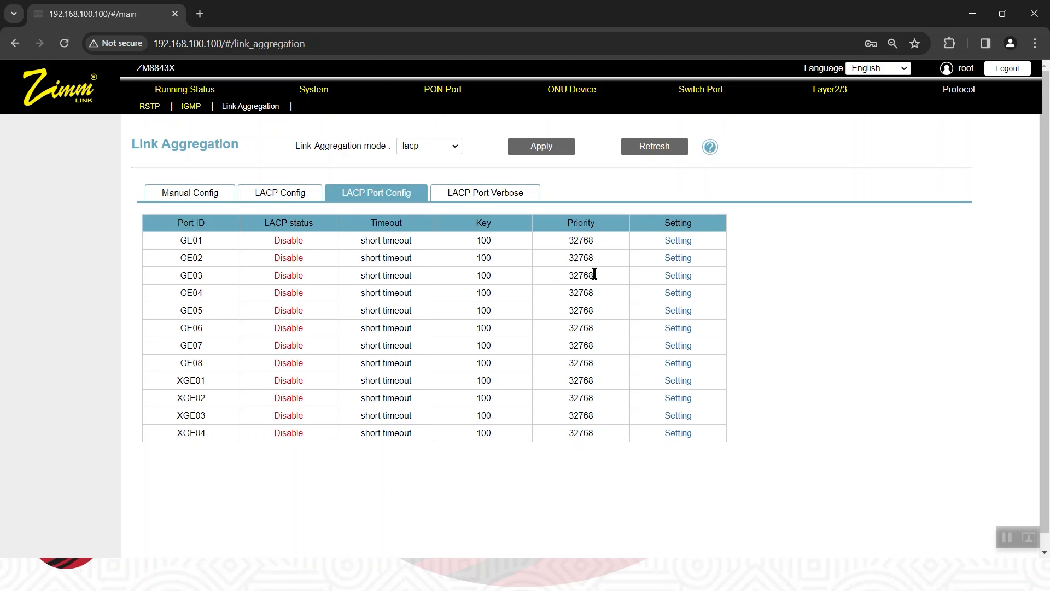
click(678, 275)
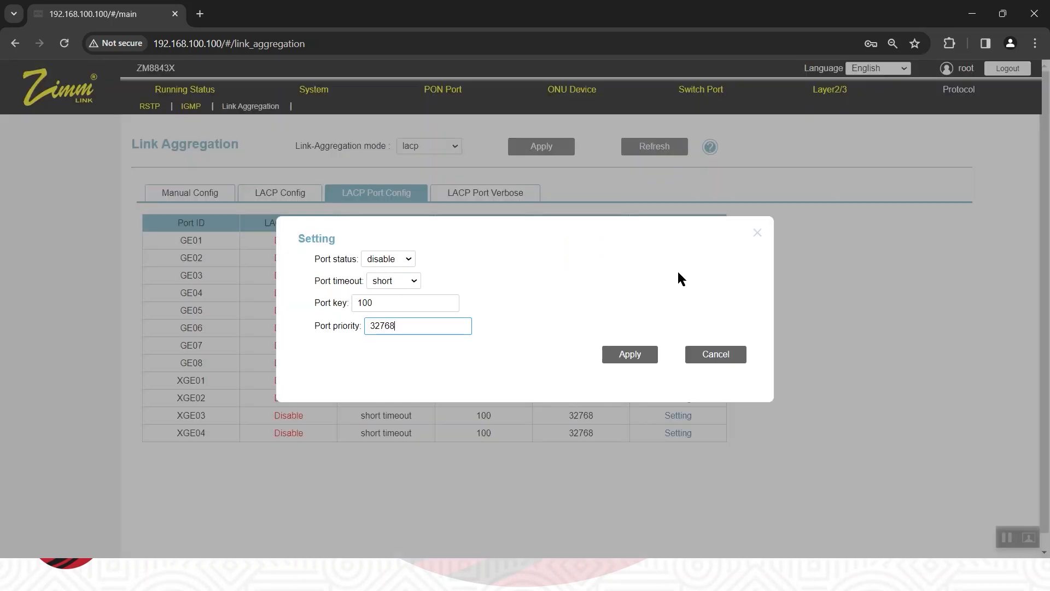
click(709, 355)
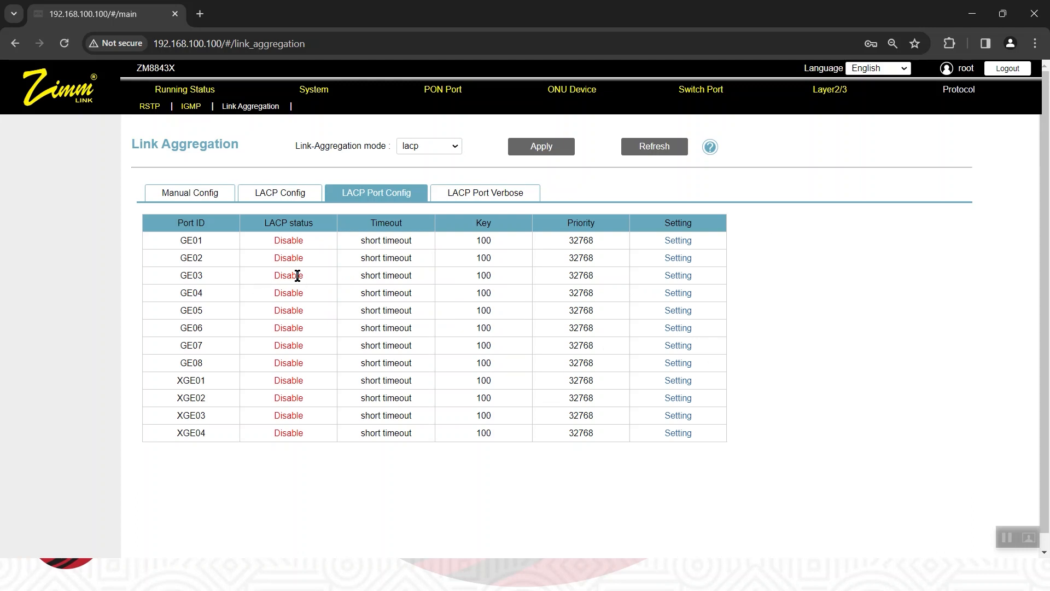
click(678, 276)
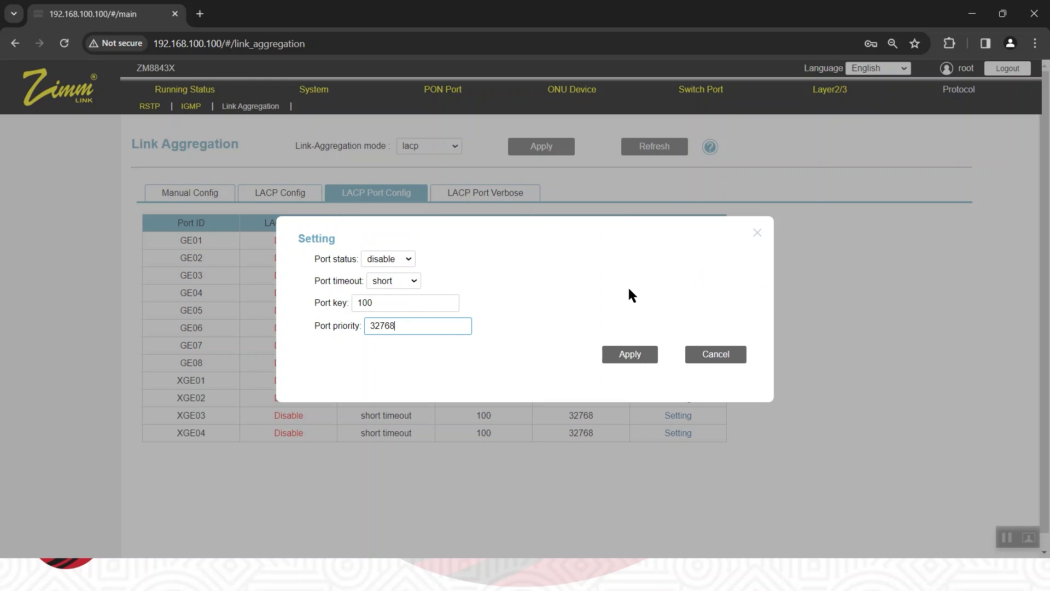
click(403, 260)
click(390, 283)
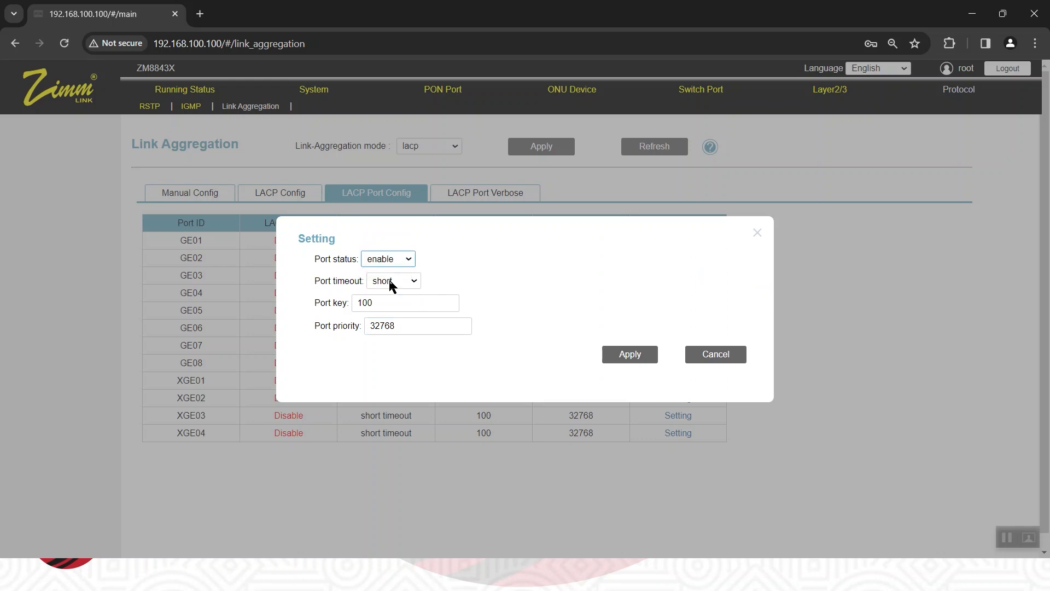
click(386, 303)
click(629, 354)
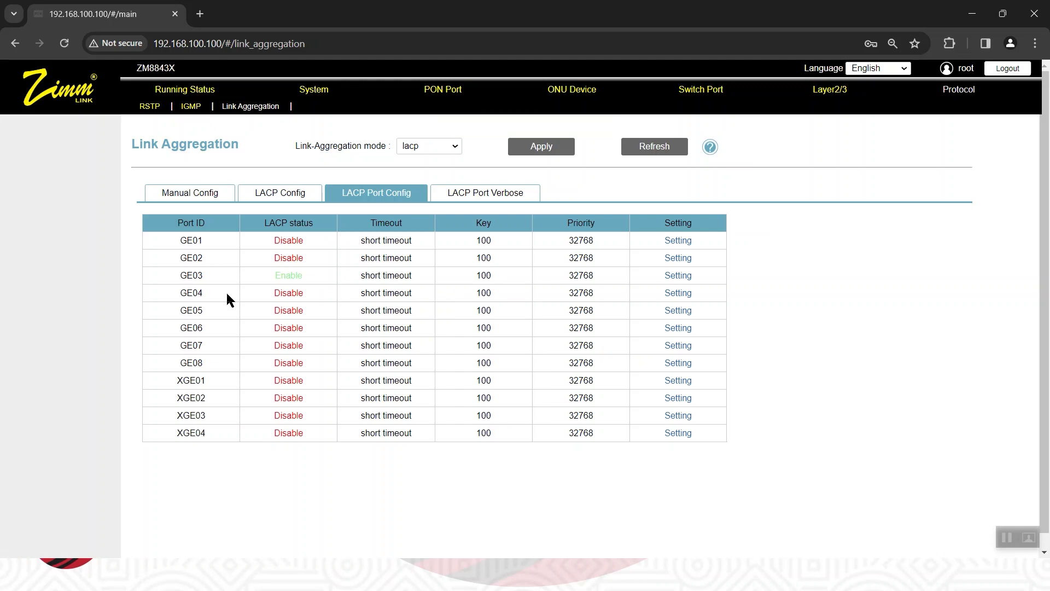
Enable LACP on port GE04 and apply the setting.
click(688, 293)
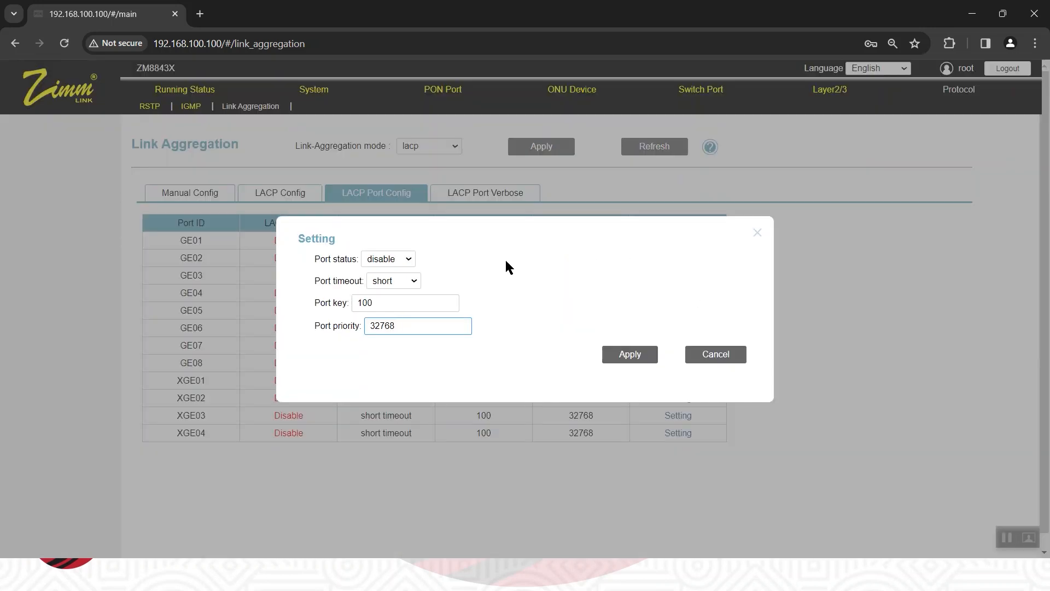
click(405, 259)
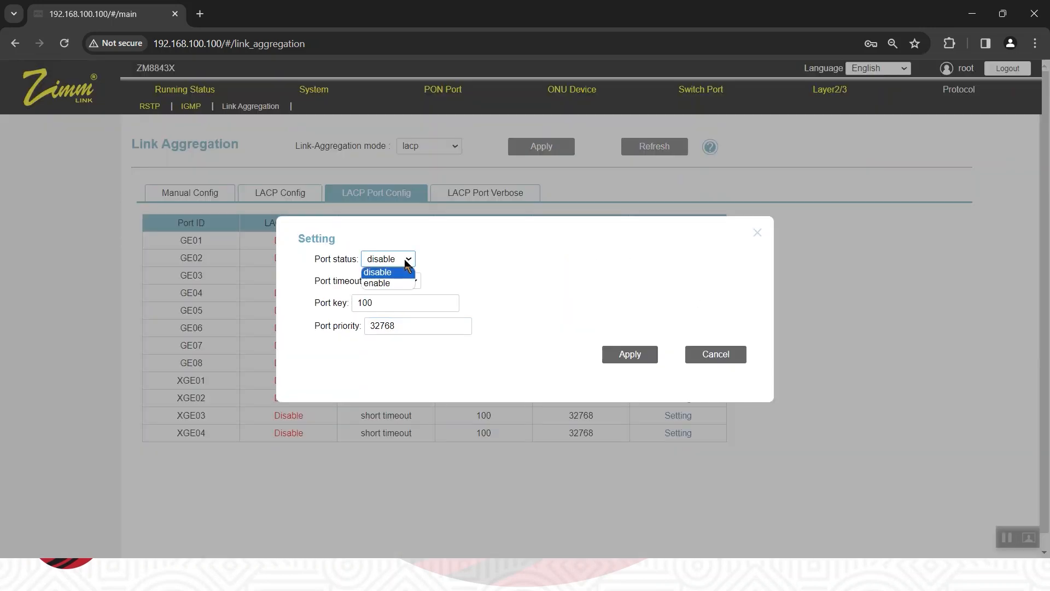
click(378, 283)
click(393, 303)
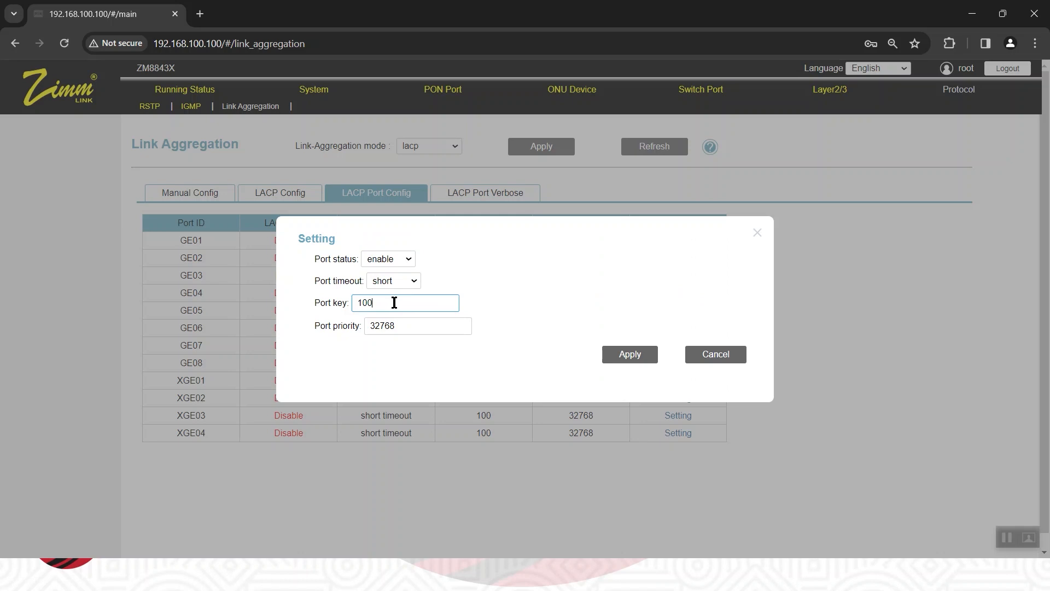
click(638, 358)
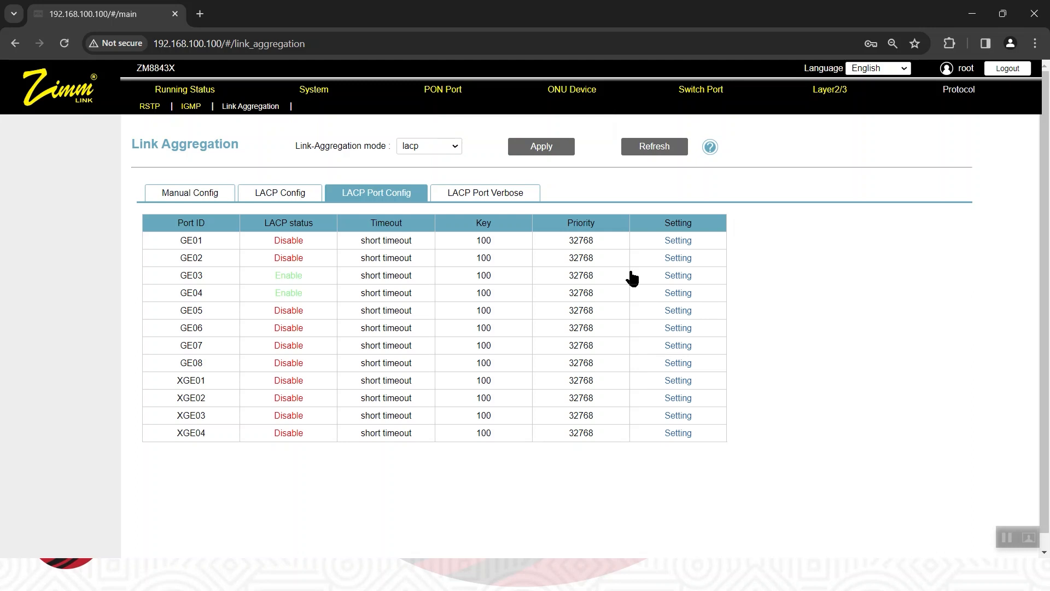
Review the planned VLAN IDs and member ports on the PowerPoint scenario slide, and return to the OLT page in Chrome.
key(alt+Tab)
key(alt+Tab)
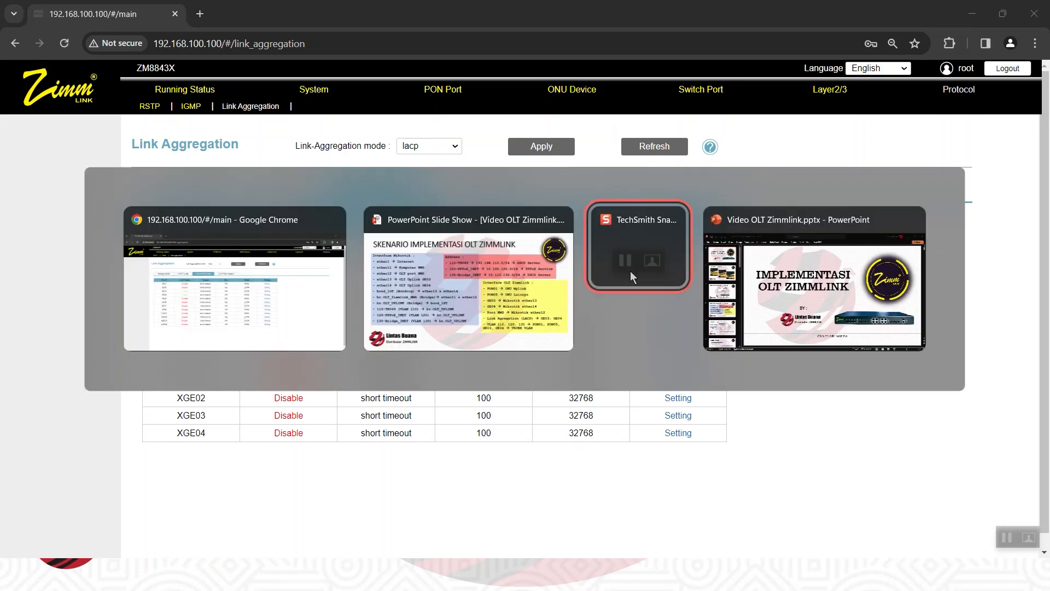
click(493, 269)
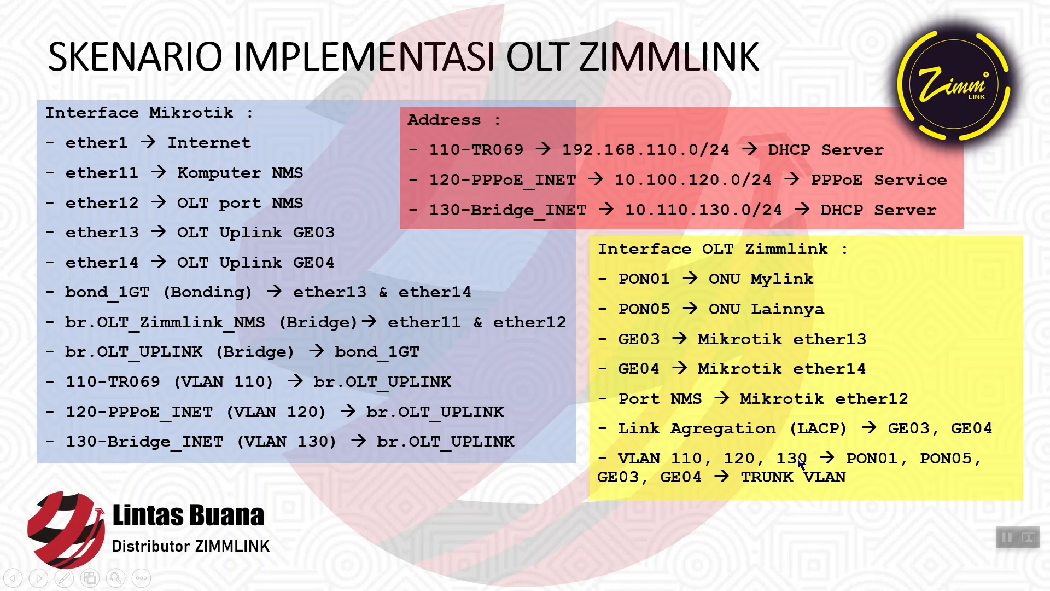
key(alt+Tab)
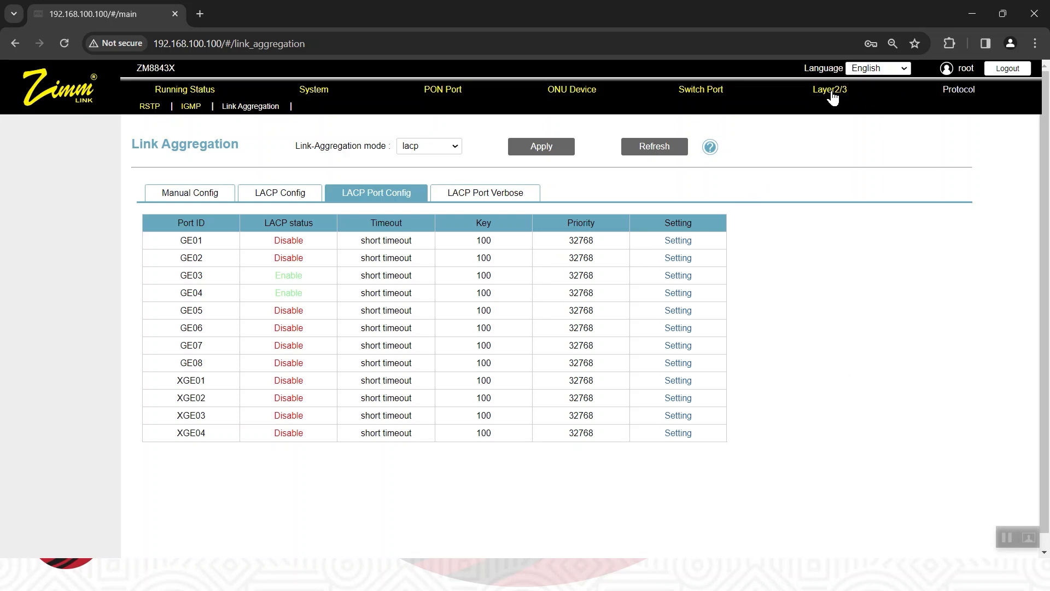
Create VLAN 110 in the Layer2/3 VLAN configuration, using 110 as both start and end ID, without assigning ports.
mouse_move(832, 97)
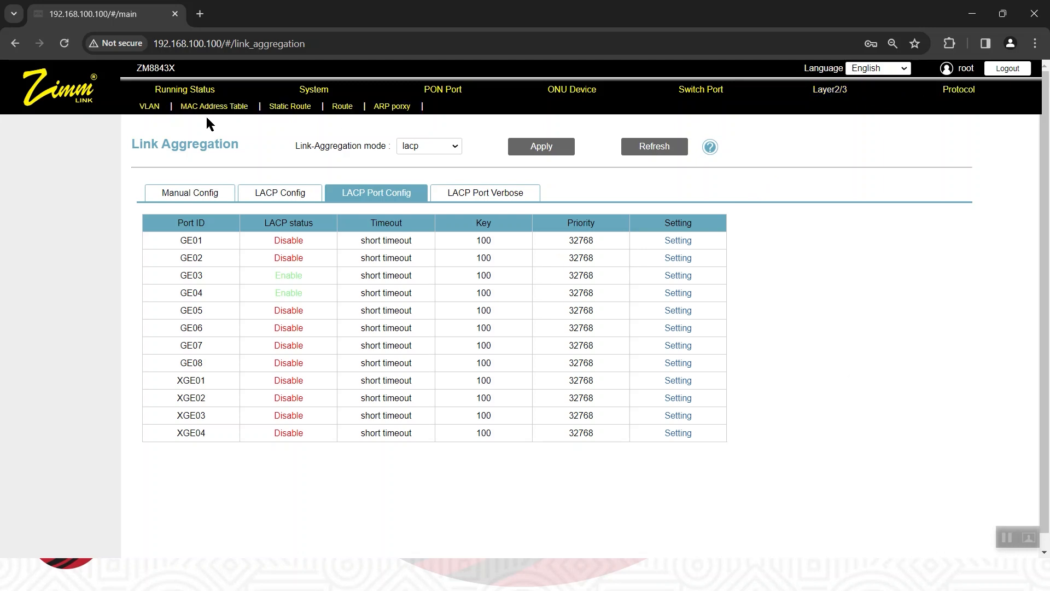
click(150, 107)
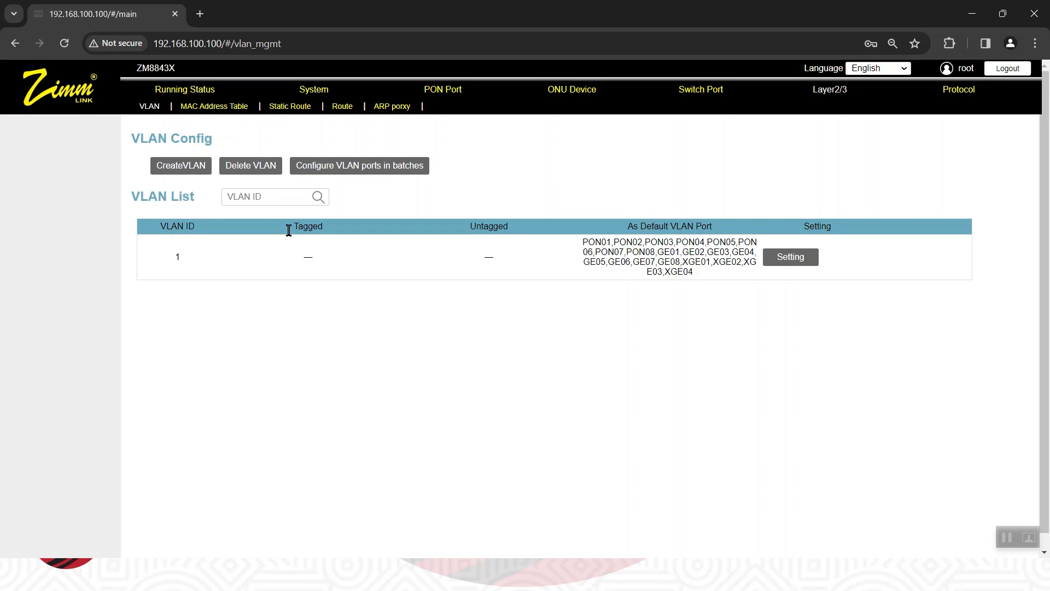
click(180, 171)
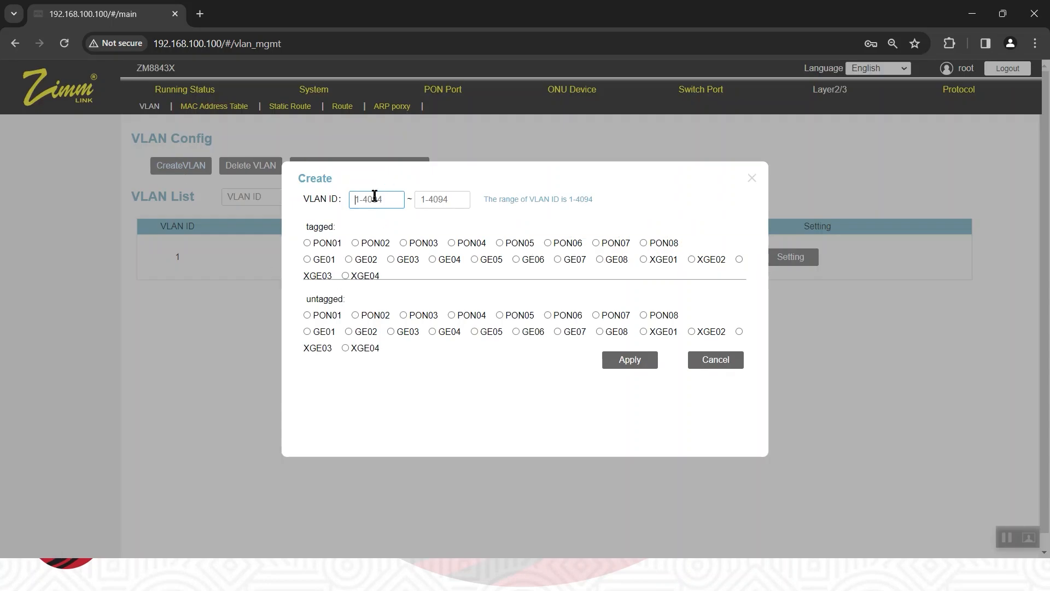
text(110)
click(436, 203)
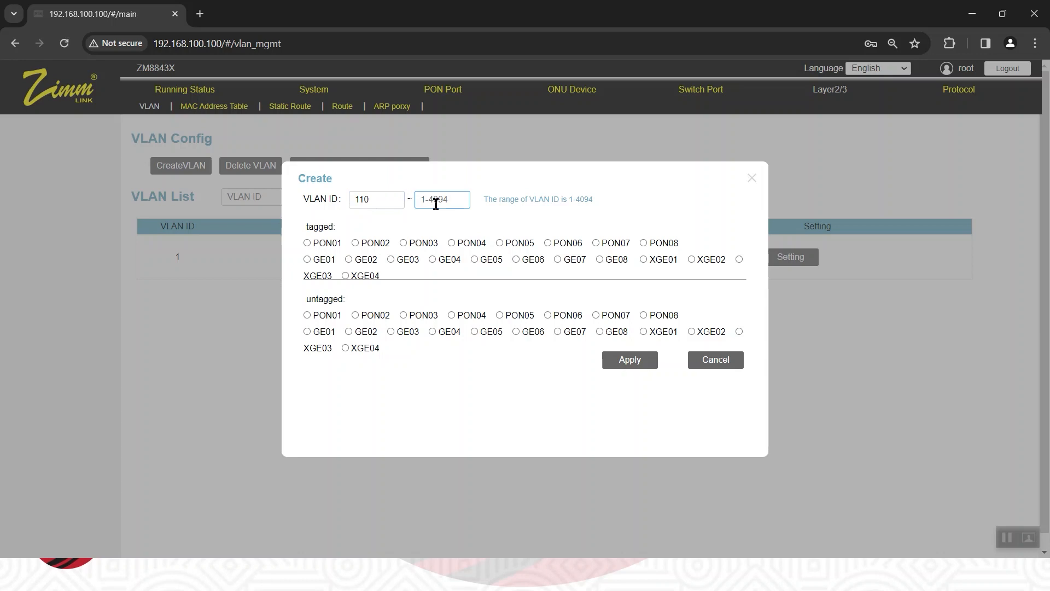
text(110)
click(624, 363)
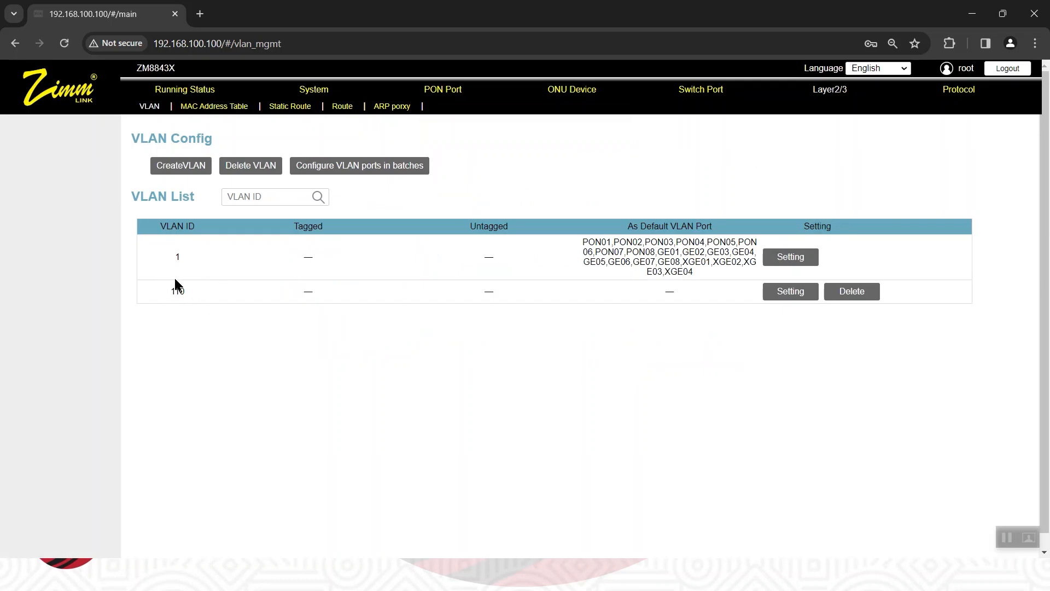
Create VLAN 120 with 120 as both start and end ID, without assigning ports.
click(195, 172)
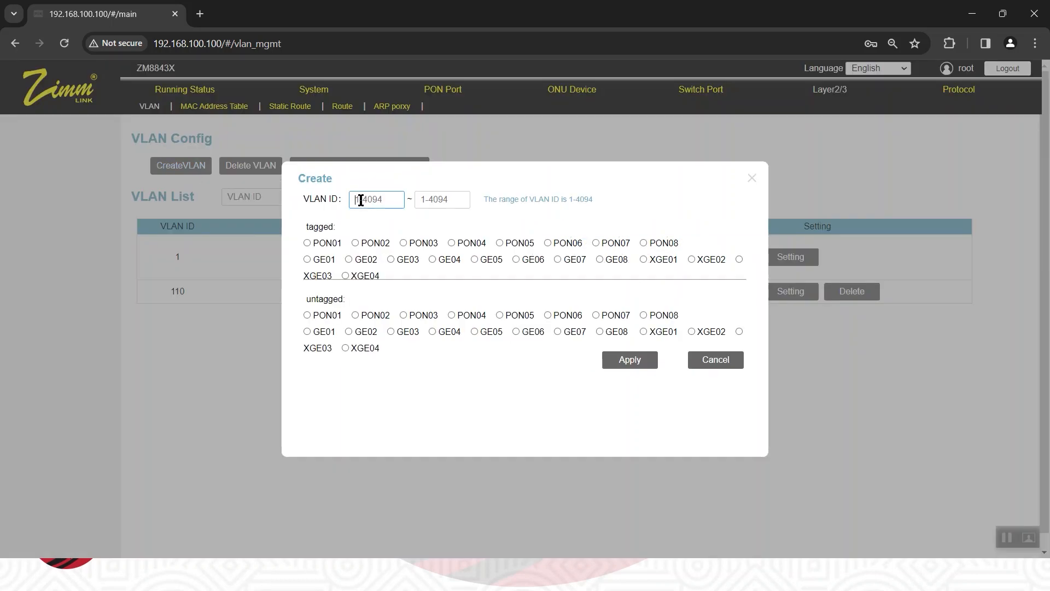
text(12)
click(436, 199)
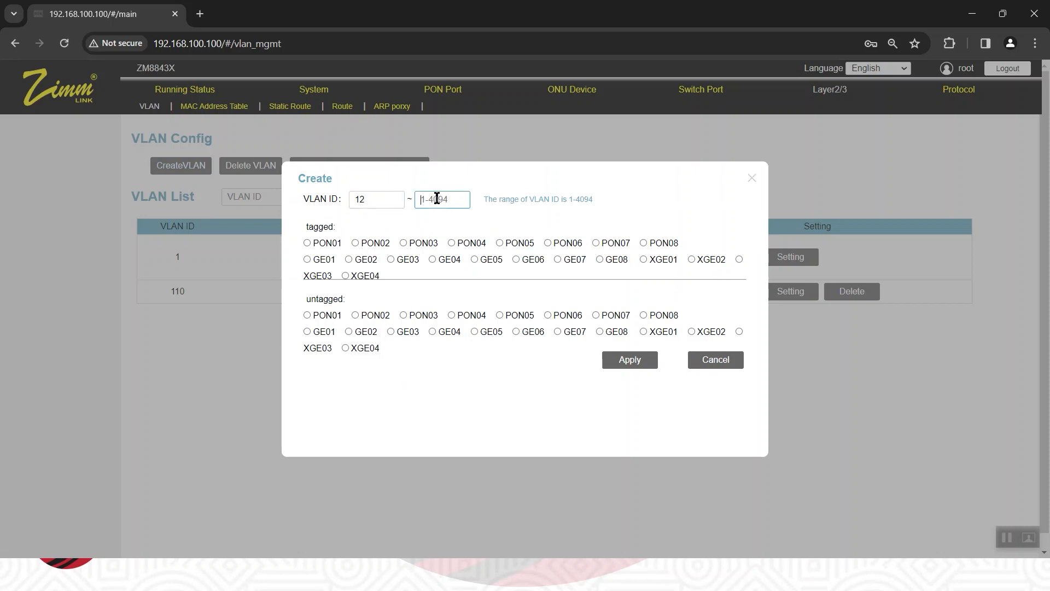
click(399, 198)
text(0)
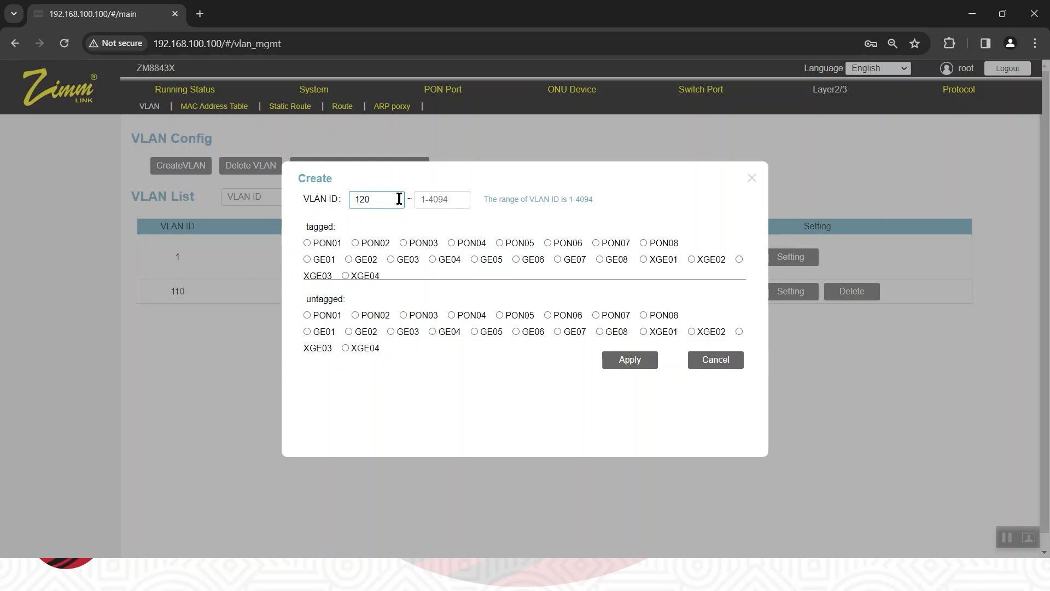
click(430, 199)
text(120)
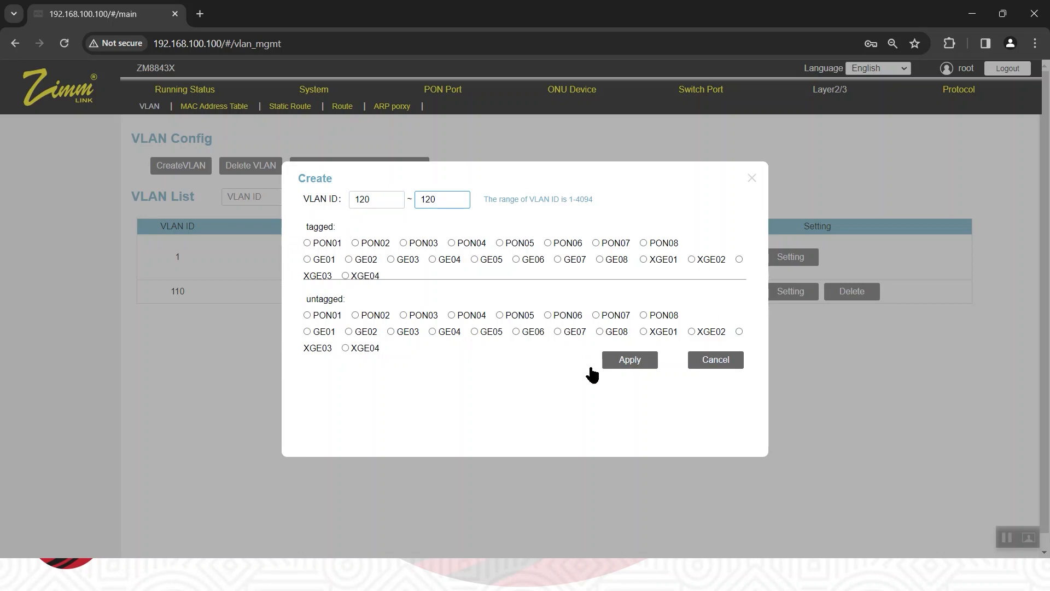
click(631, 360)
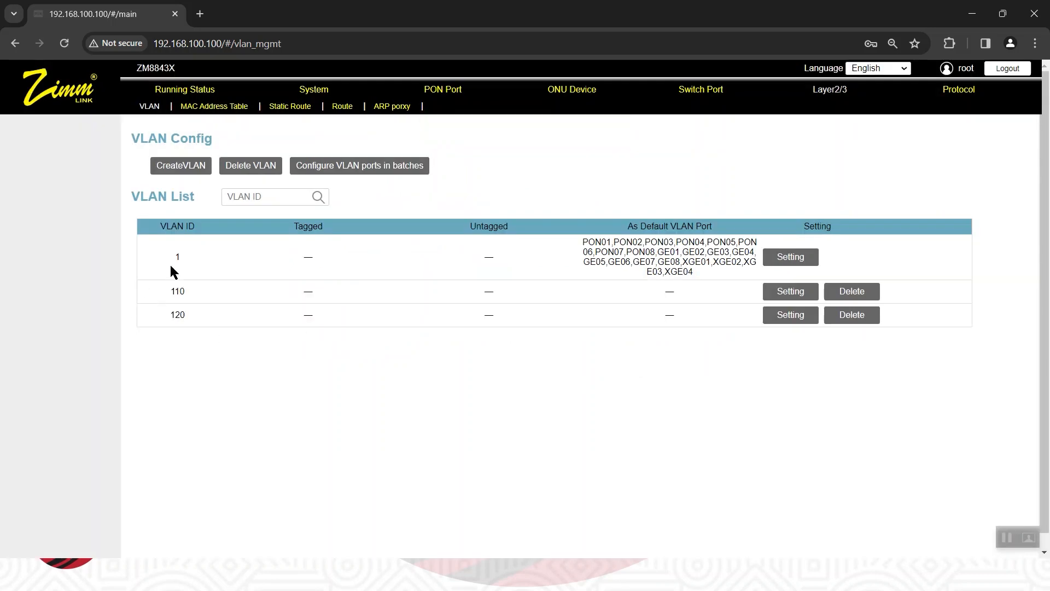
Create VLAN 130 with 130 as both start and end ID, without assigning ports.
click(182, 166)
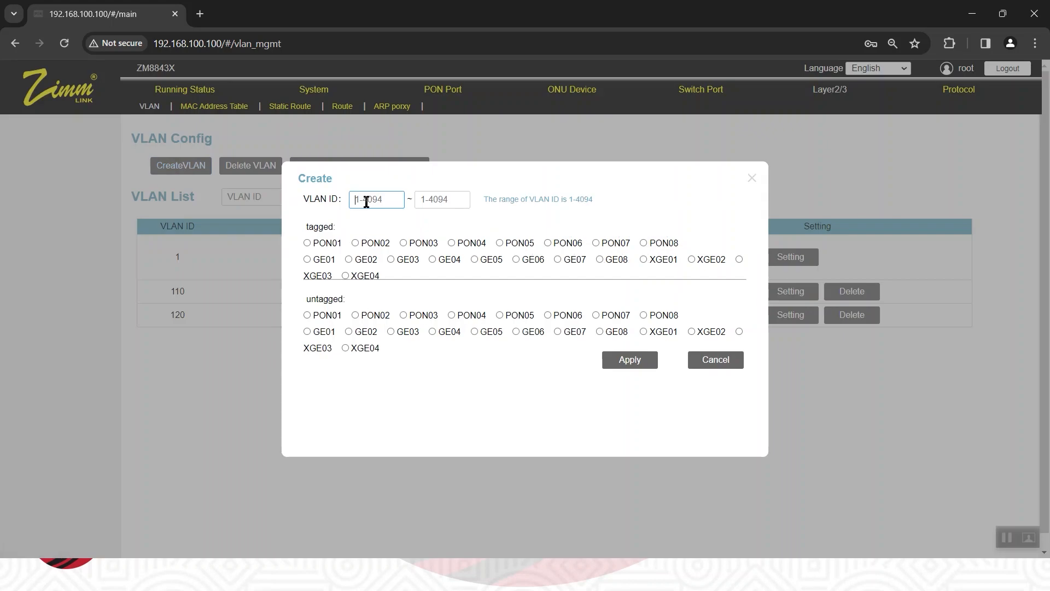
text(13)
text(0)
click(452, 202)
text(13)
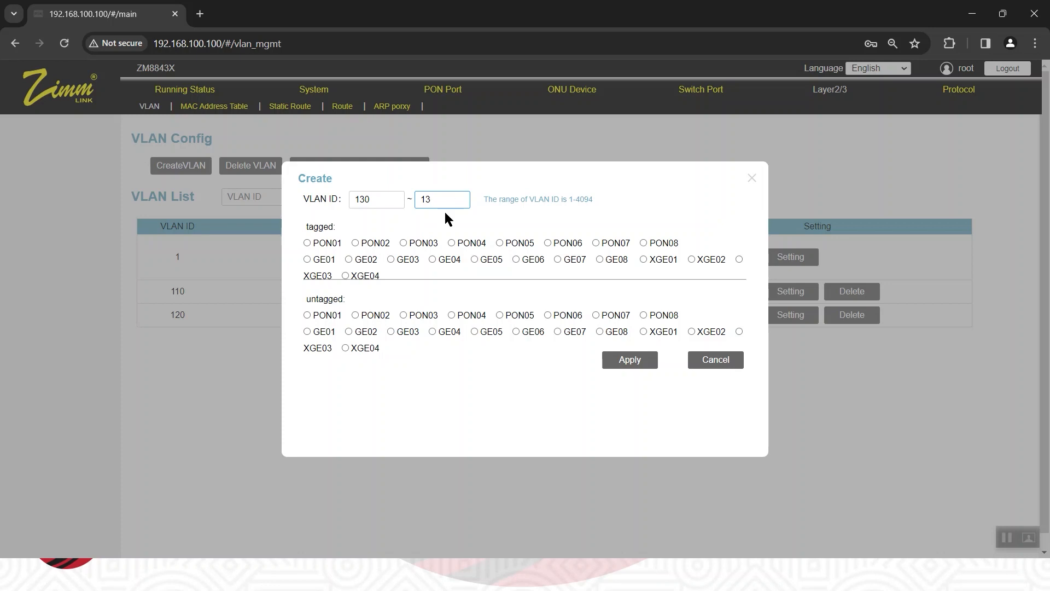
text(0)
click(640, 367)
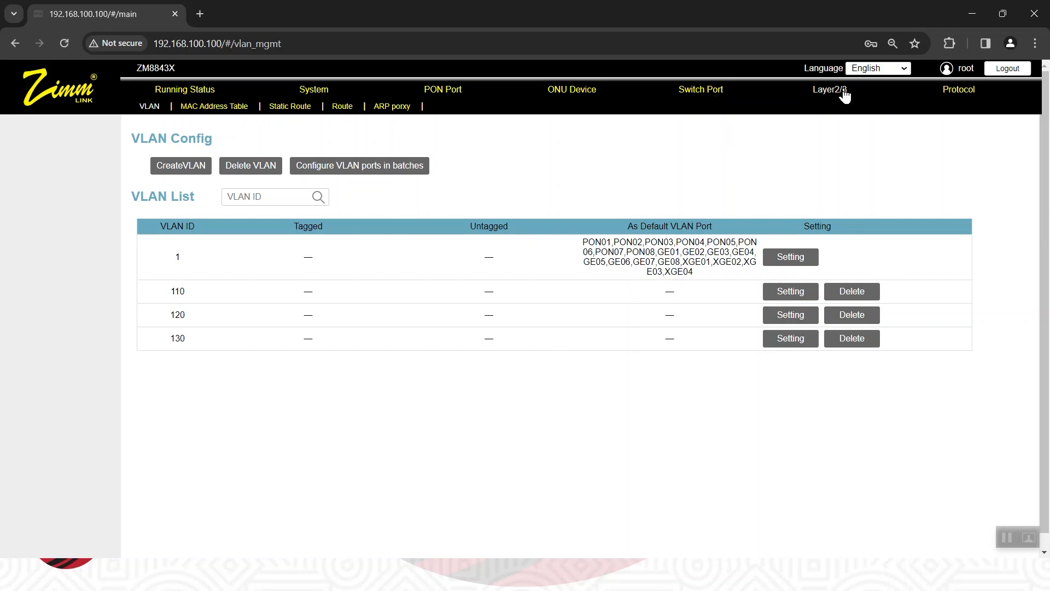
Open the switch ports' Port VLAN page and check the planned trunk VLAN ports on the PowerPoint scenario slide.
click(710, 95)
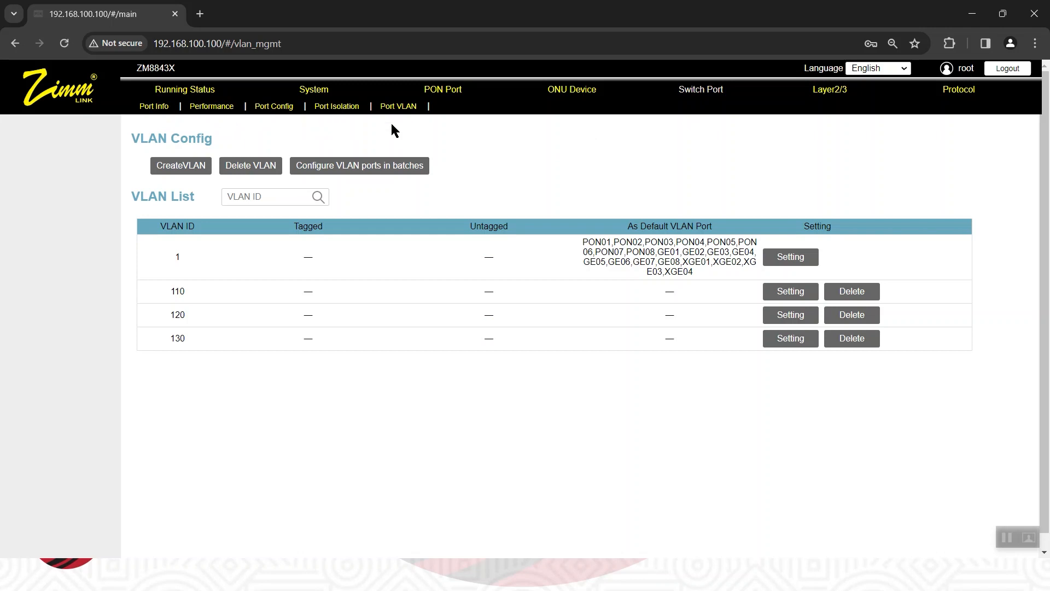
click(406, 111)
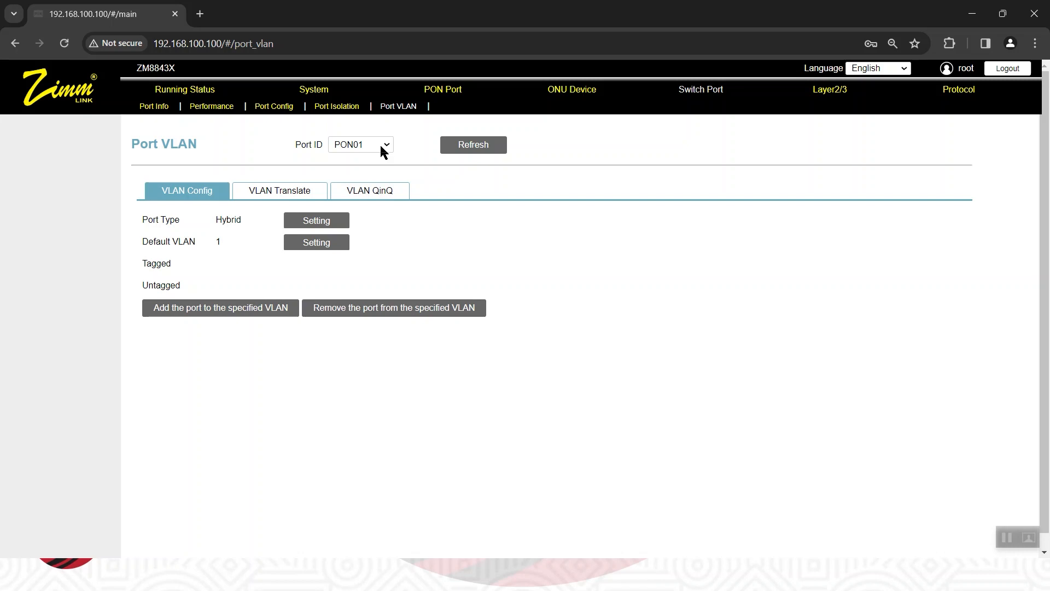
key(alt+Tab)
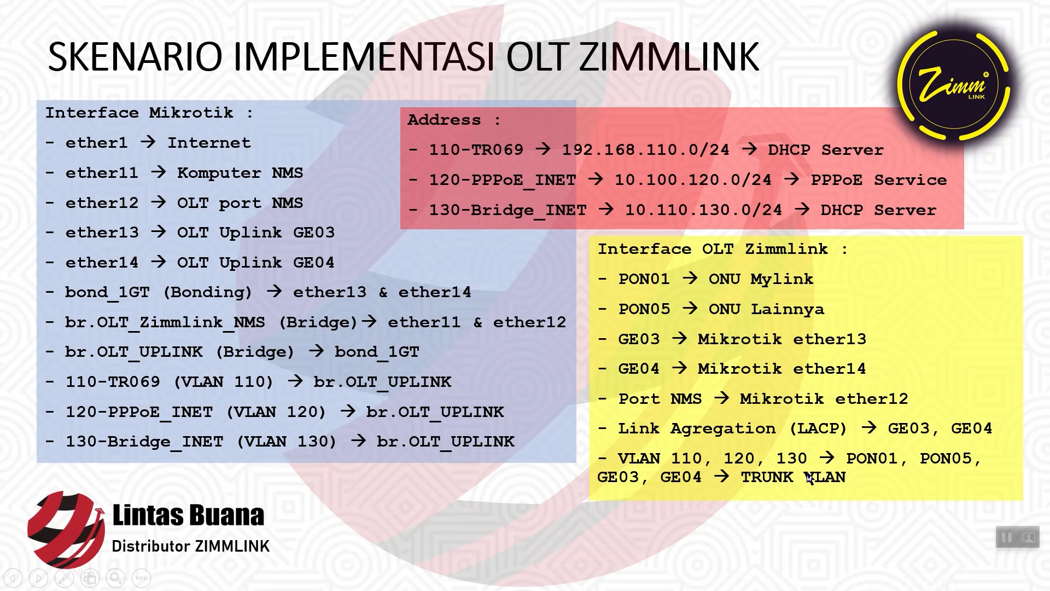
Switch back to the OLT page in Chrome and set PON01's port type to Trunk.
key(alt+Tab)
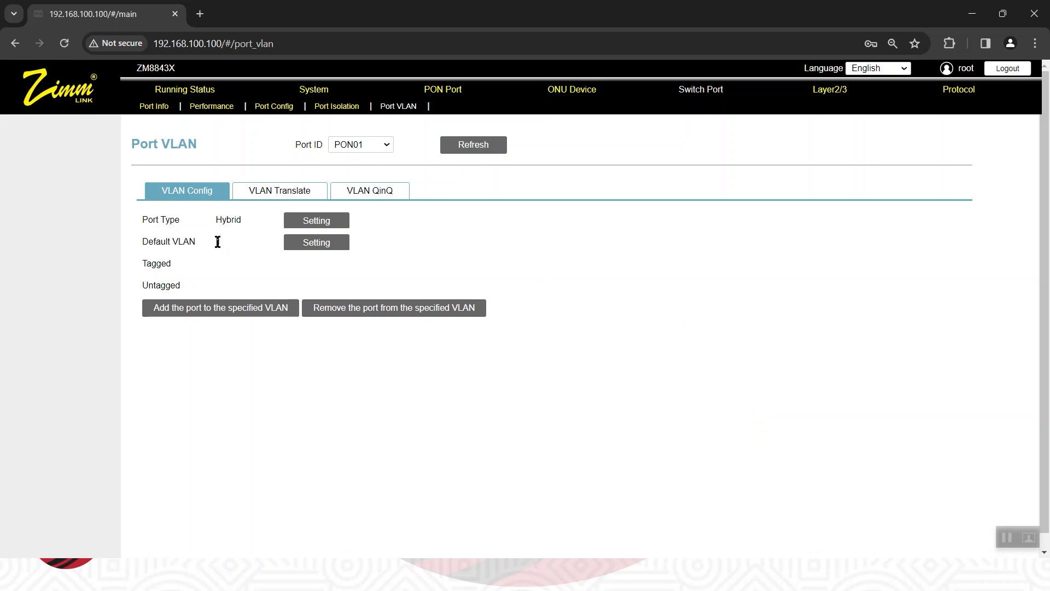
click(359, 145)
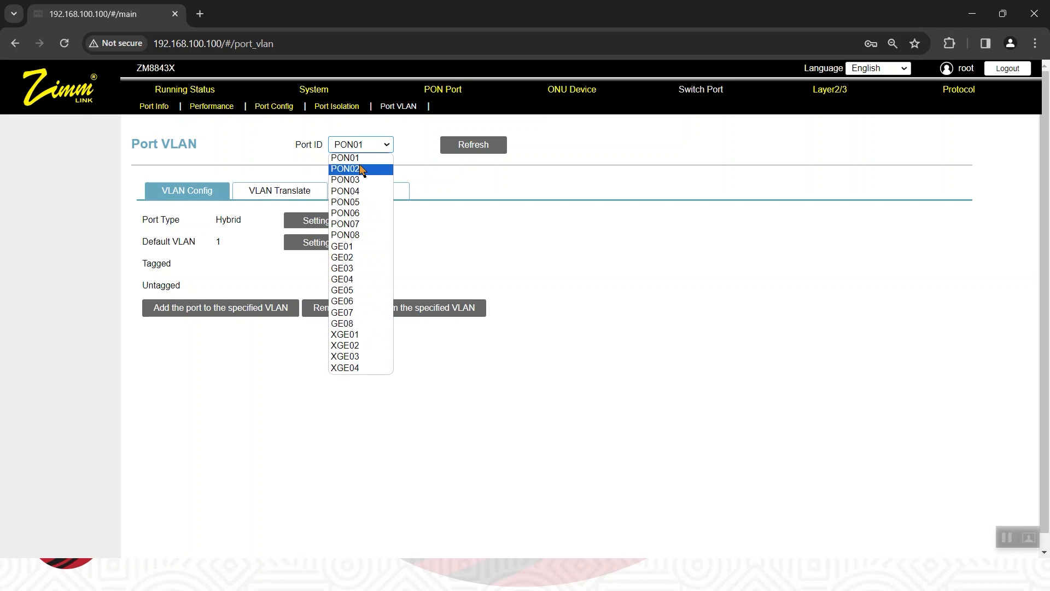
click(359, 157)
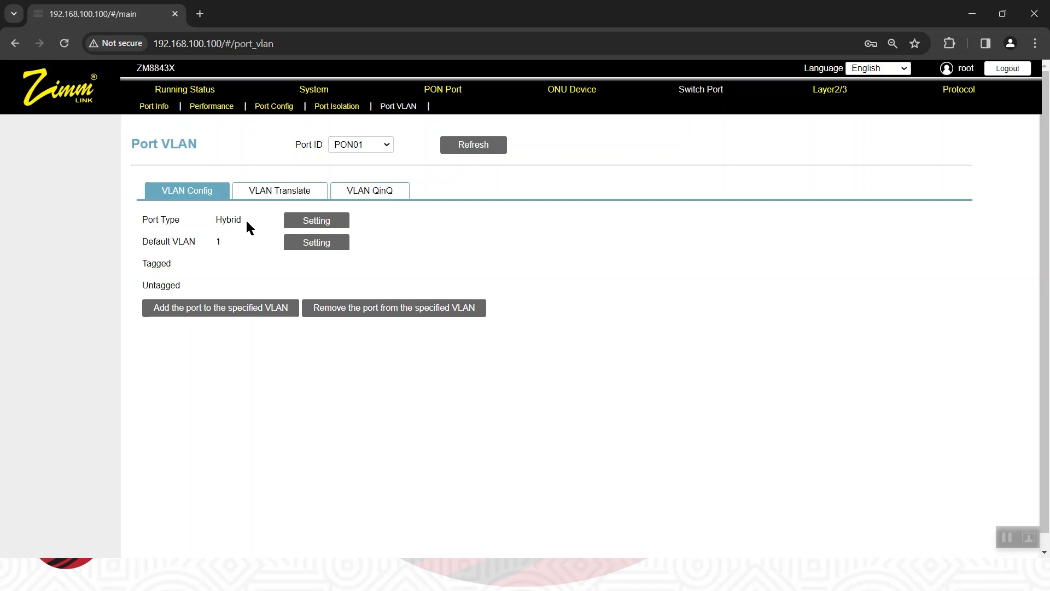
click(321, 230)
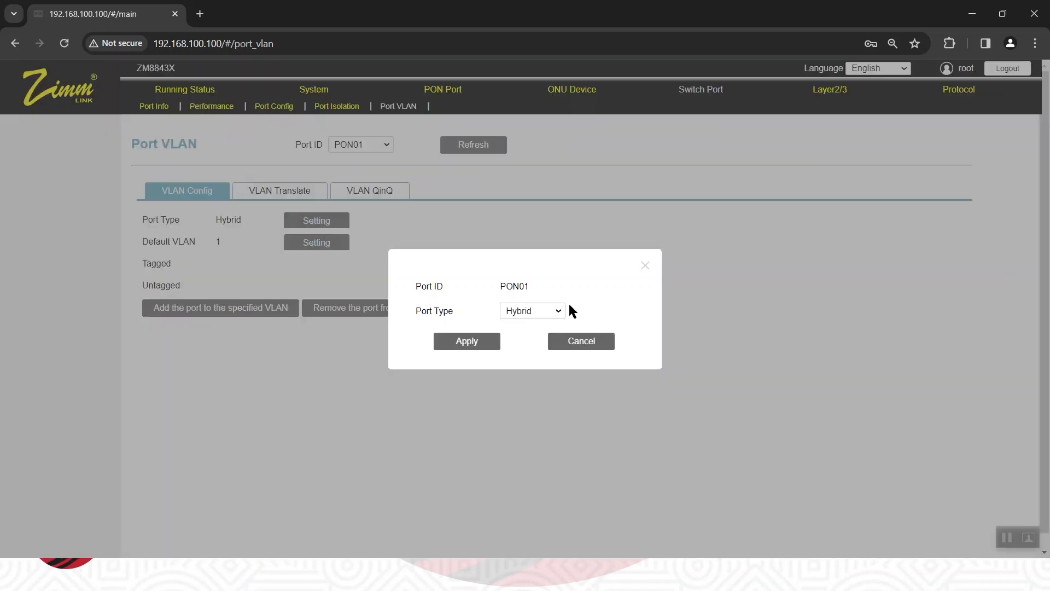
click(560, 313)
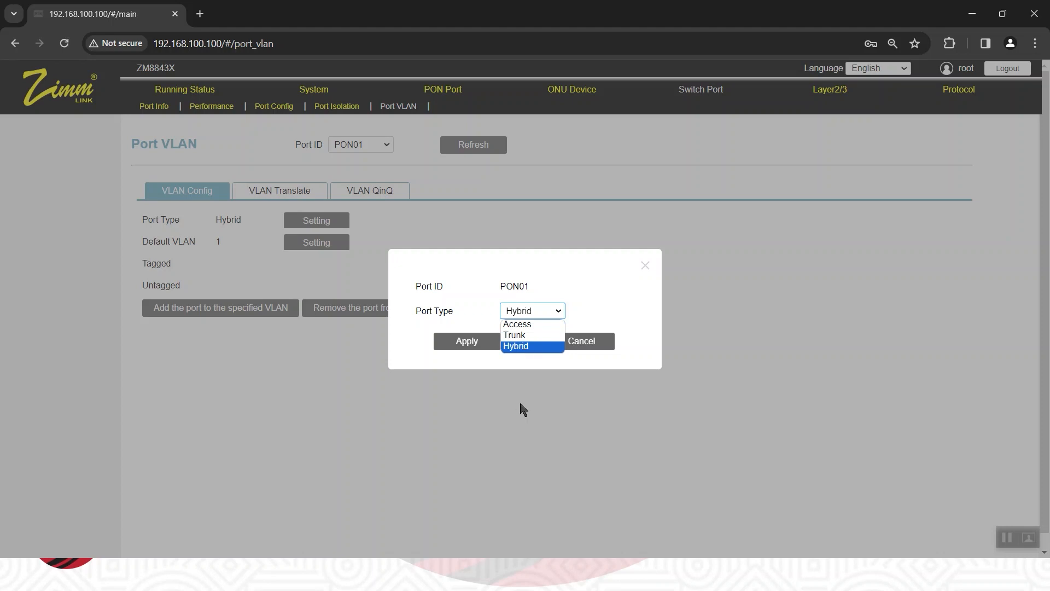
click(535, 367)
click(534, 367)
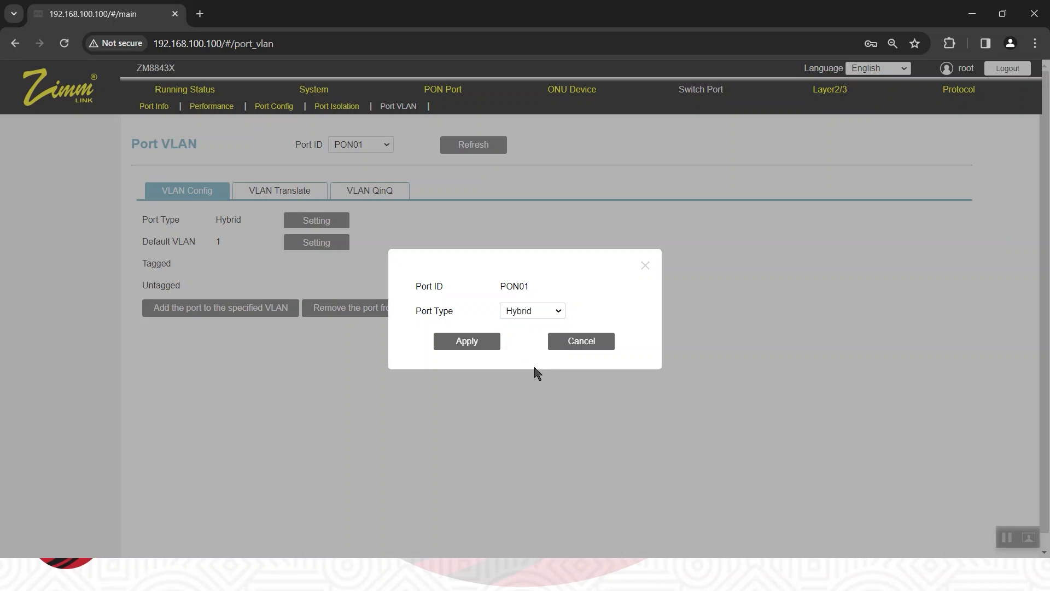
click(559, 313)
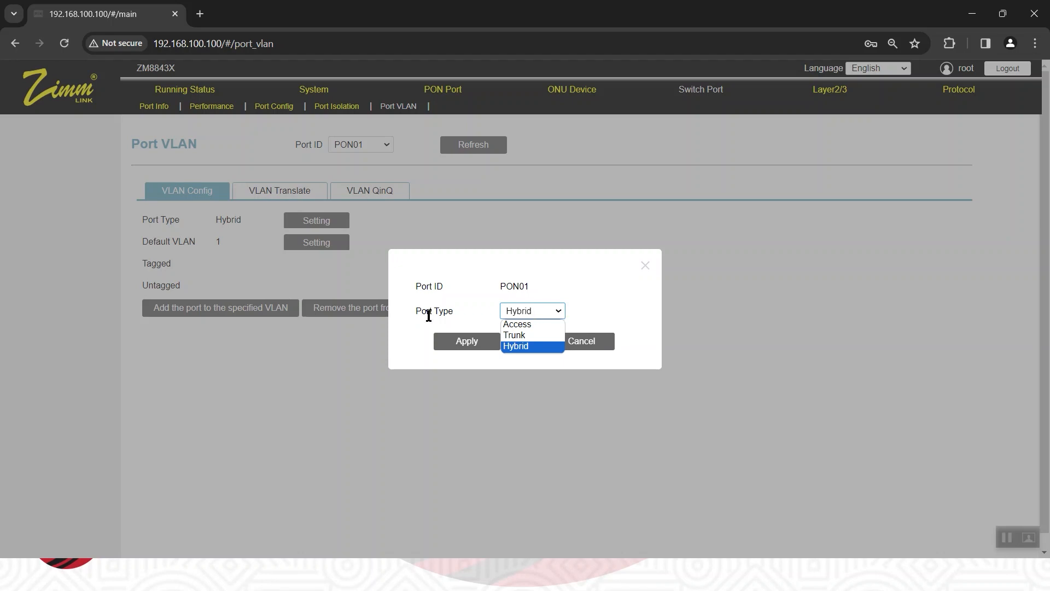
click(521, 335)
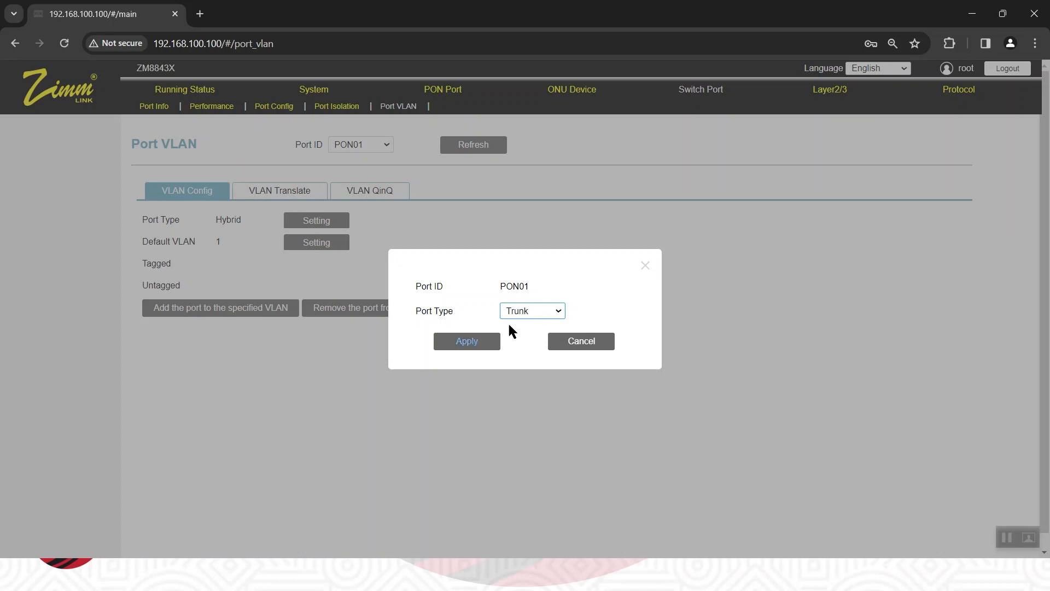
click(531, 312)
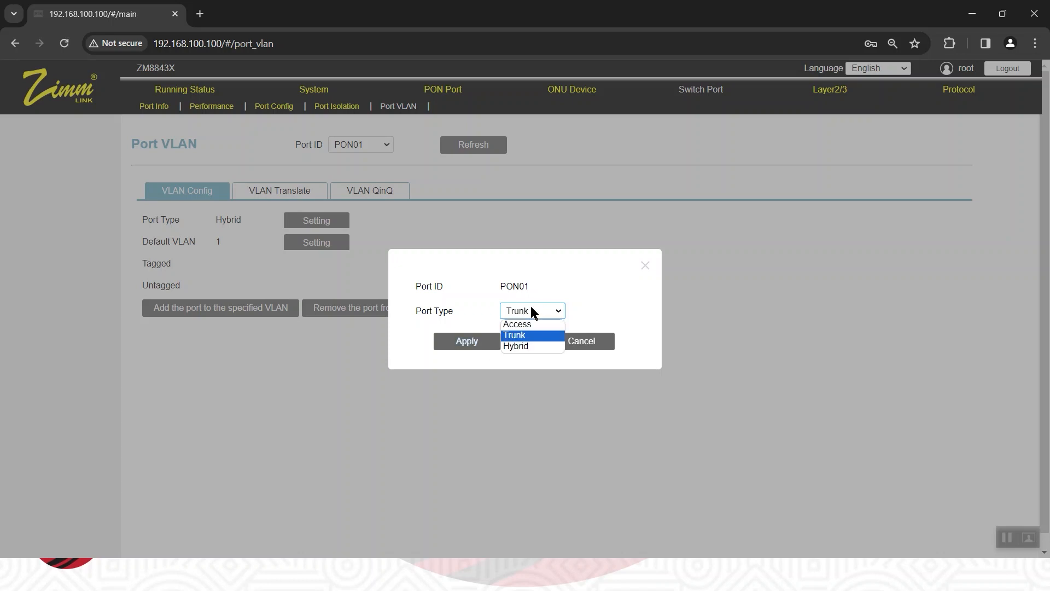
click(526, 339)
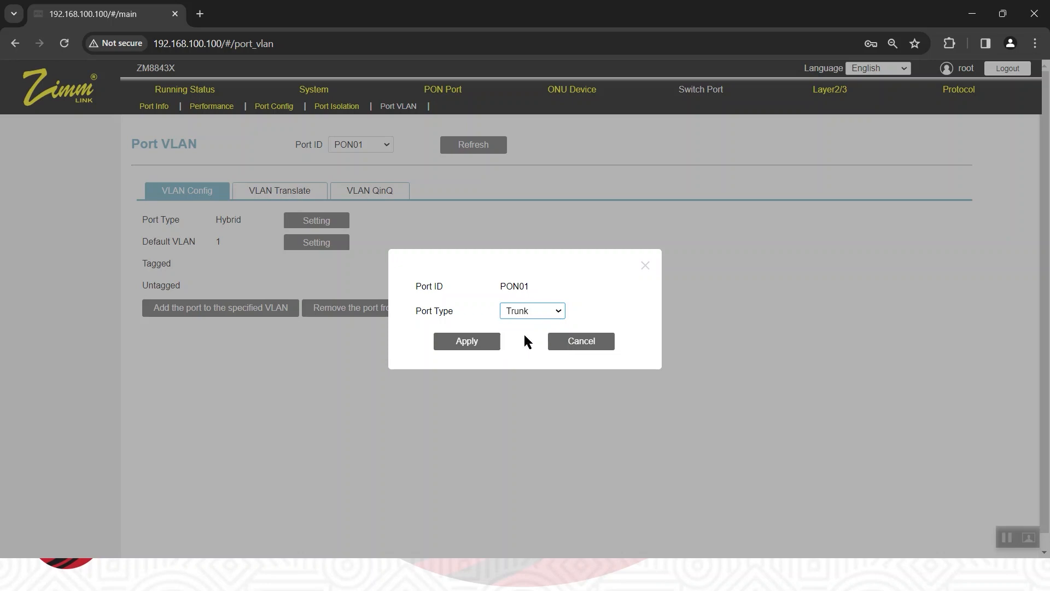
click(448, 344)
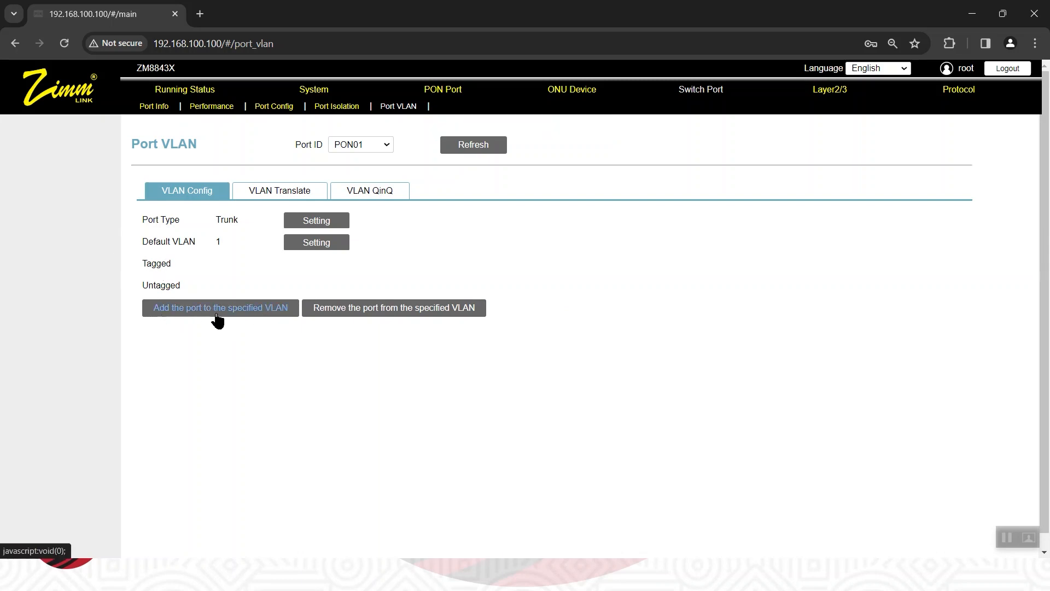
Add port PON01 to the specified VLANs with the VLAN list 110,120,130.
click(268, 319)
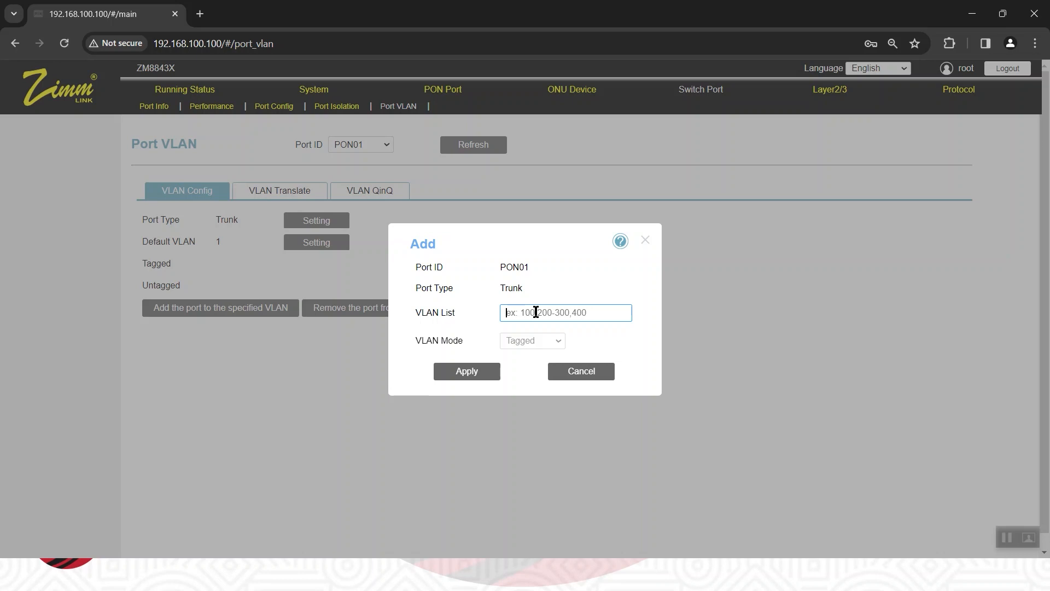
text(110,120,130)
click(470, 370)
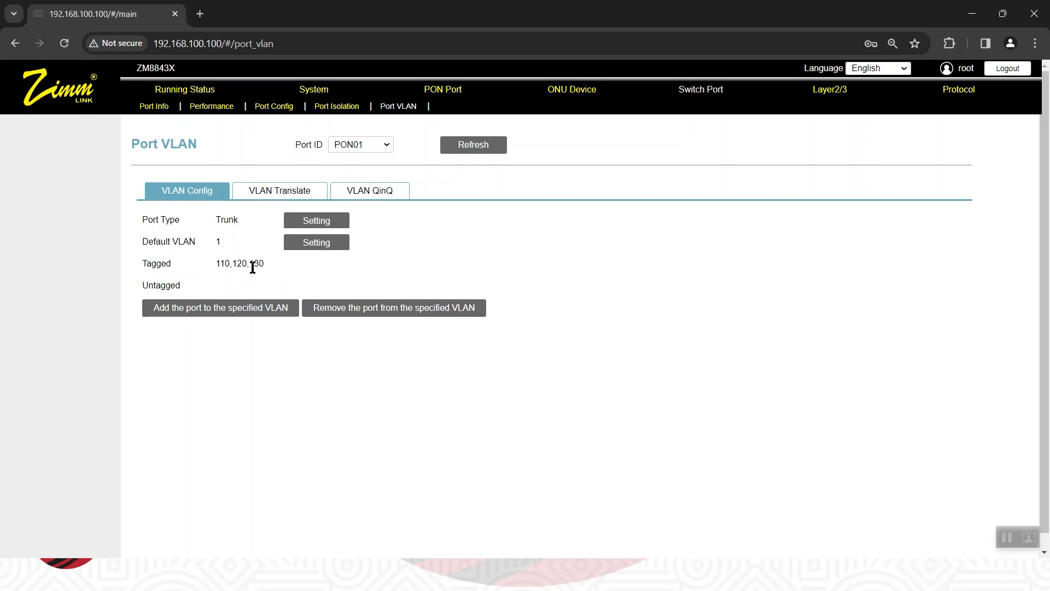
Set PON05's port type to Trunk and add the port to VLANs 110,120,130.
click(387, 145)
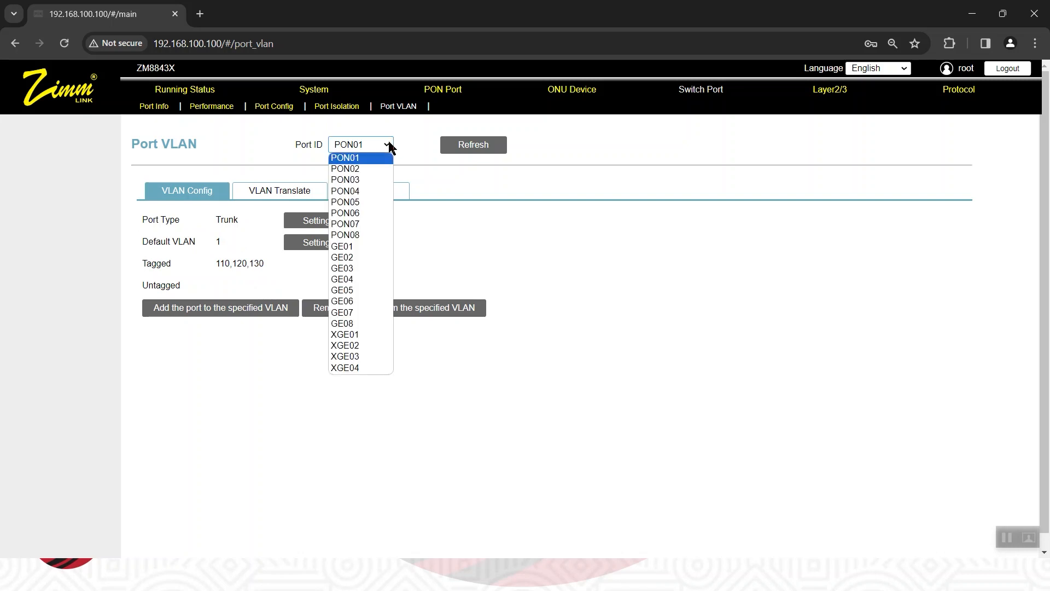
click(366, 203)
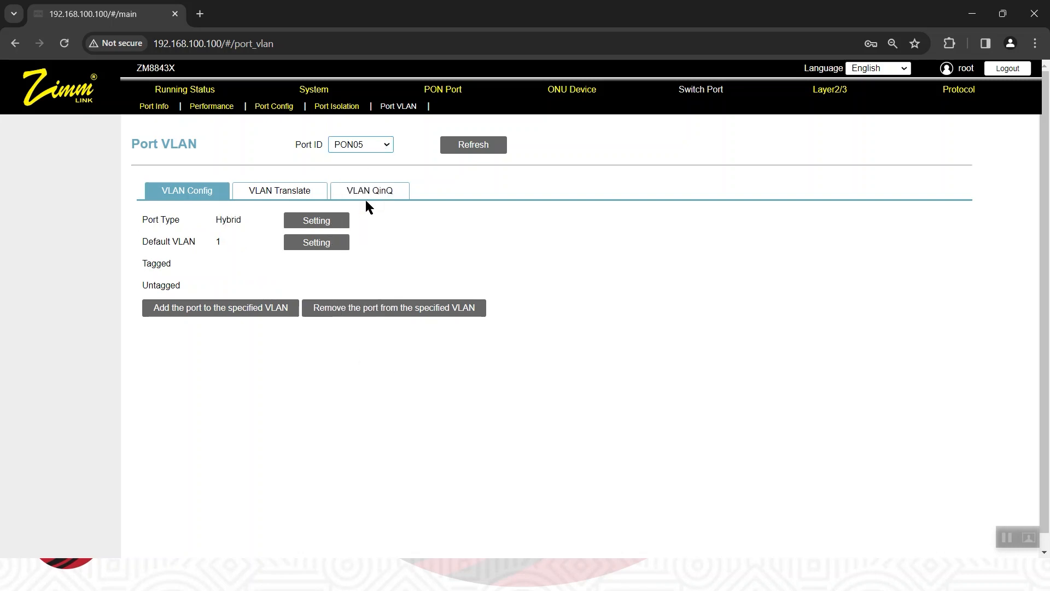
click(310, 221)
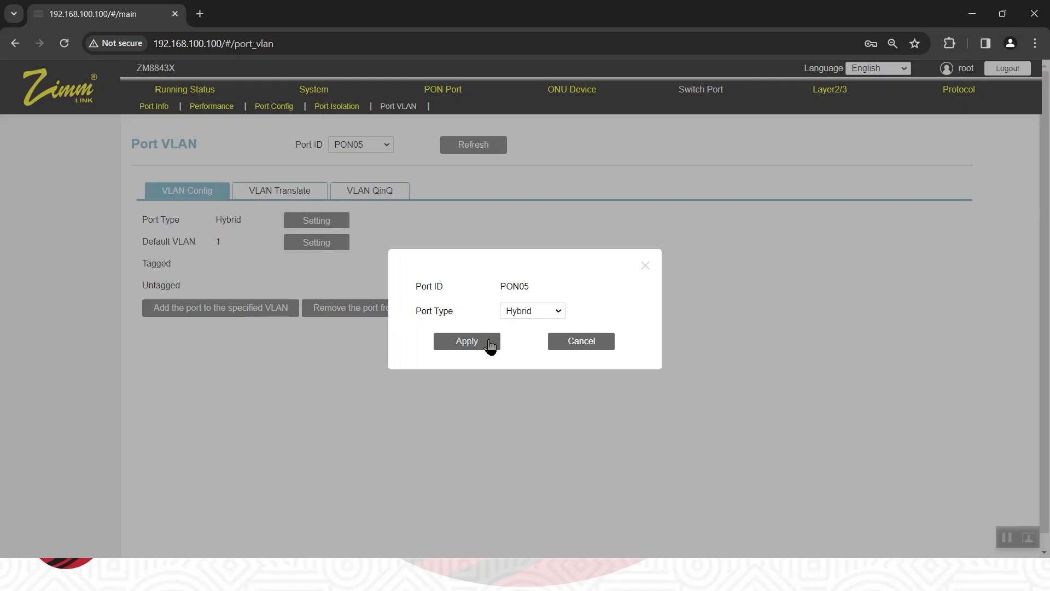
click(516, 311)
click(516, 336)
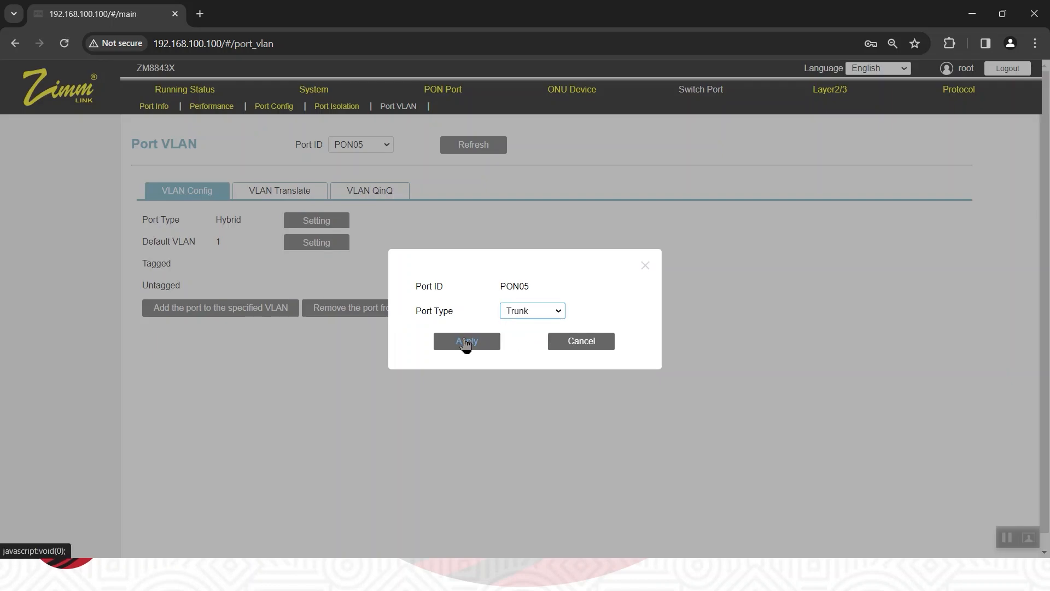
click(467, 345)
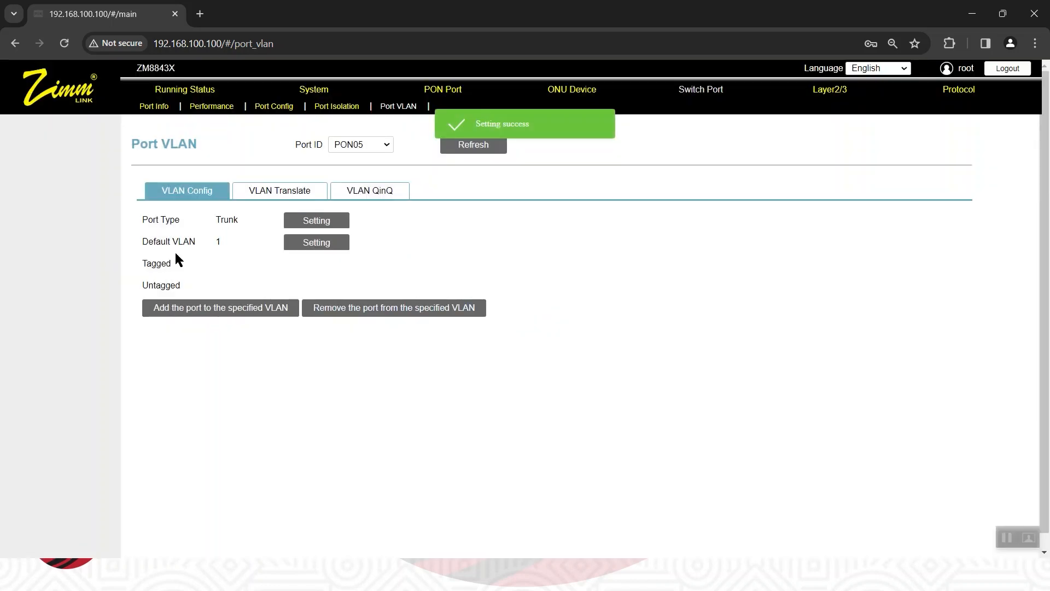
click(180, 309)
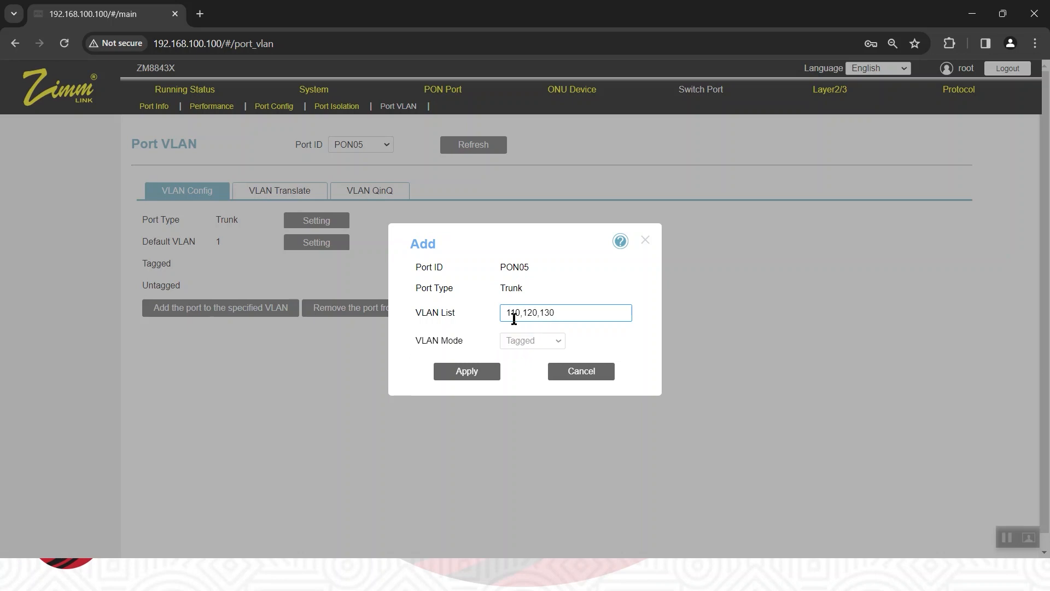
click(466, 372)
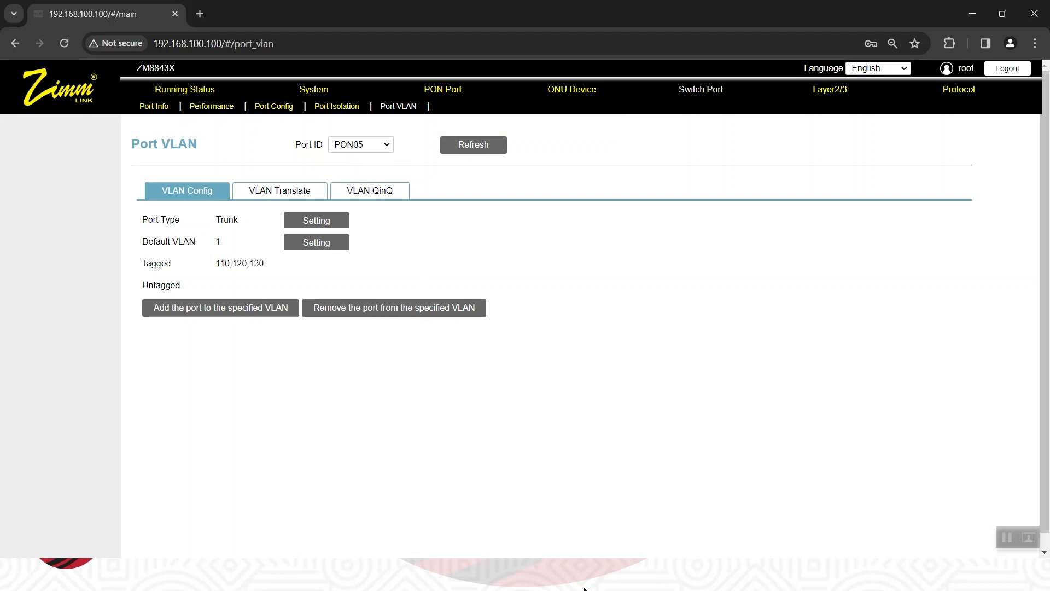
Check the remaining trunk ports on the PowerPoint scenario slide, then in Chrome make GE03 a Trunk port carrying VLANs 110,120,130.
key(alt+Tab)
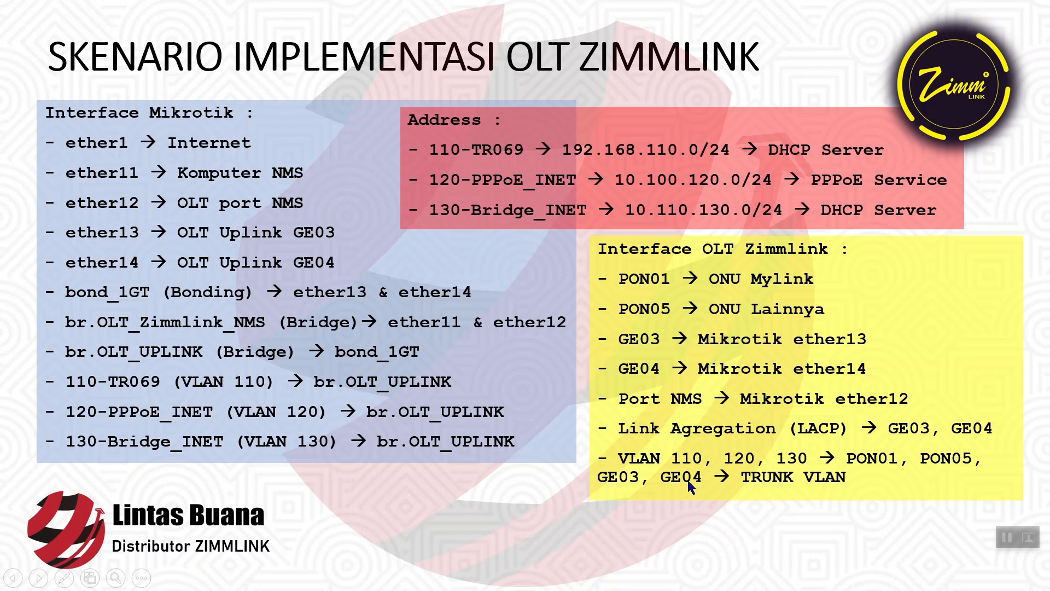
key(alt+Tab)
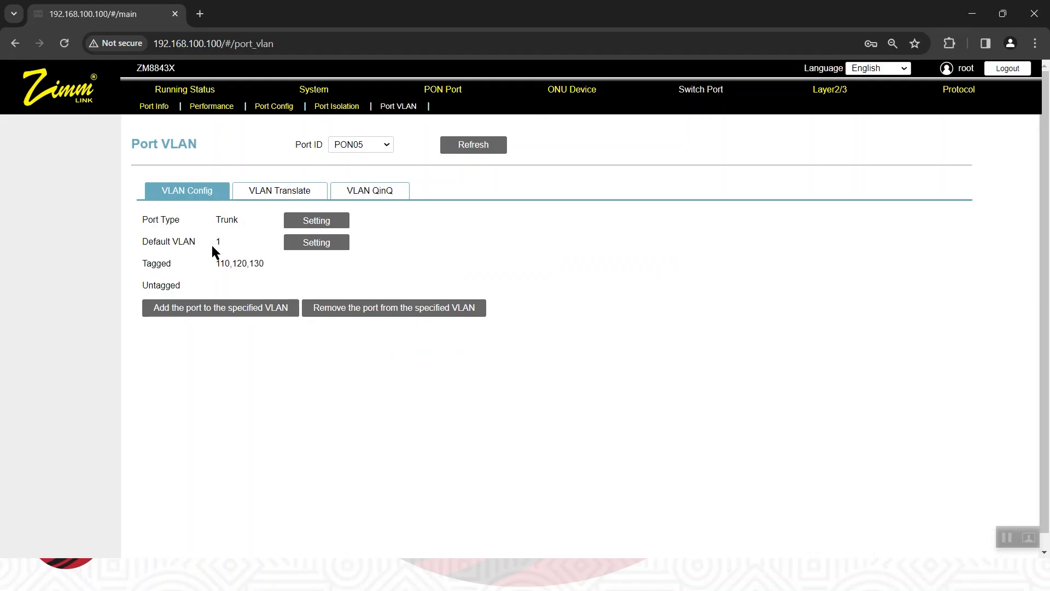
click(377, 144)
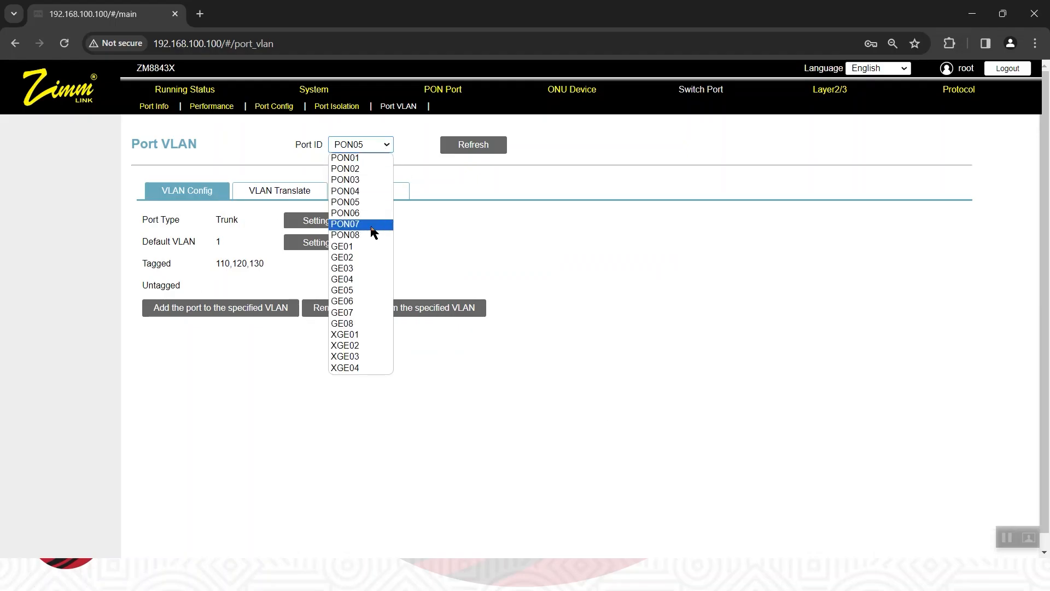
click(363, 268)
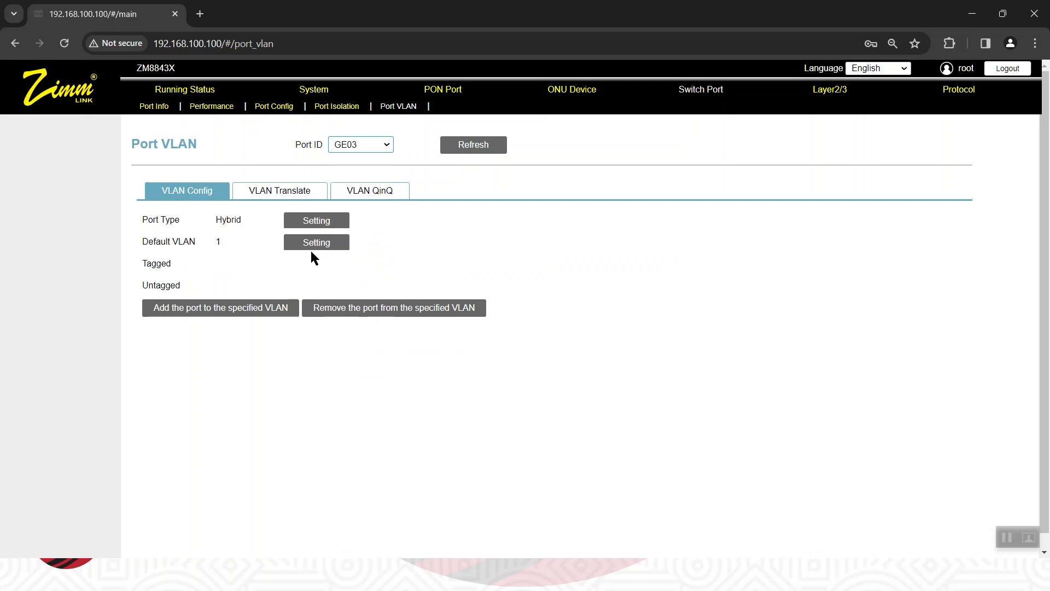
click(327, 224)
click(558, 311)
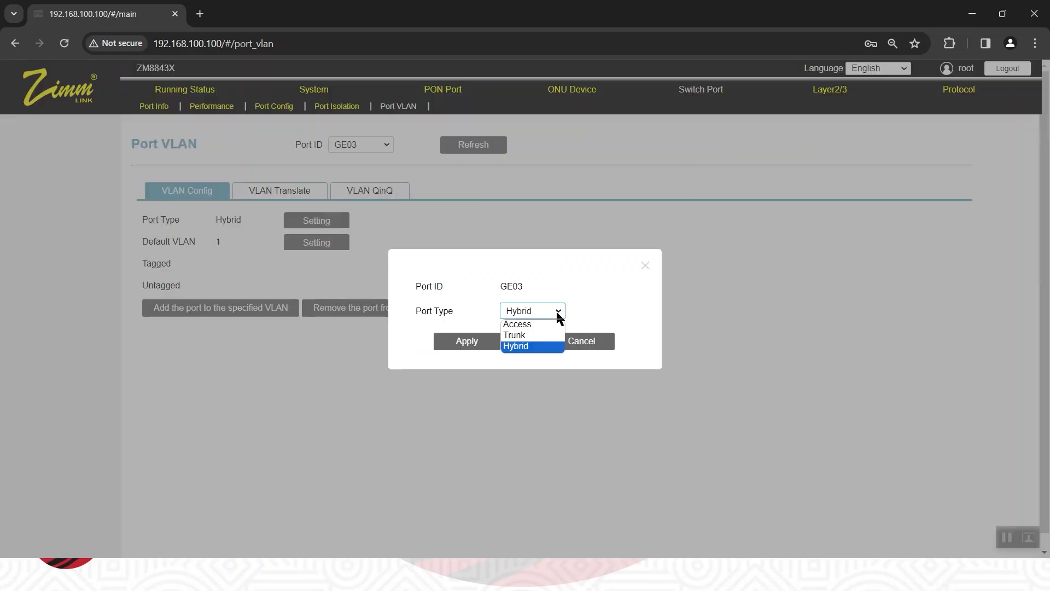
click(533, 335)
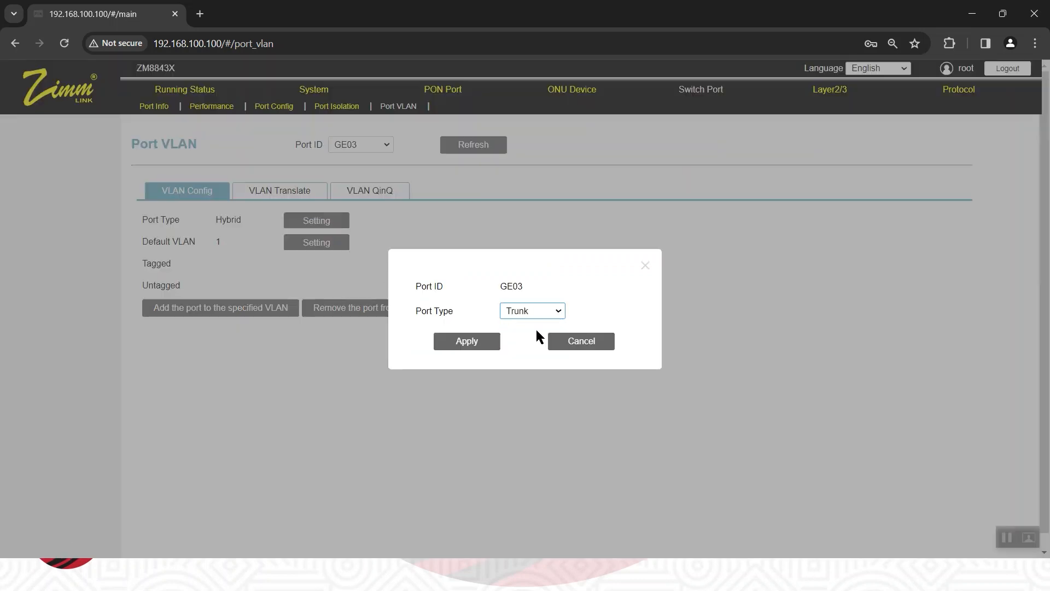
click(469, 342)
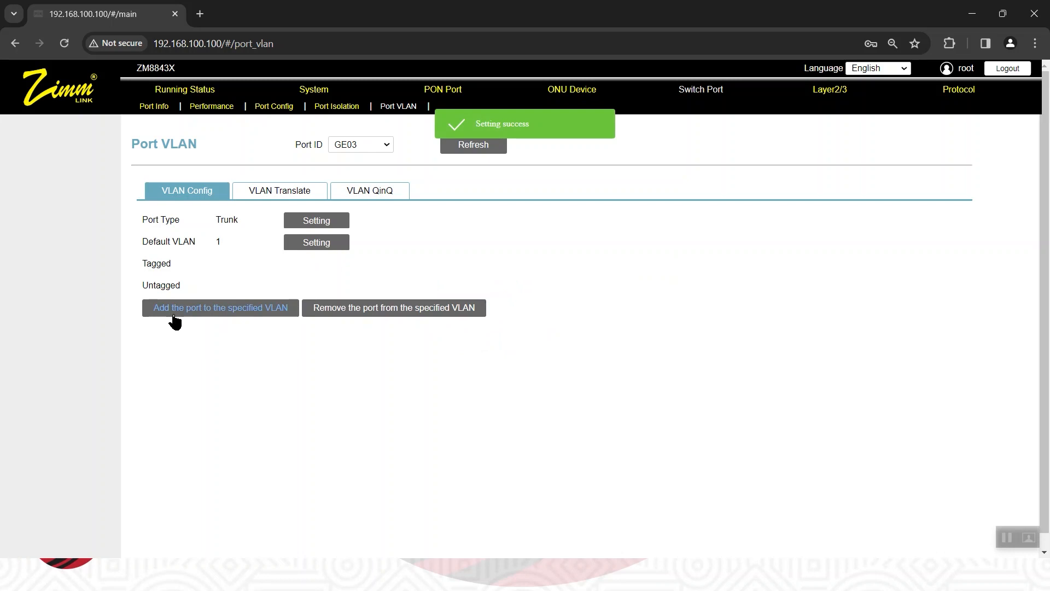
click(206, 309)
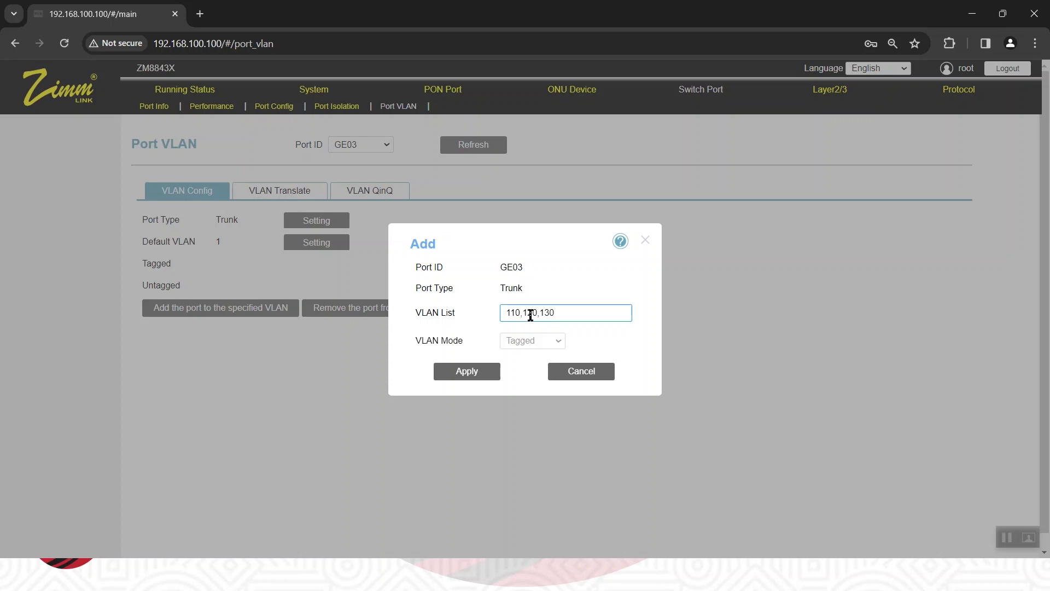
click(468, 371)
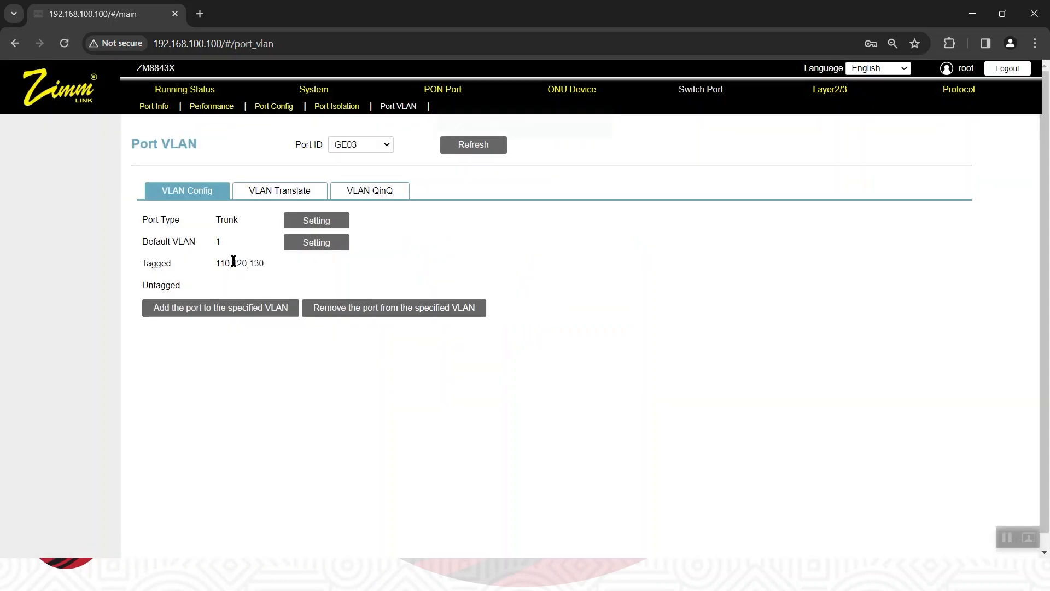
Set GE04's port type to Trunk and add the port to VLANs 110,120,130.
click(384, 144)
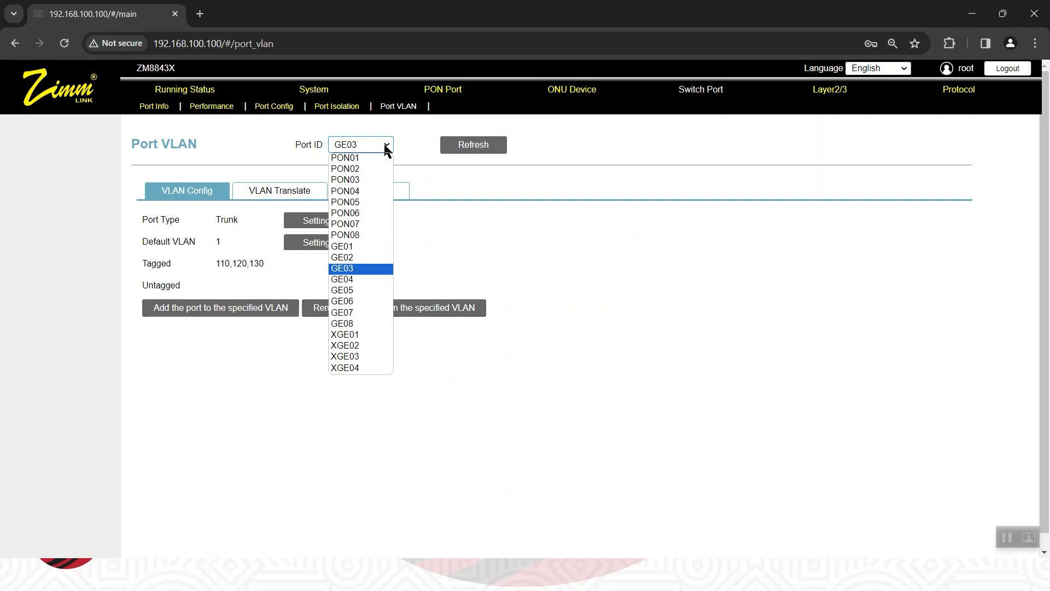
click(367, 281)
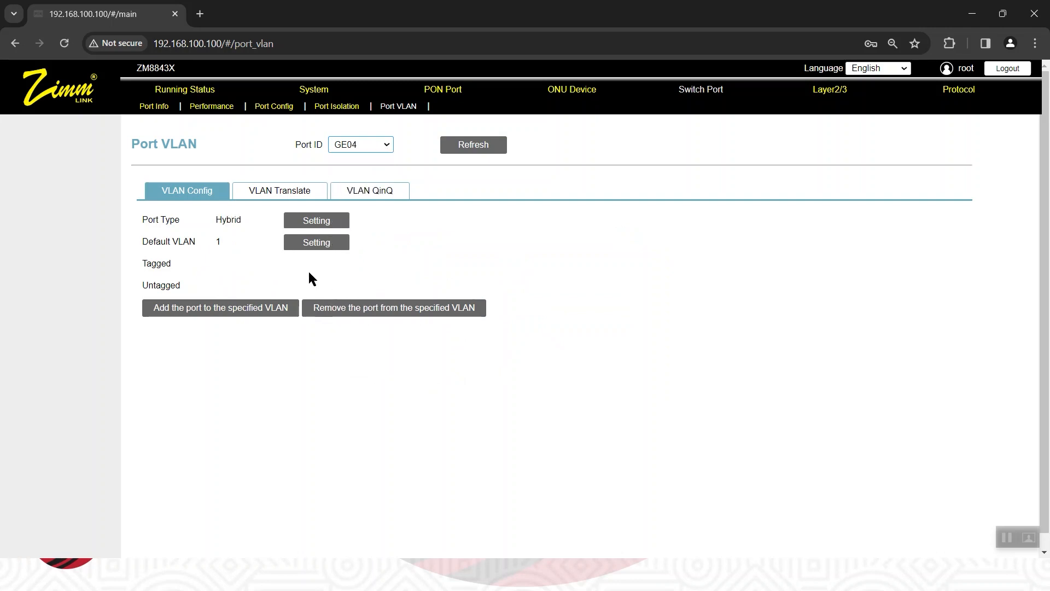
click(312, 220)
click(516, 311)
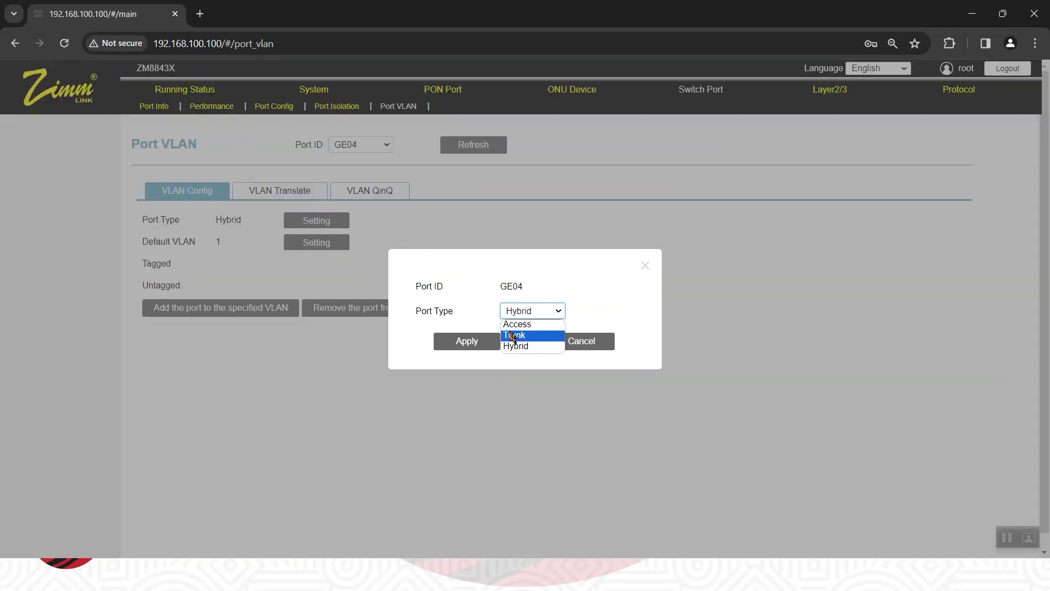
click(510, 328)
click(465, 342)
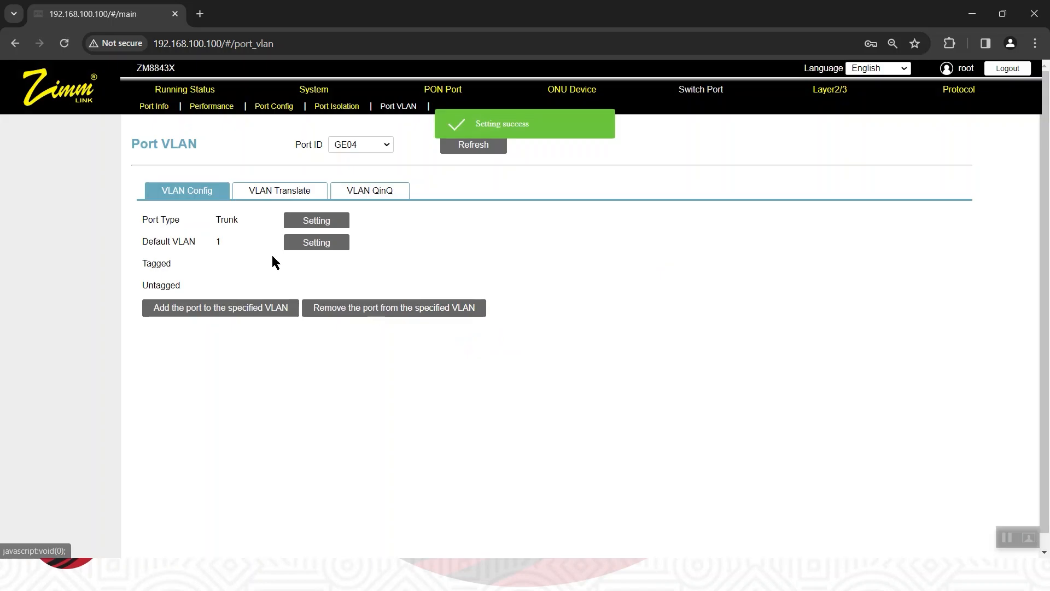
click(195, 311)
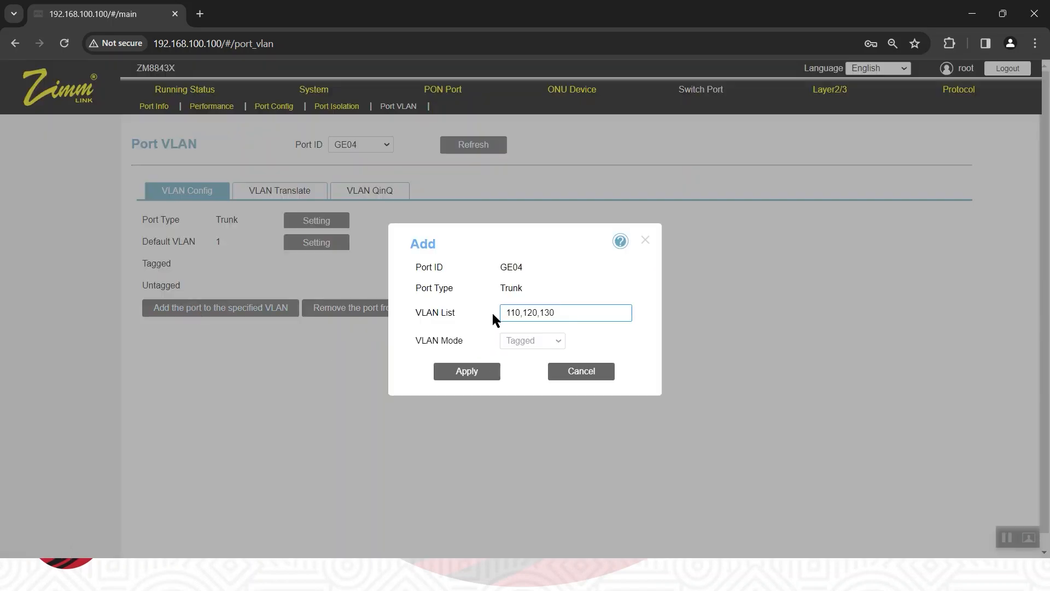
click(467, 372)
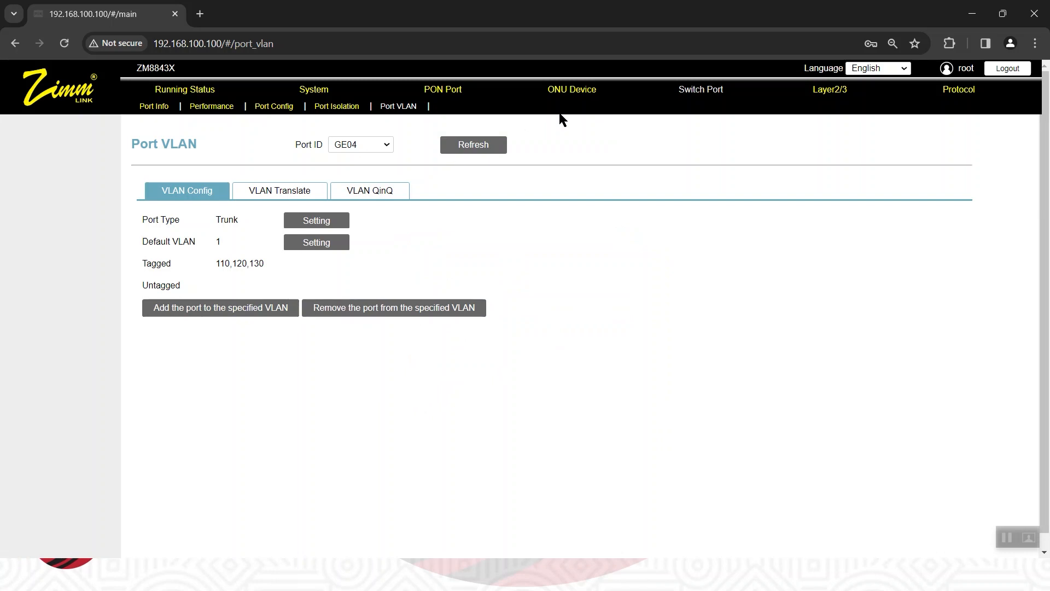
Review the tagged port membership in the OLT's VLAN list, switching back to Chrome from the PowerPoint scenario slide.
click(840, 94)
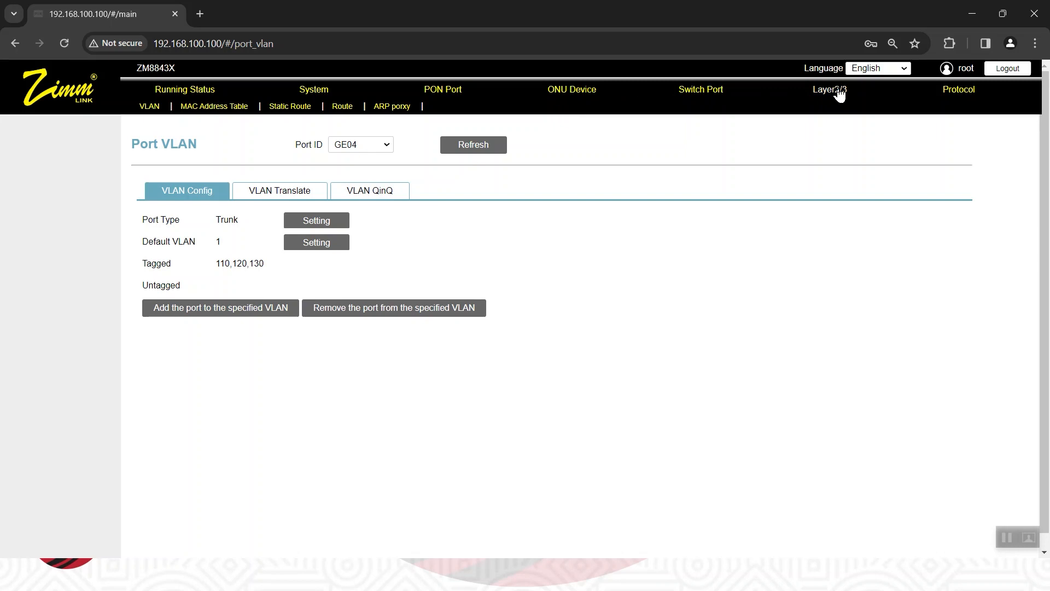
click(149, 106)
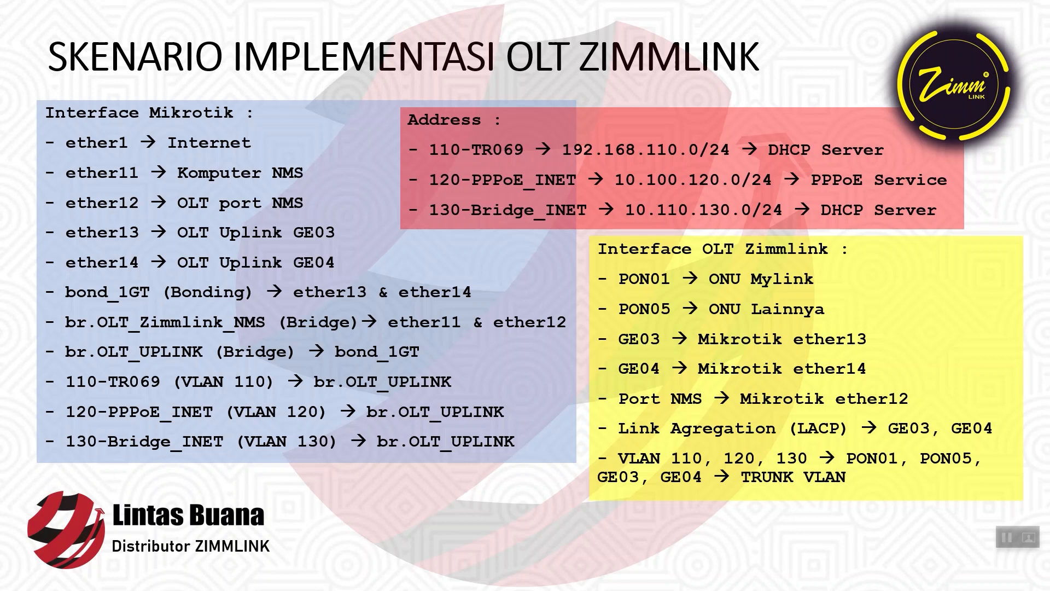
key(alt+Tab)
key(alt+Tab)
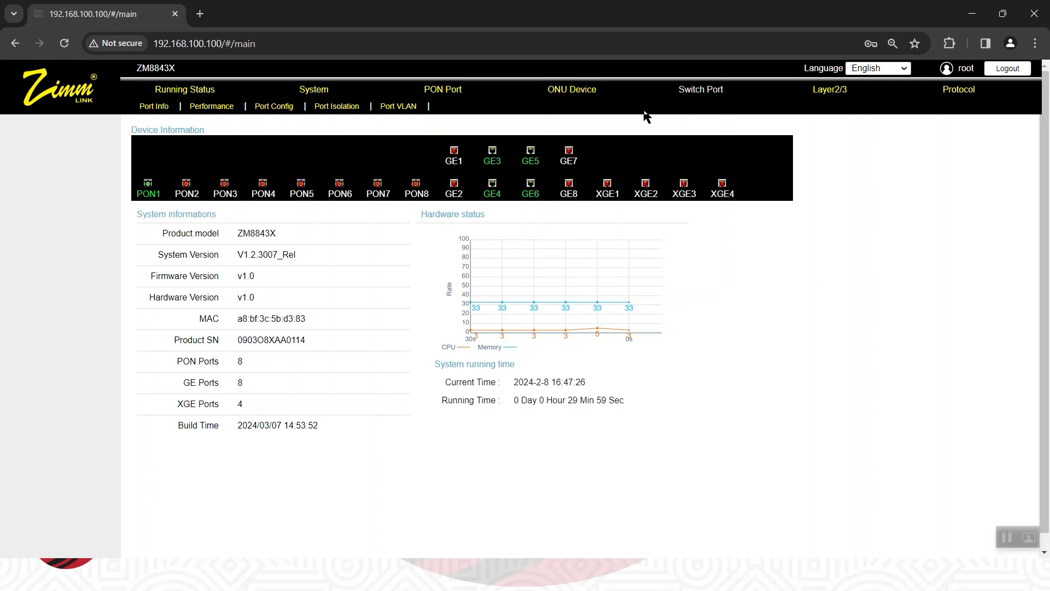
click(835, 94)
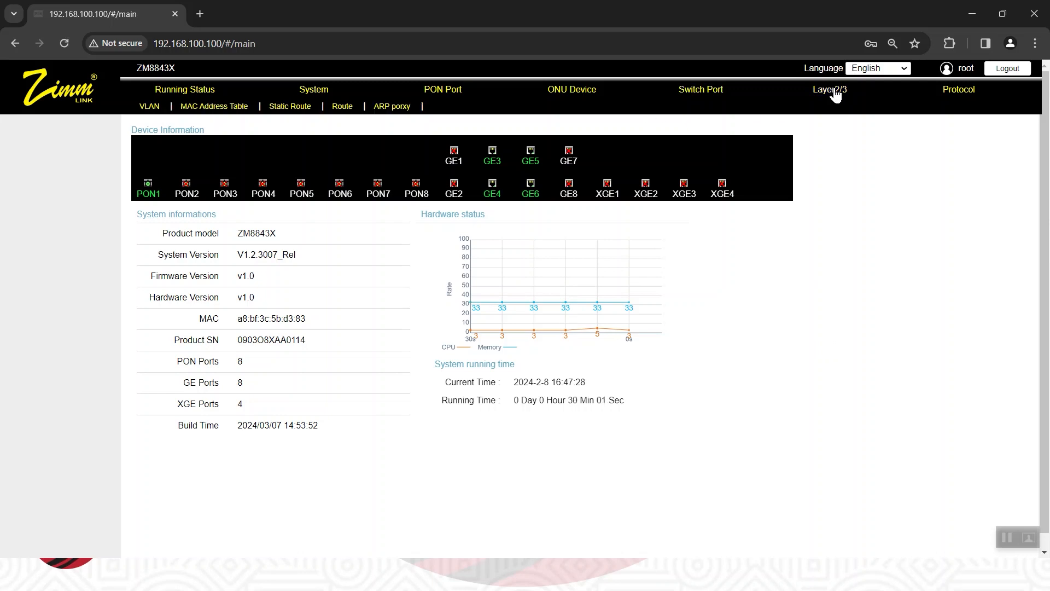
click(149, 106)
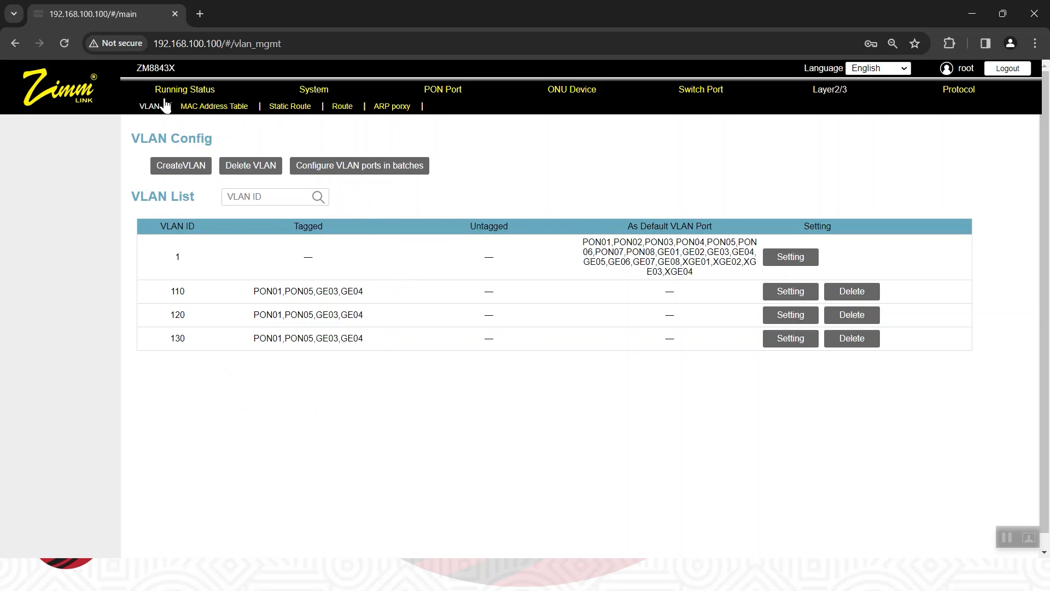
In the switch port VLAN configuration, set GE05's port type to Access.
click(709, 91)
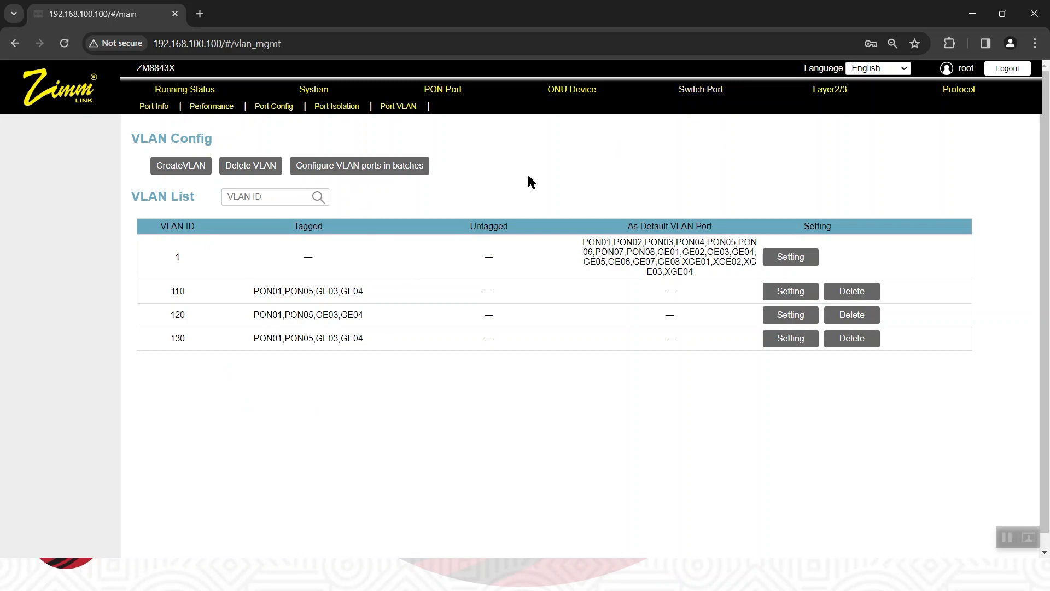
click(408, 109)
click(385, 148)
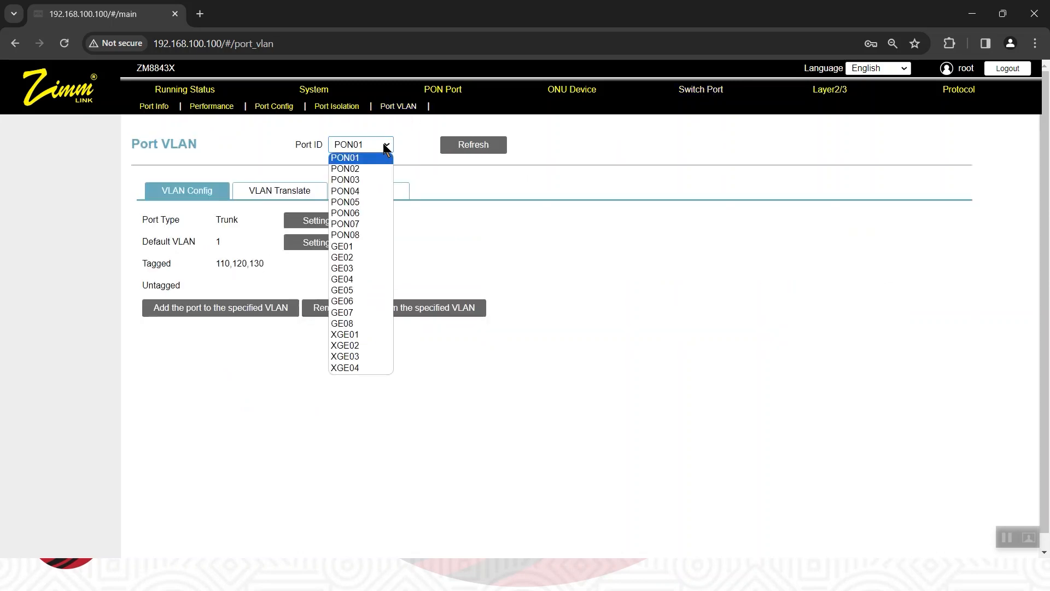
click(363, 293)
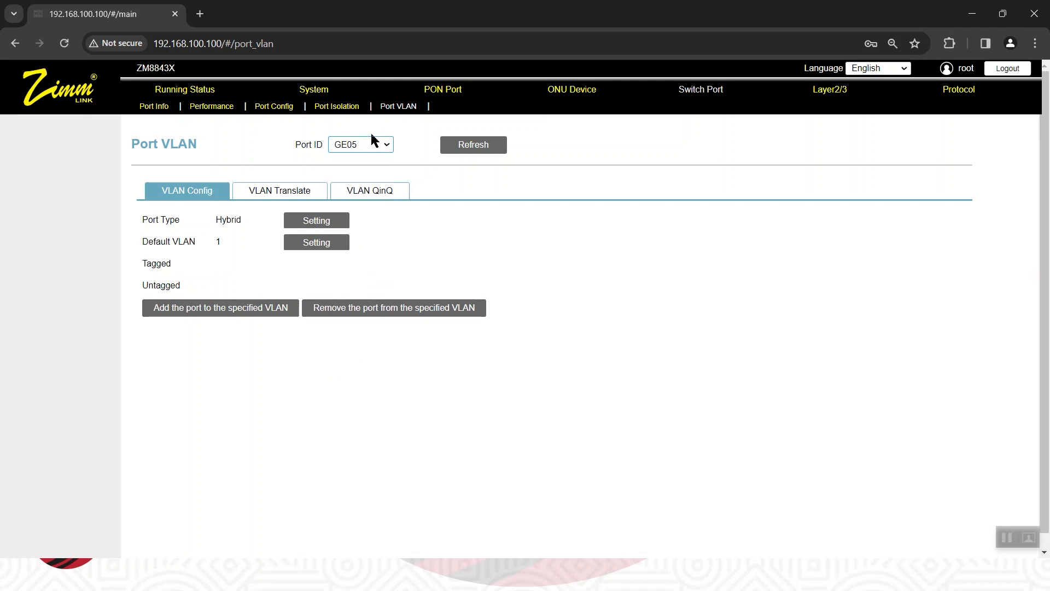
click(305, 220)
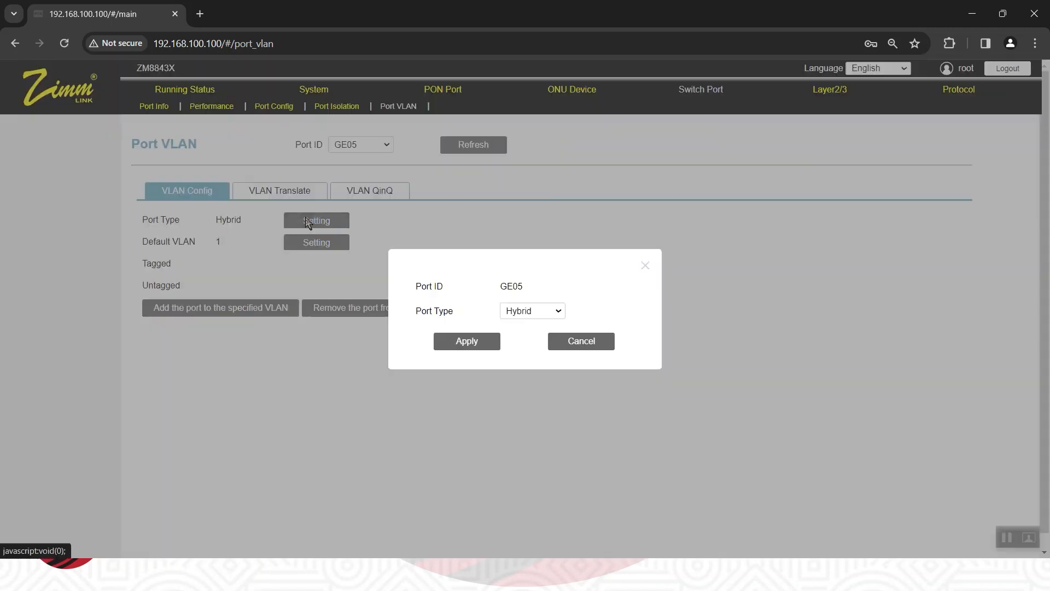
click(529, 313)
click(525, 323)
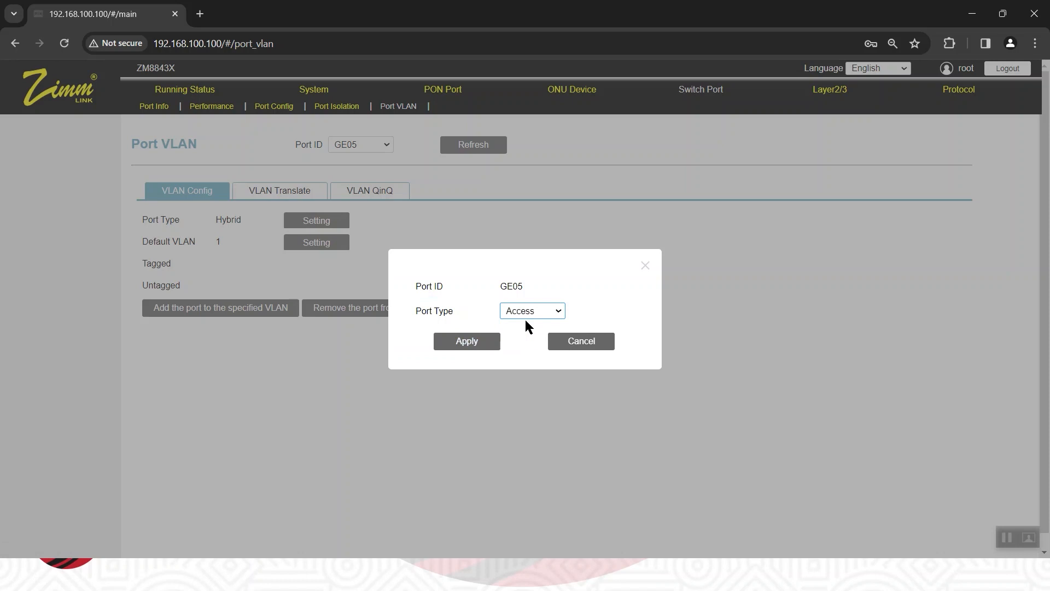
click(483, 342)
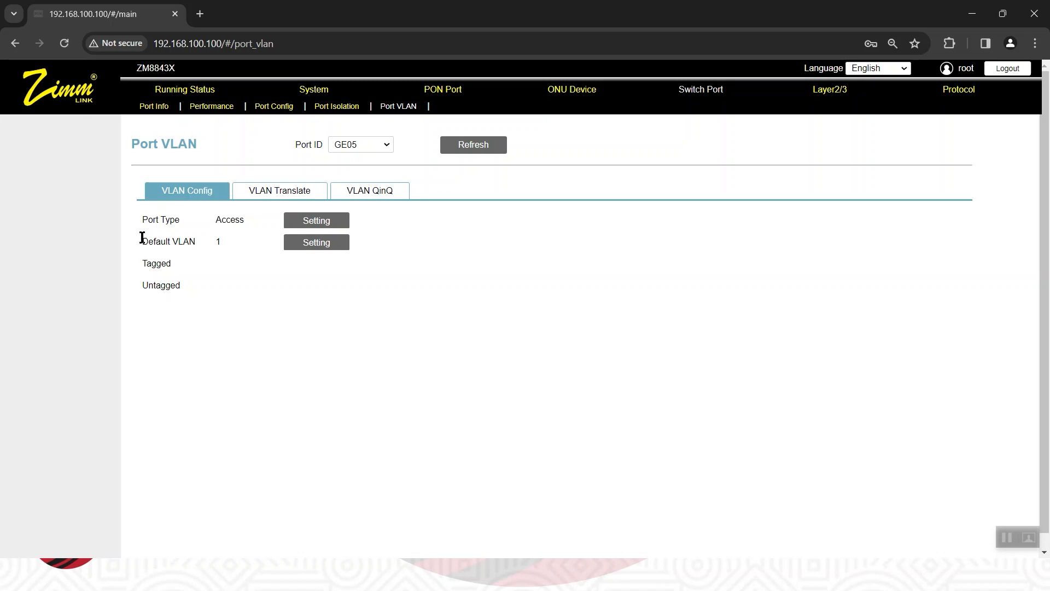
Set GE05's default VLAN to 110.
click(308, 251)
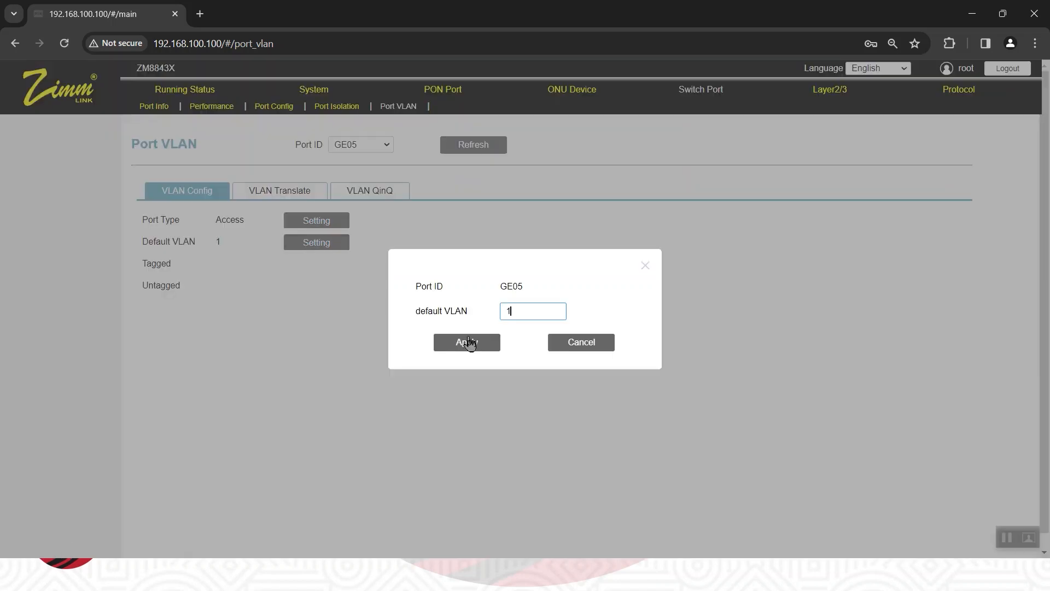
text(10)
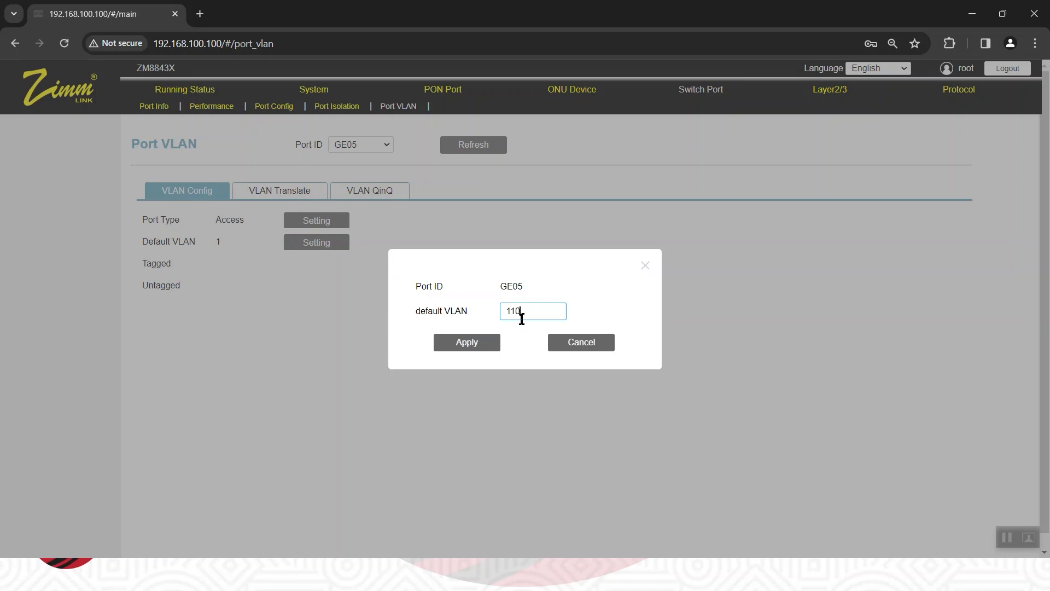
click(457, 344)
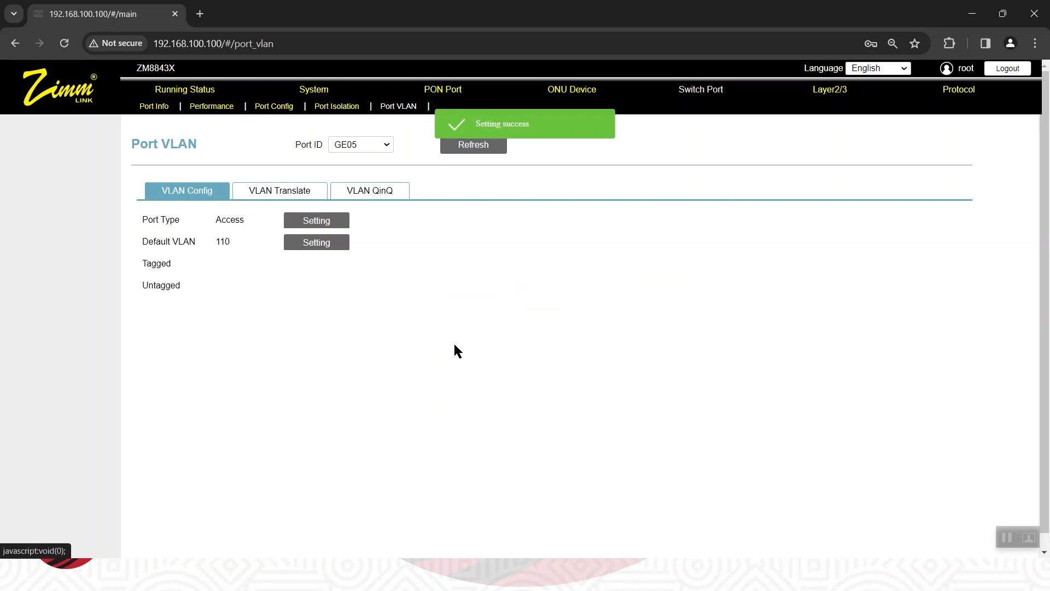
Select port GE06 and set its port type to Access.
click(381, 145)
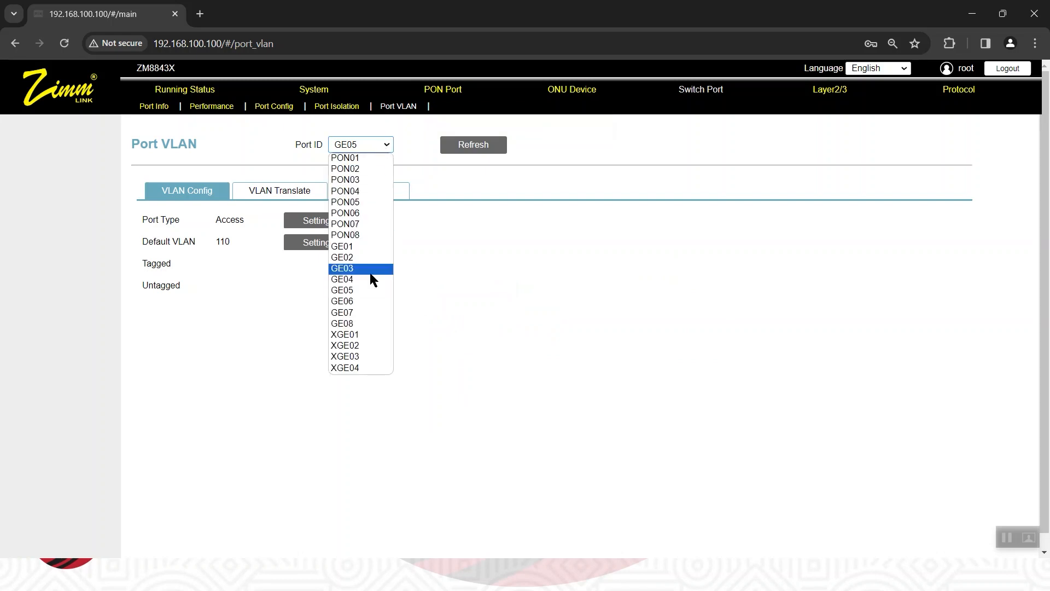
click(368, 302)
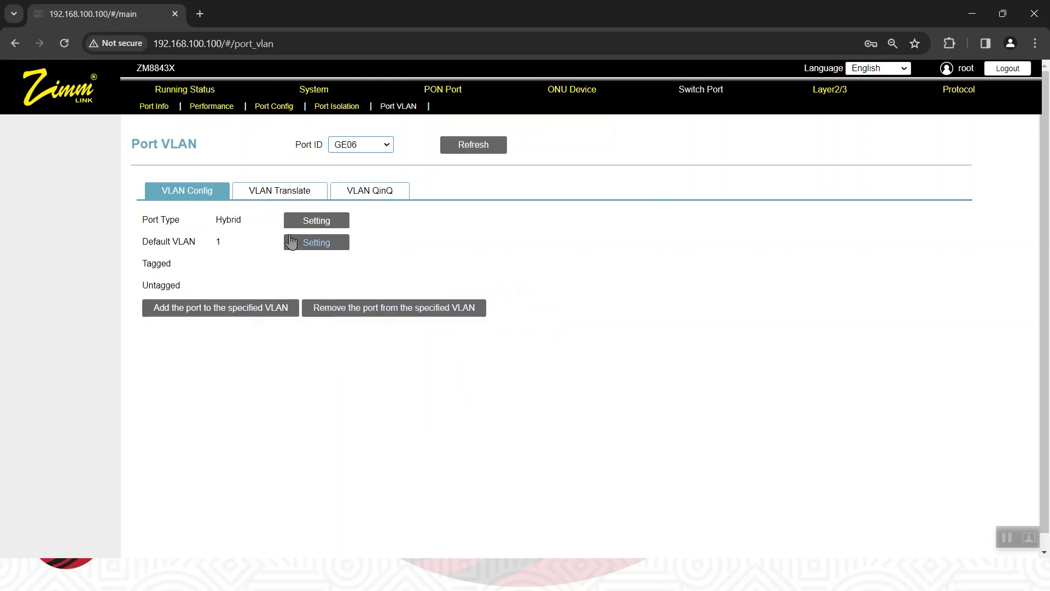
click(307, 220)
click(541, 310)
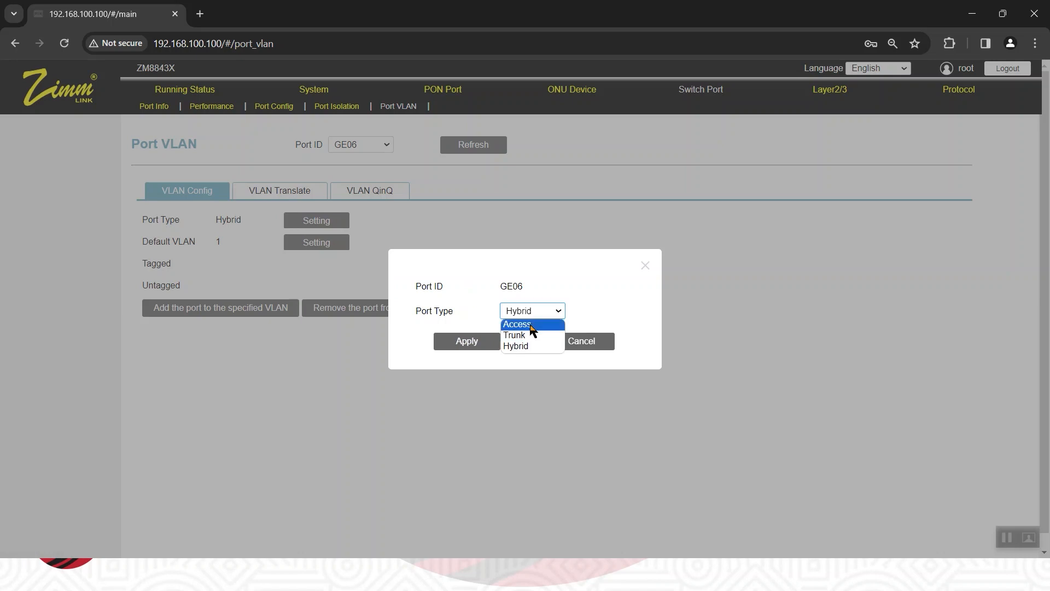
click(524, 322)
click(469, 342)
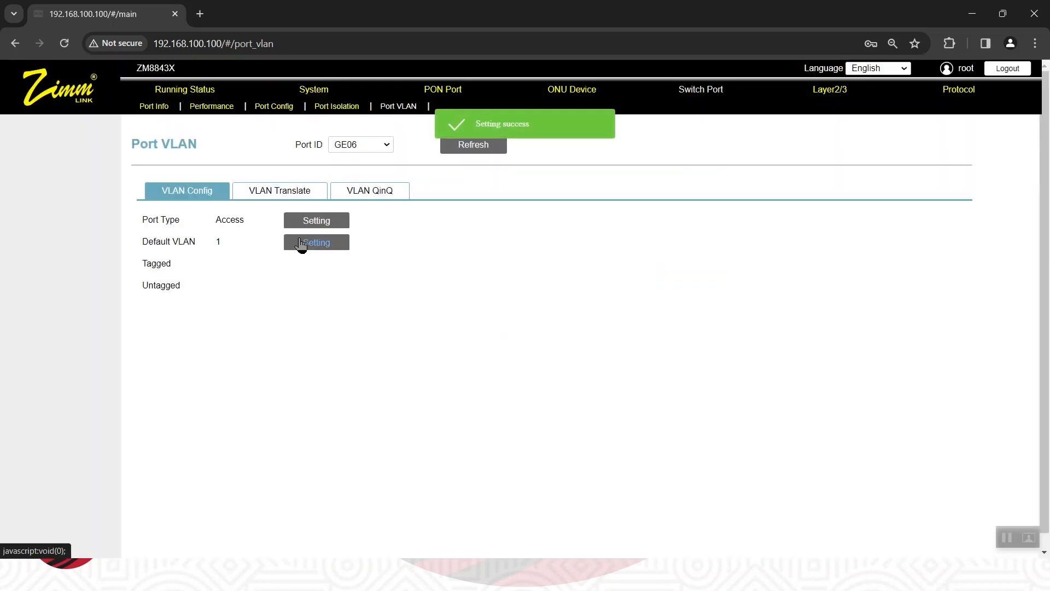
Set GE06's default VLAN to 110.
click(318, 244)
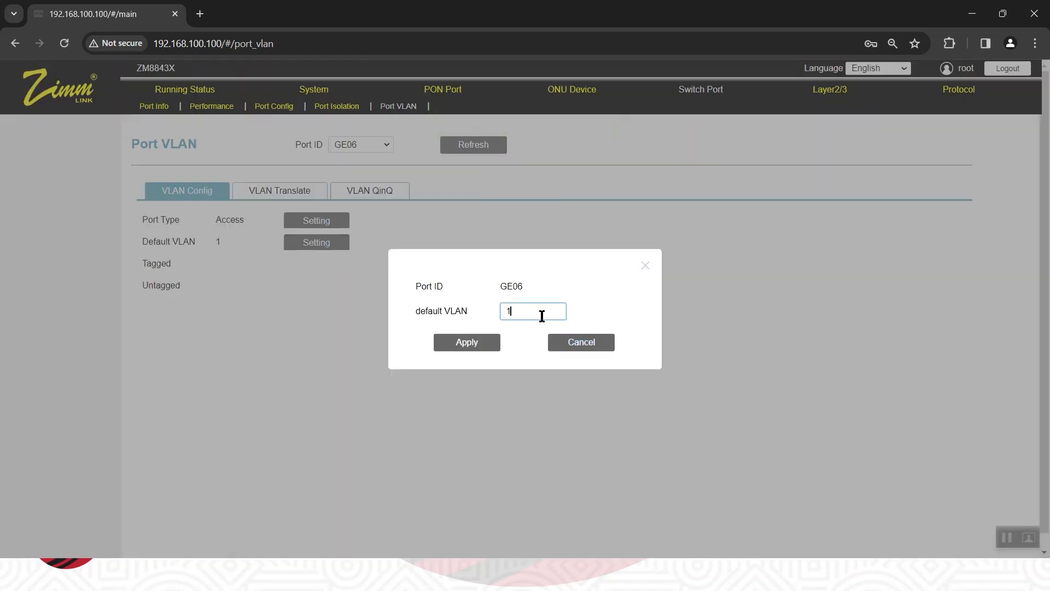
text(10)
click(464, 342)
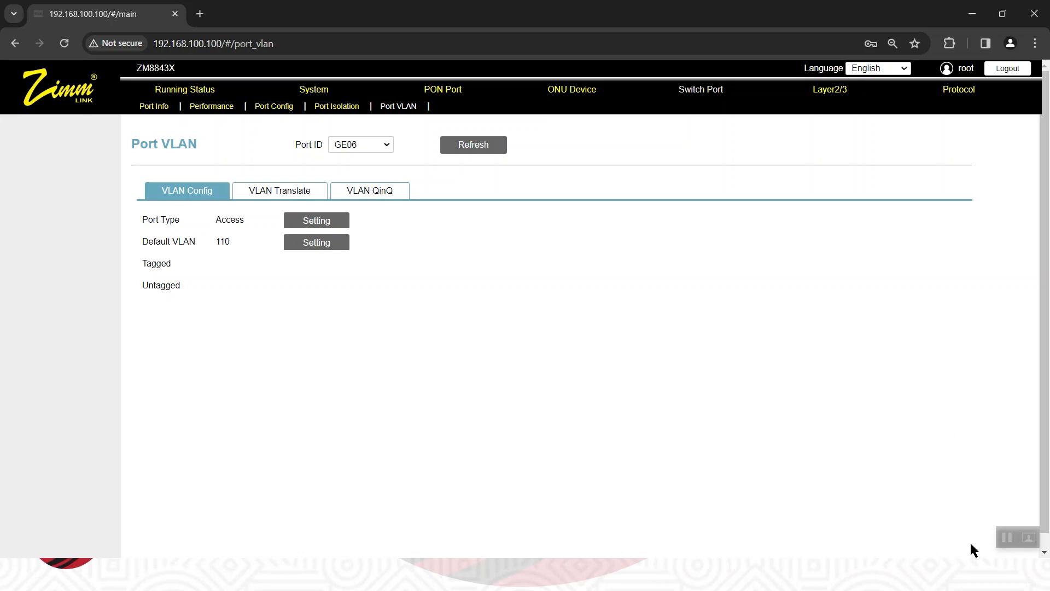
click(1007, 539)
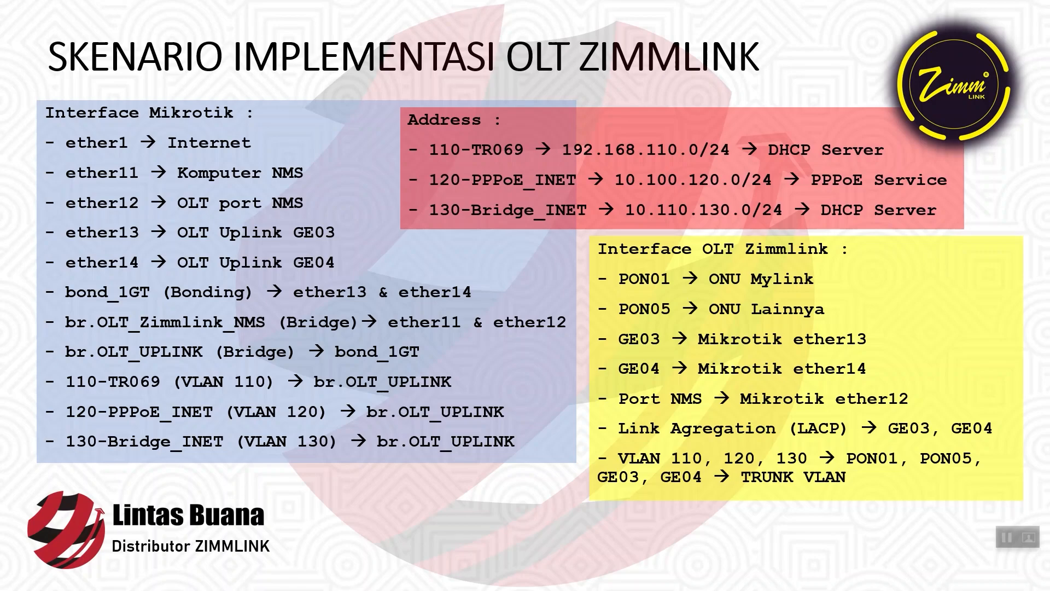
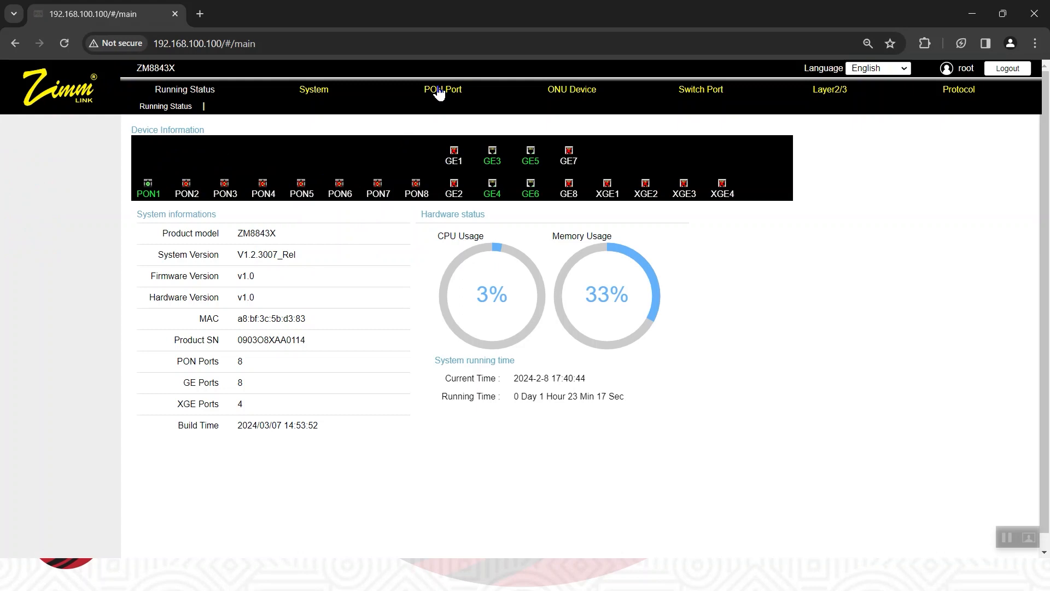
Review the PON authorization settings, the PON01 bandwidth settings, and the optical diagnosis of PON01, PON02 and PON03.
click(441, 90)
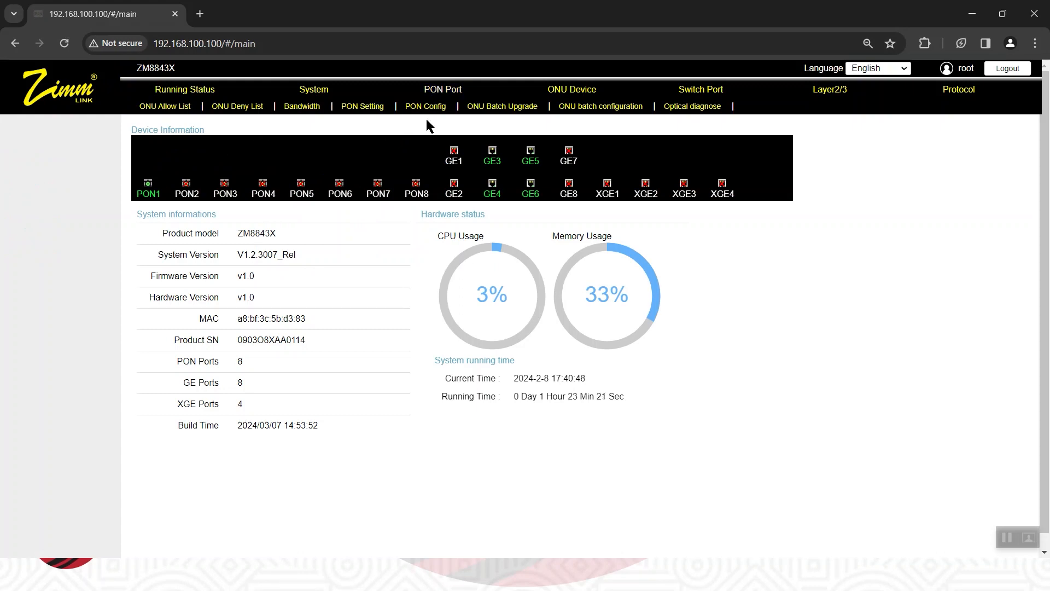
click(364, 107)
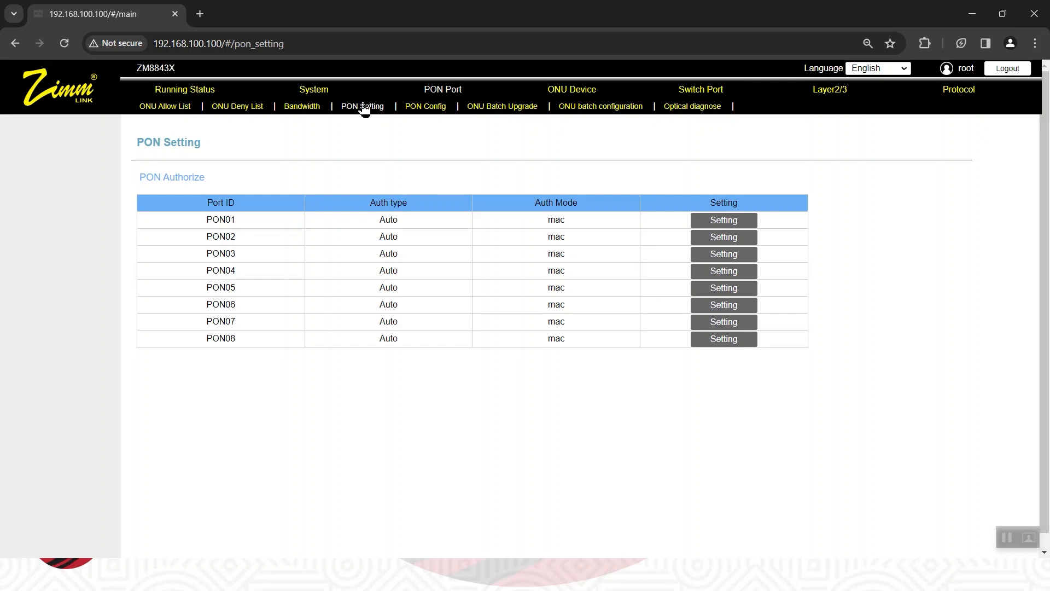
click(302, 107)
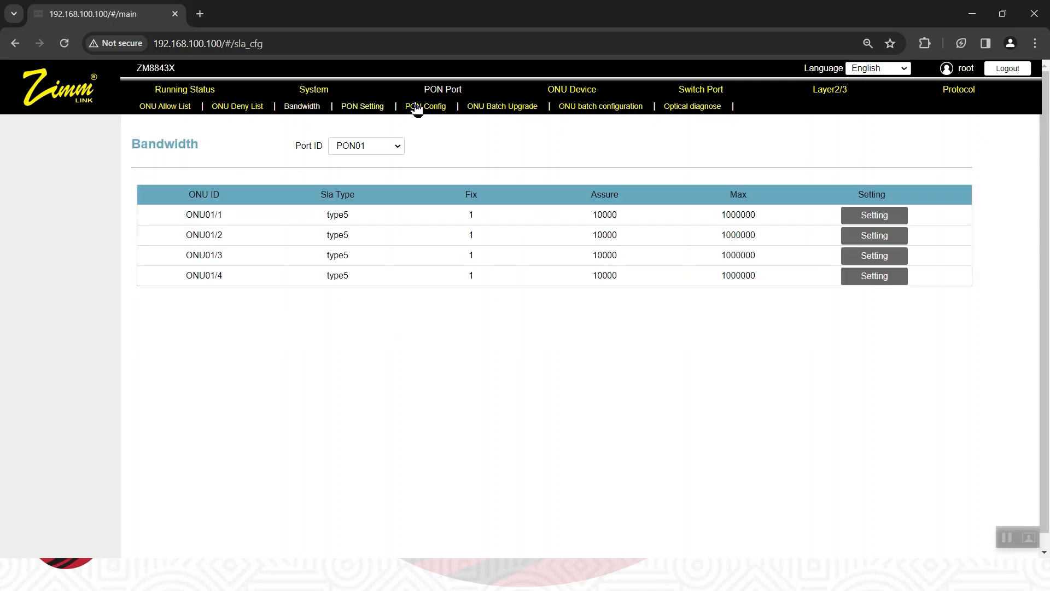
click(678, 108)
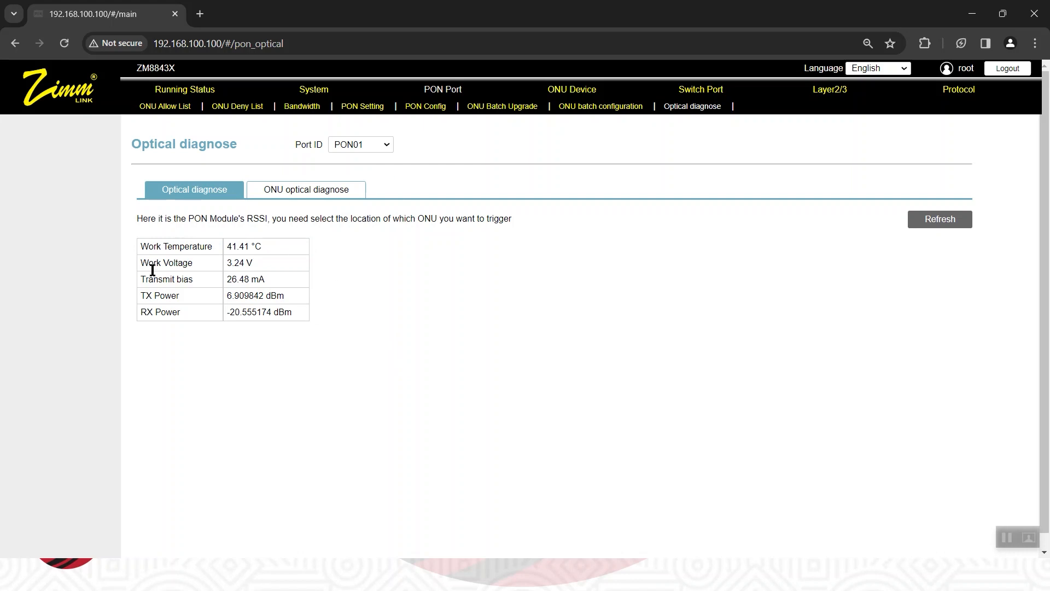
click(386, 145)
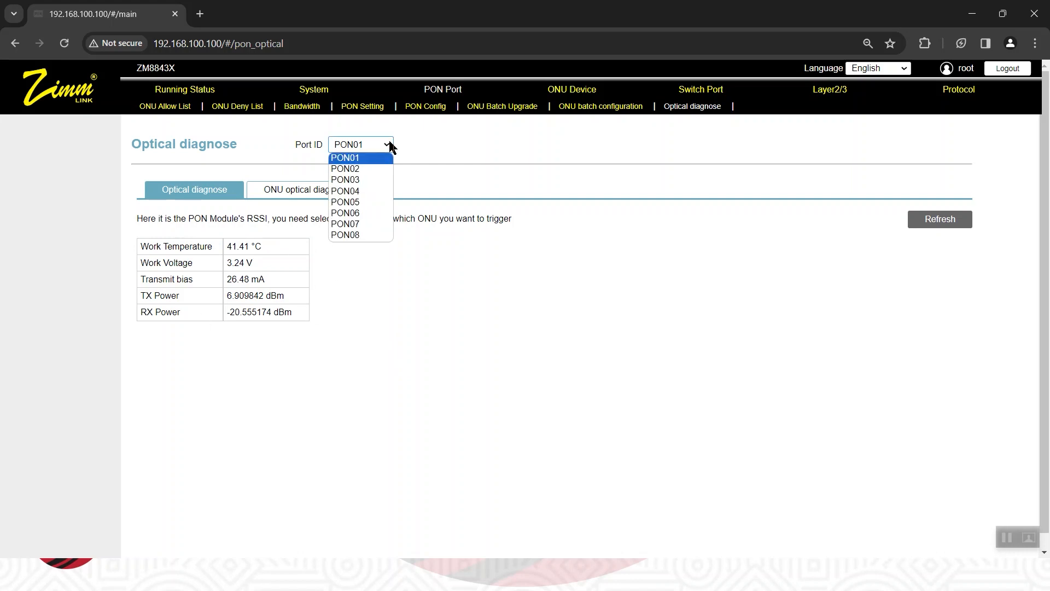
click(368, 169)
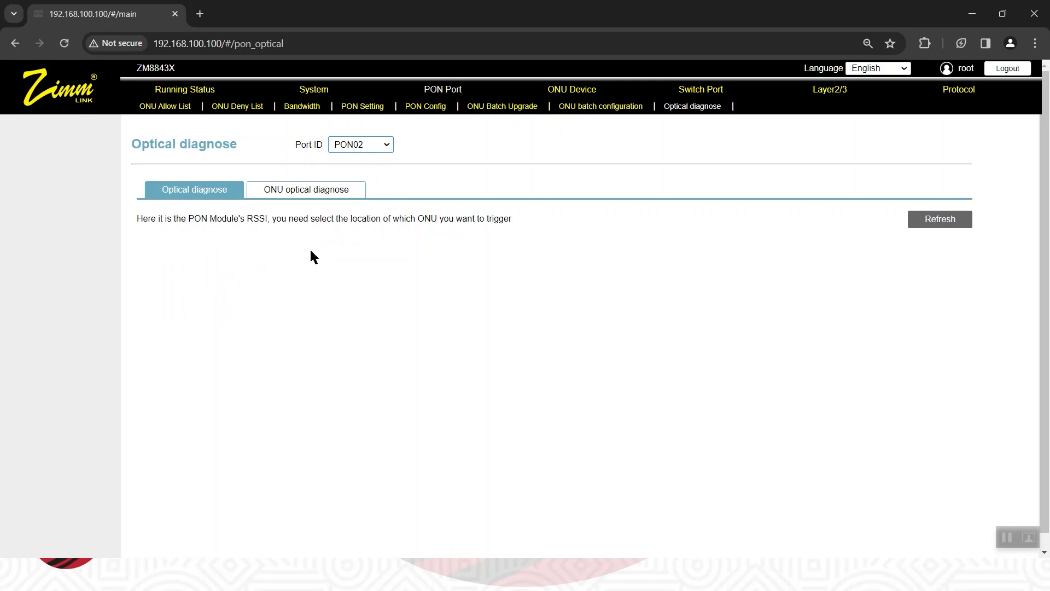
click(384, 146)
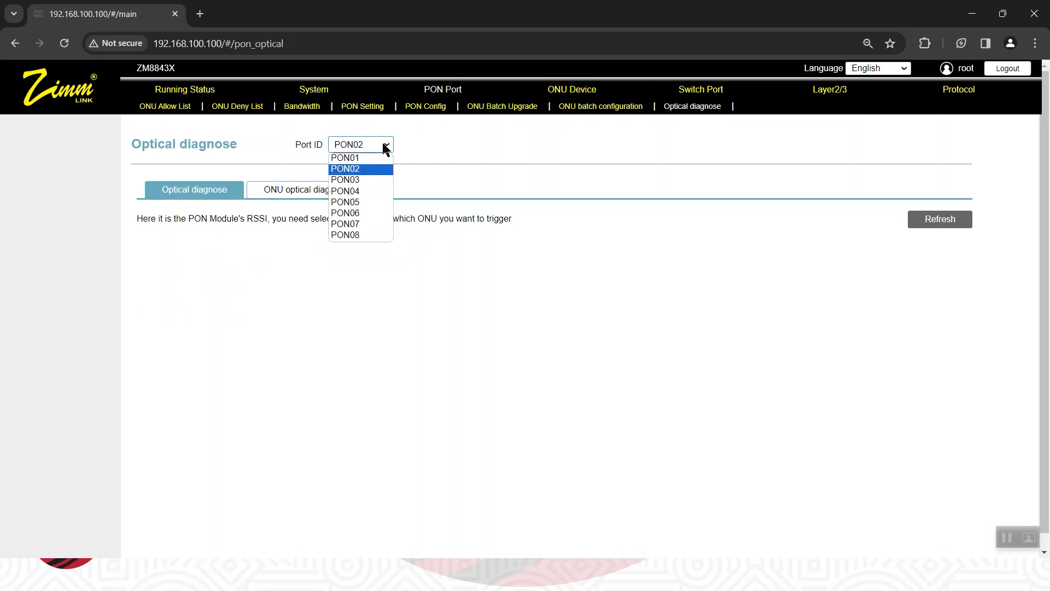
click(374, 186)
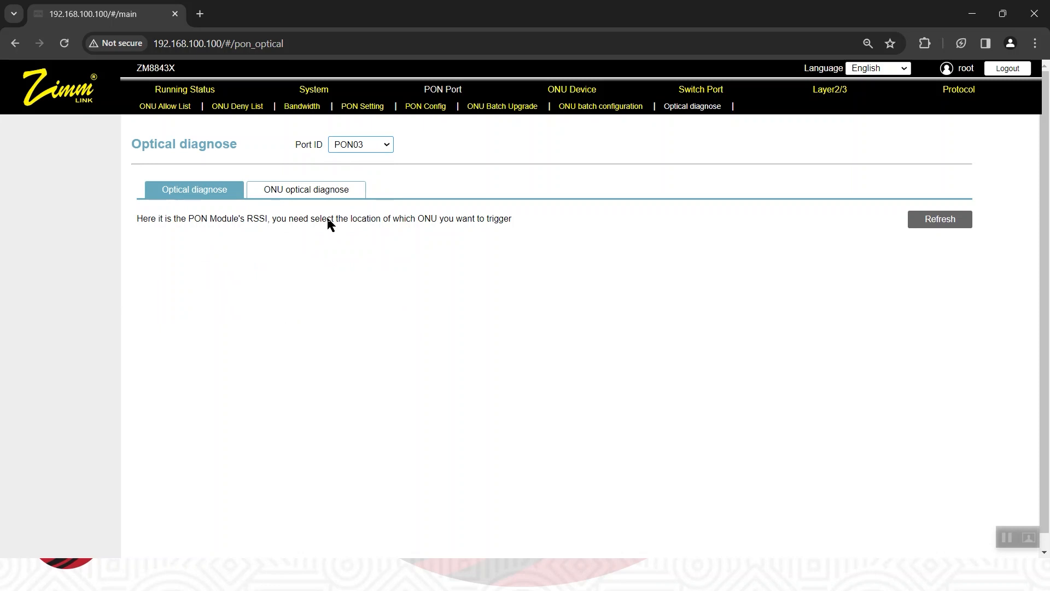
click(377, 143)
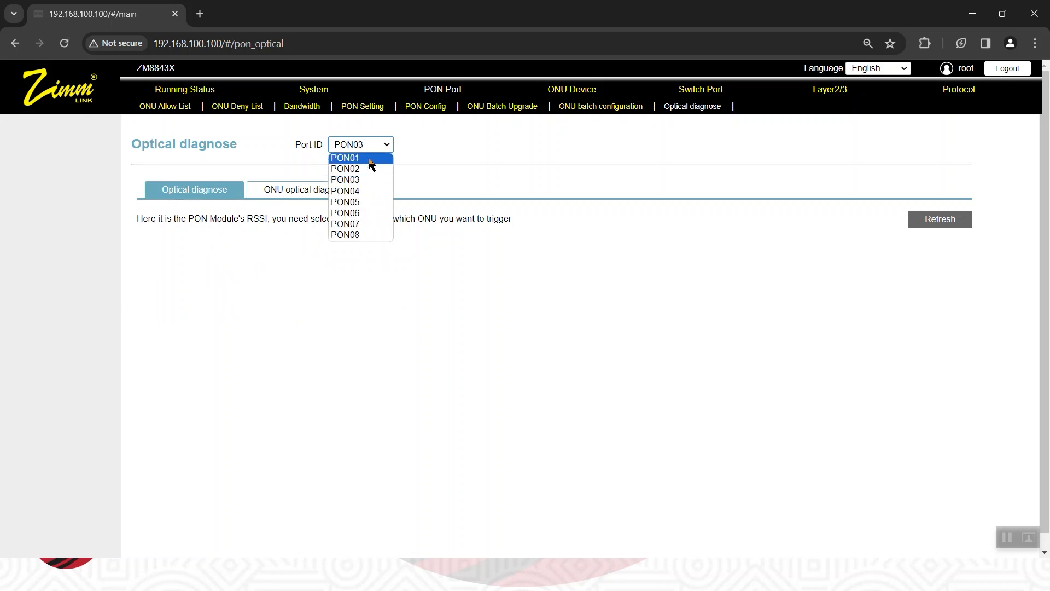
click(371, 160)
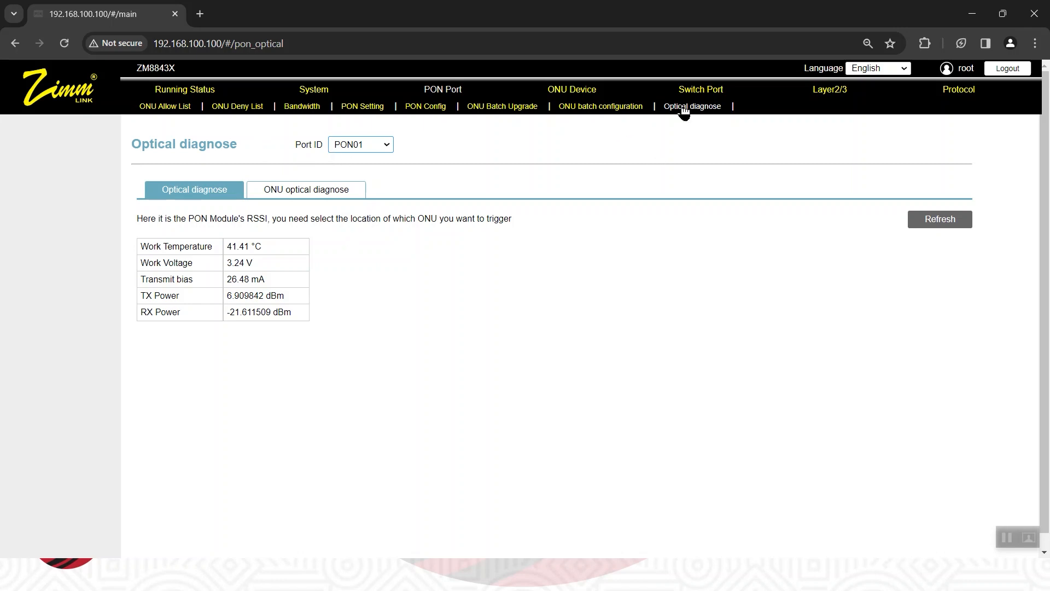
Examine the basic info of ONU1/1 and the ONU info list for PON01.
mouse_move(574, 91)
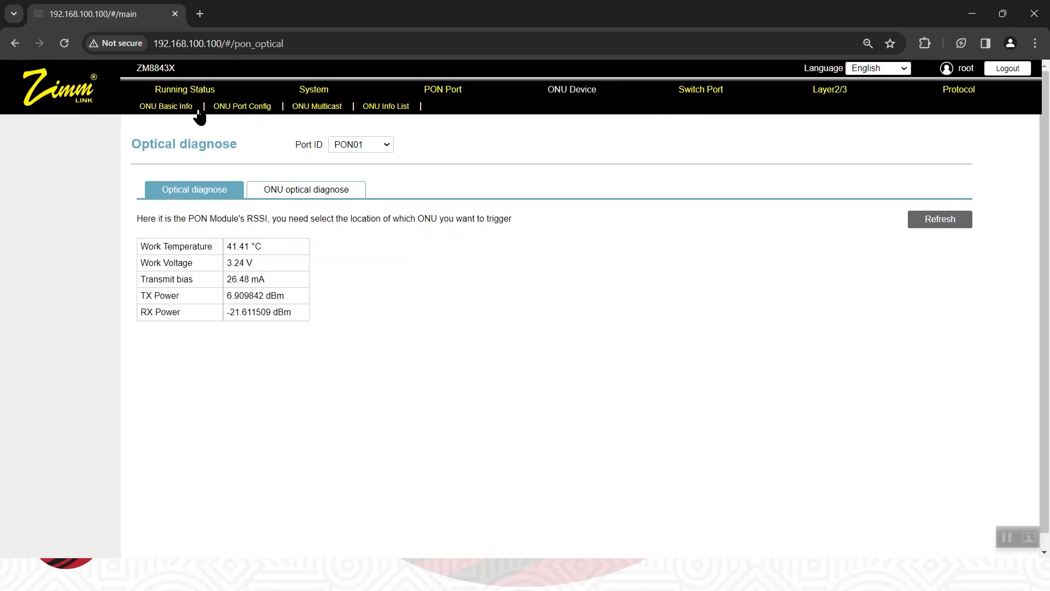
click(171, 108)
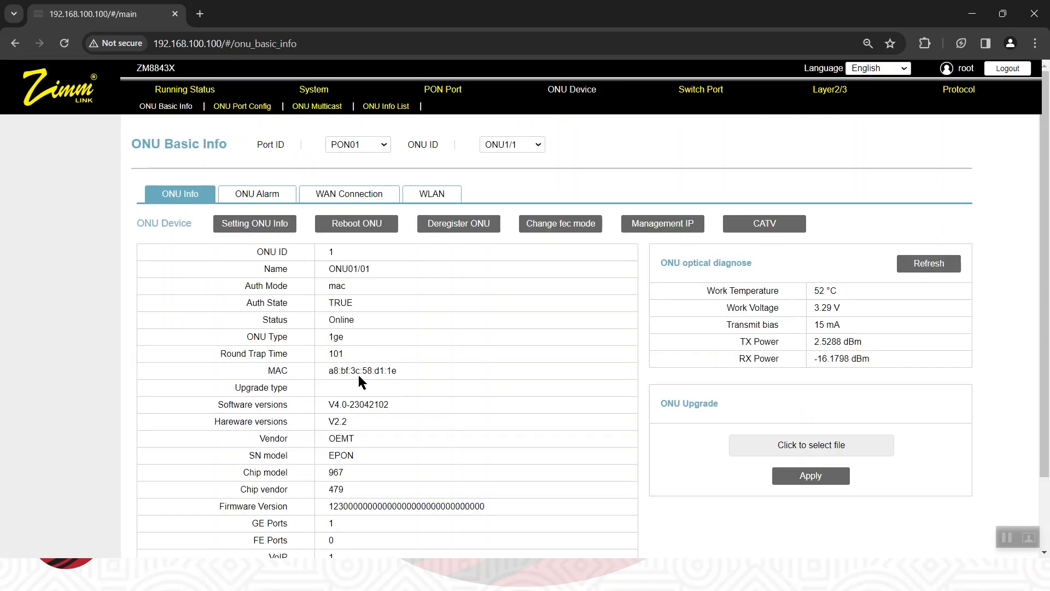
scroll(358, 375, down, 1)
scroll(359, 375, up, 1)
click(387, 107)
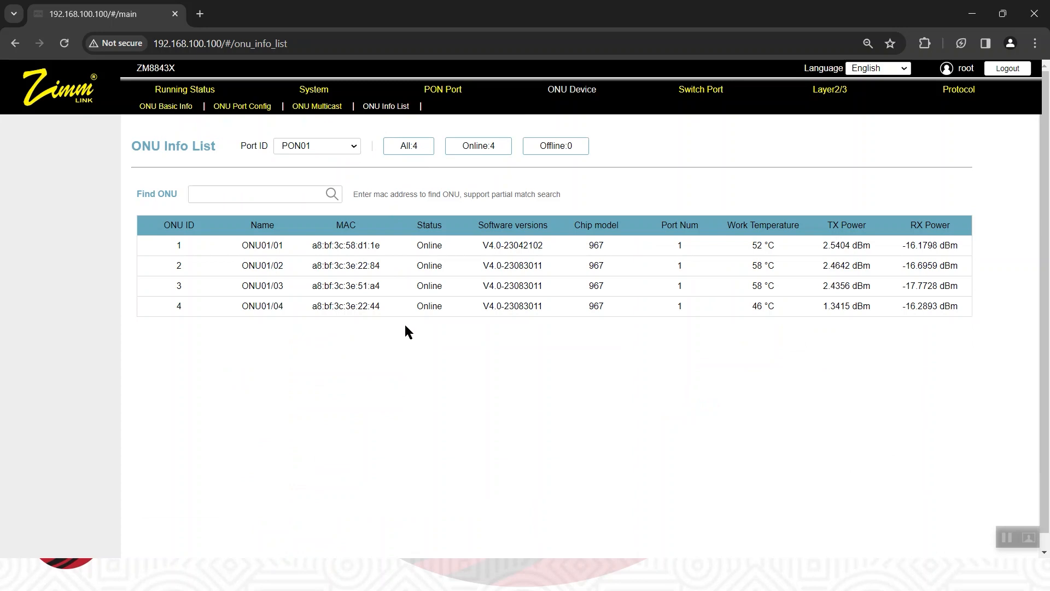
click(352, 148)
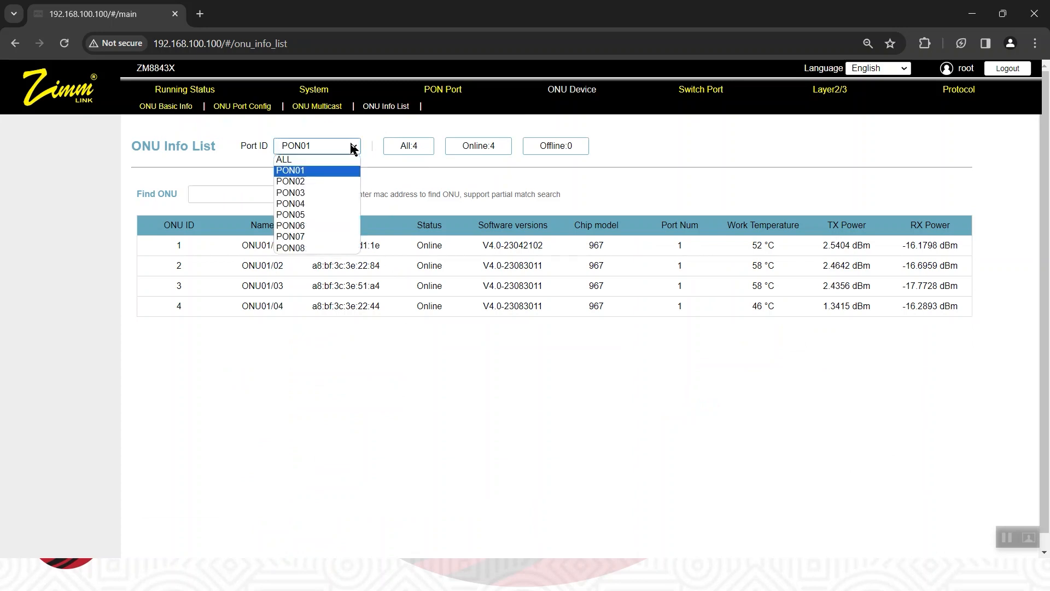
click(341, 392)
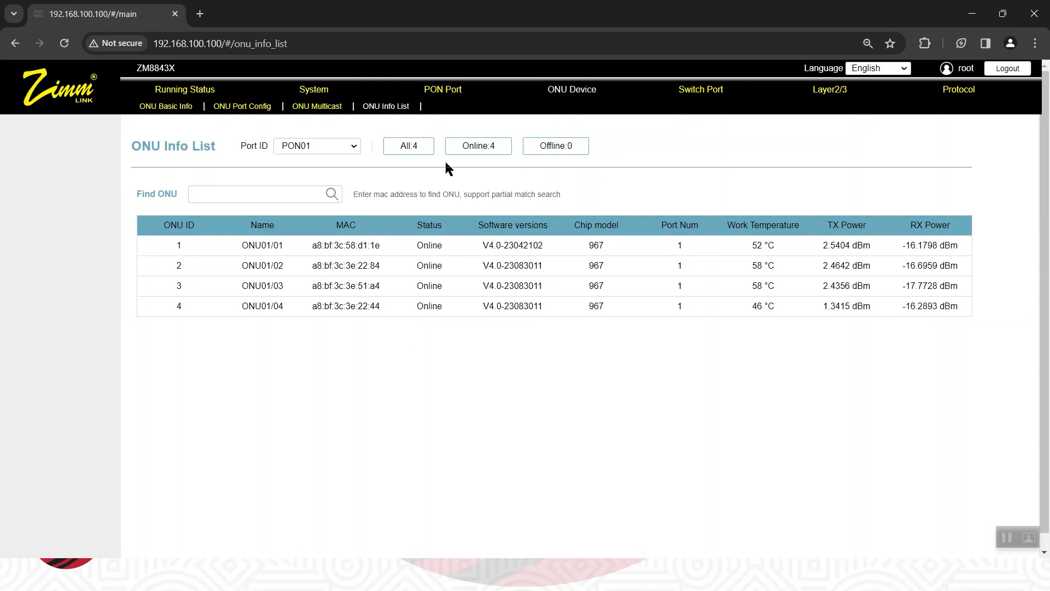
In the ONU batch configuration for PON01, open the WAN connection details of ONU01/01.
click(453, 96)
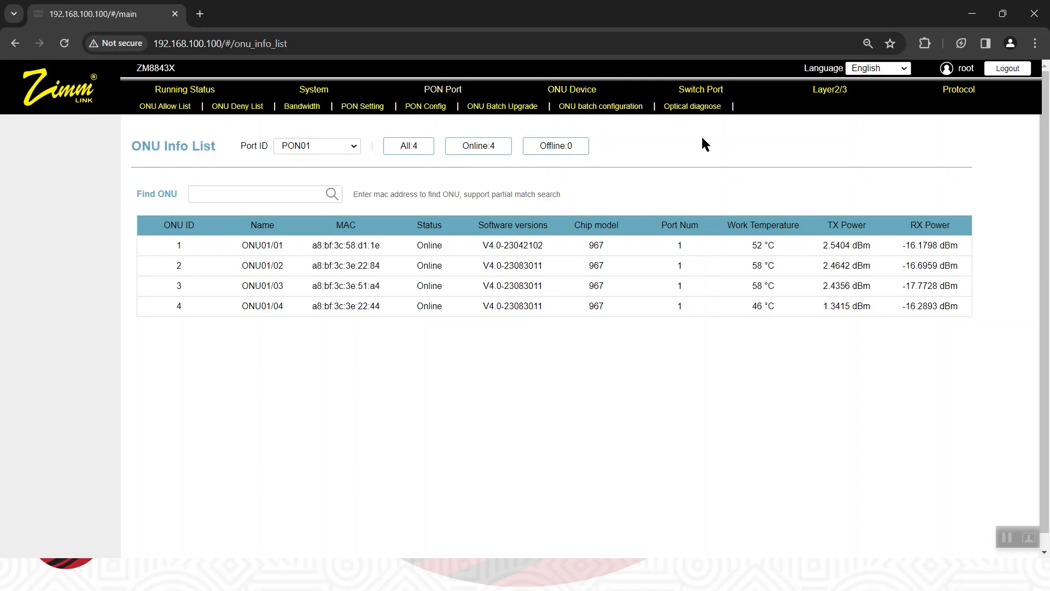
click(614, 107)
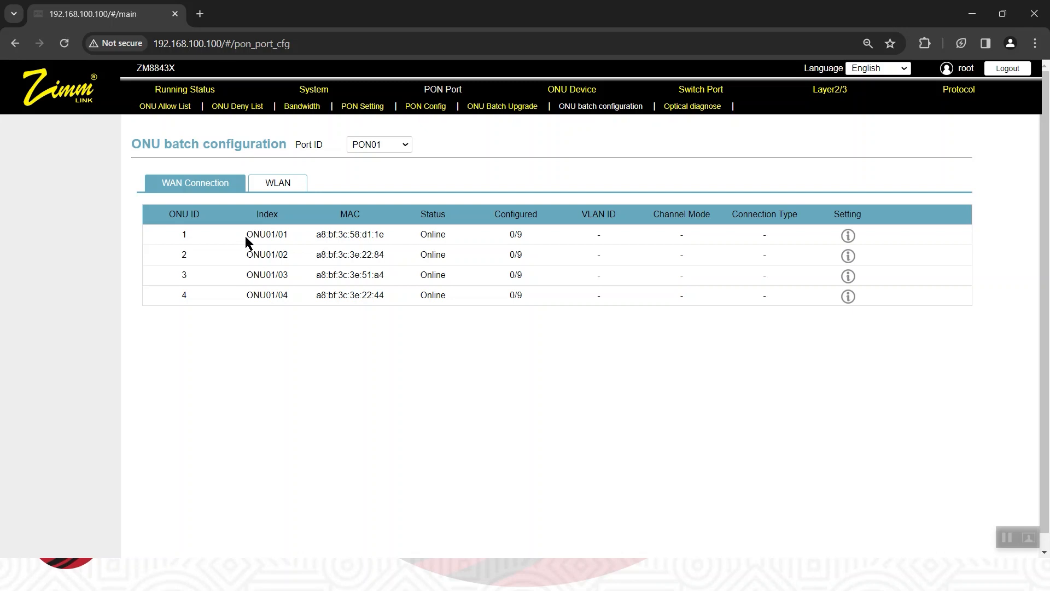
drag(246, 235, 272, 241)
click(280, 233)
drag(284, 233, 334, 236)
double_click(332, 235)
click(451, 371)
click(849, 237)
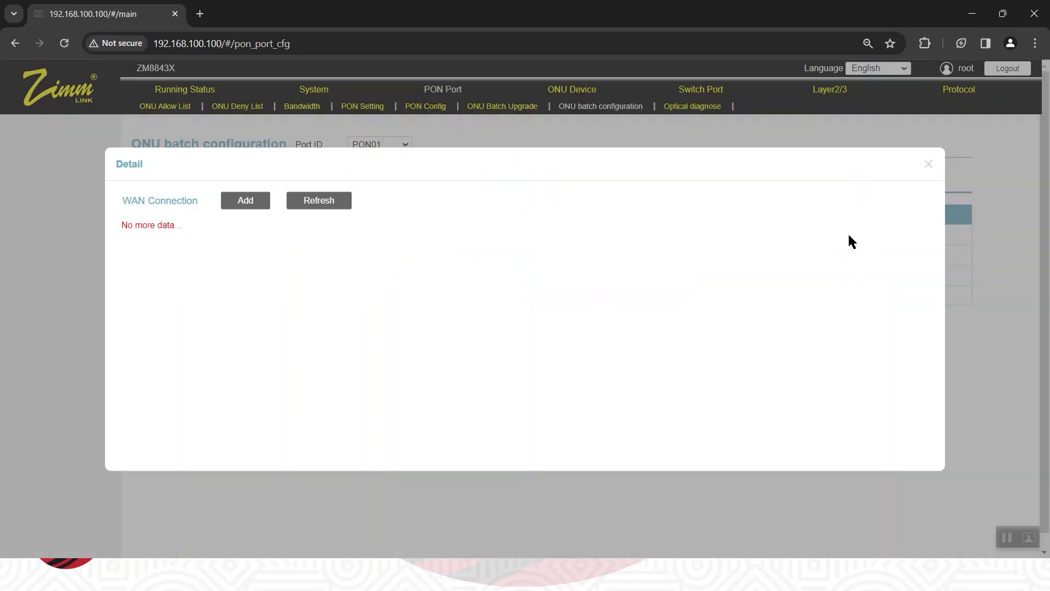
Start a new WAN connection for ONU01/01 with channel mode DHCP and connection type INTERNET_TR069.
click(241, 198)
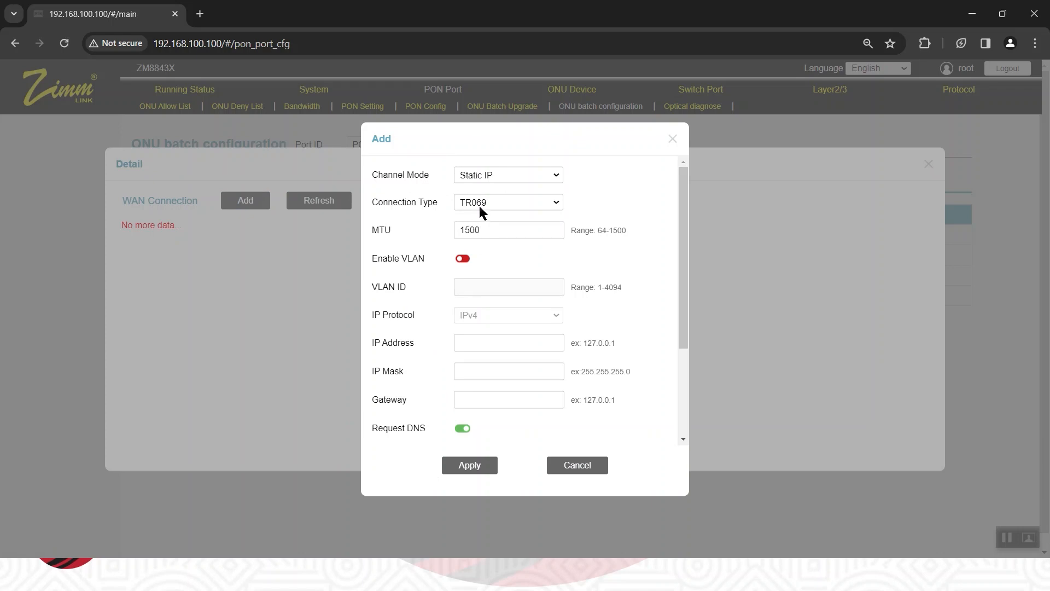
click(550, 176)
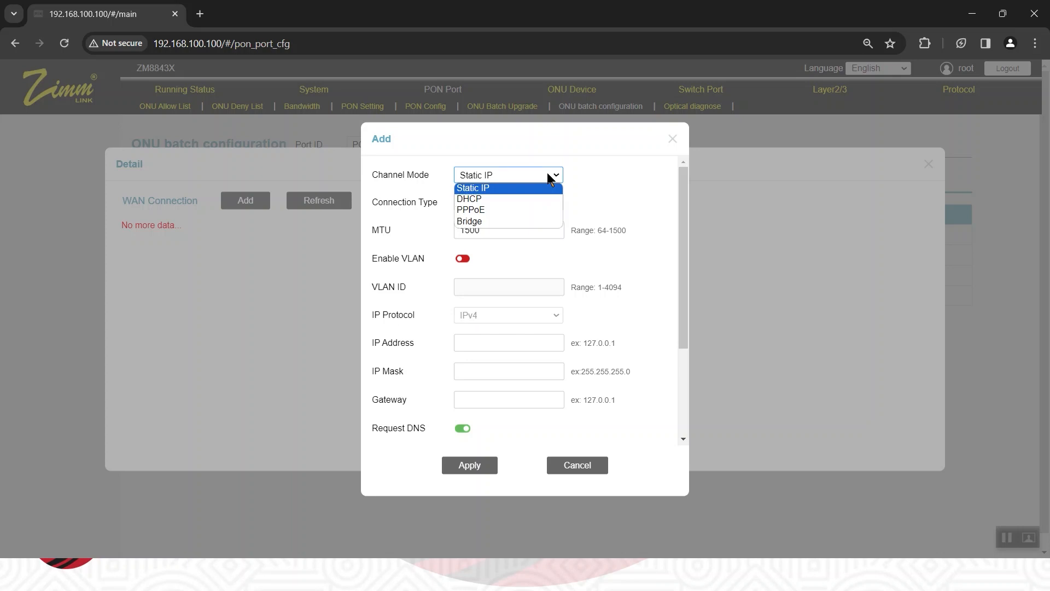
click(508, 199)
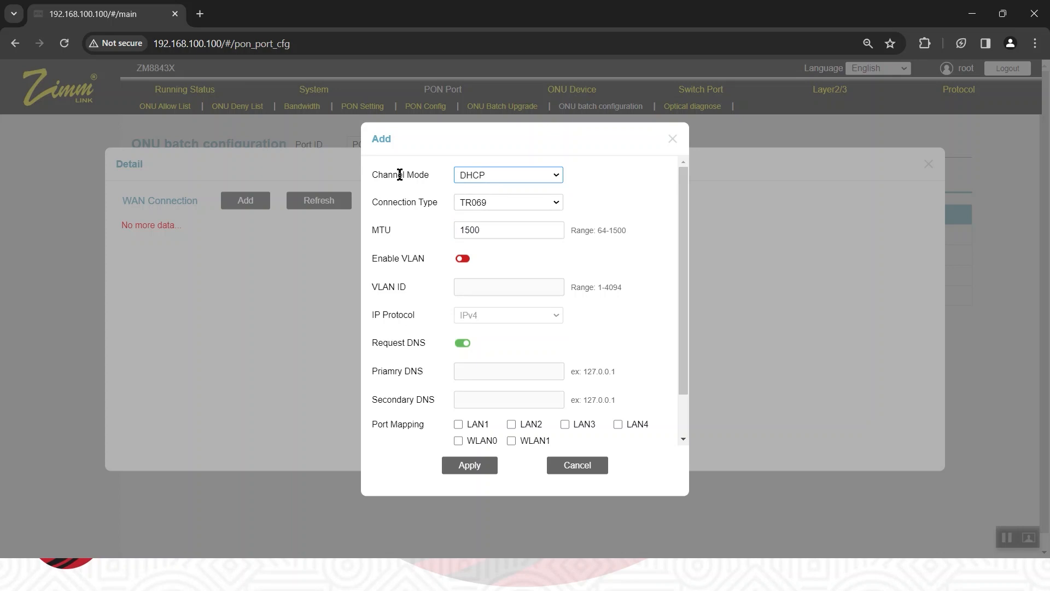
click(559, 203)
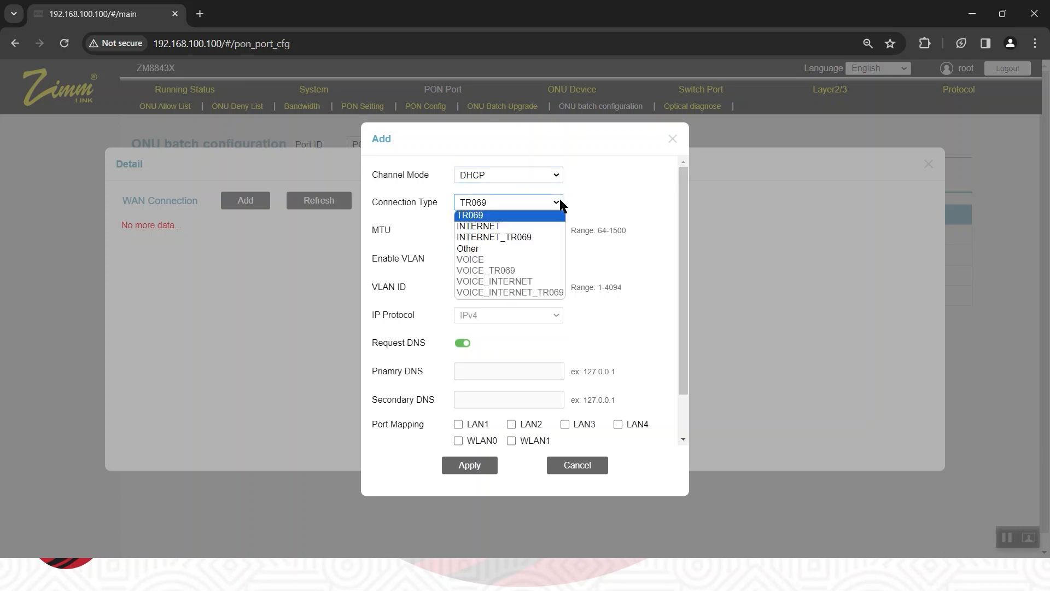
click(527, 237)
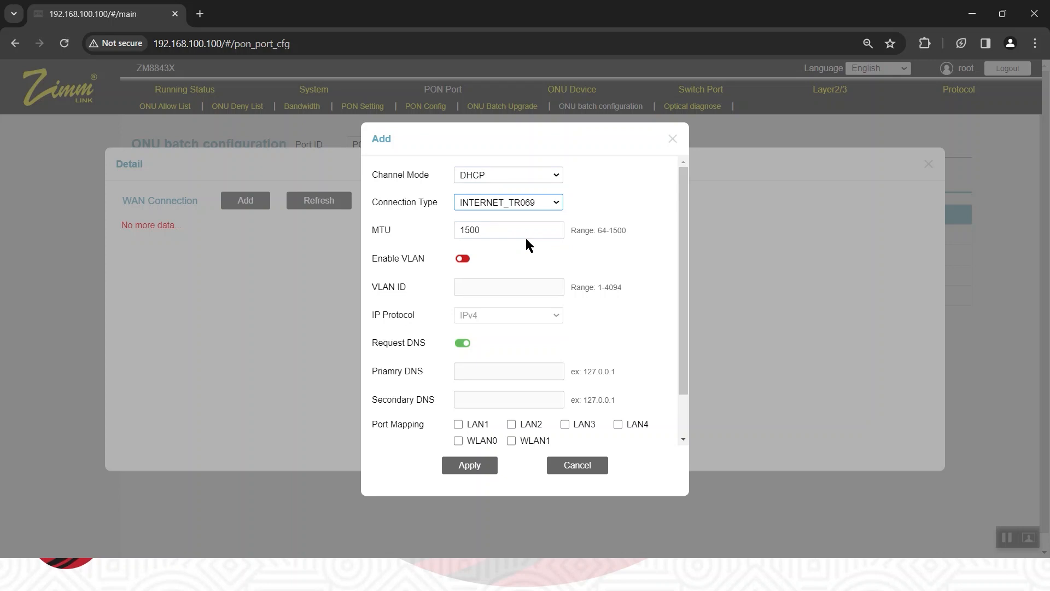
Enable VLAN on the new WAN connection with VLAN ID 110, apply it, and dismiss the battery notice.
click(463, 261)
click(480, 287)
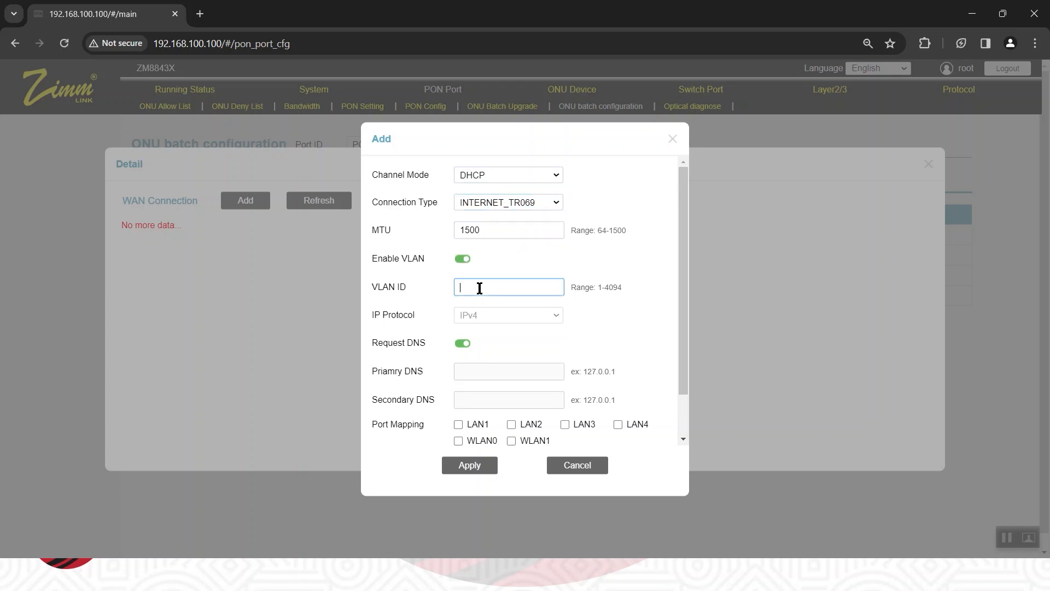
text(110)
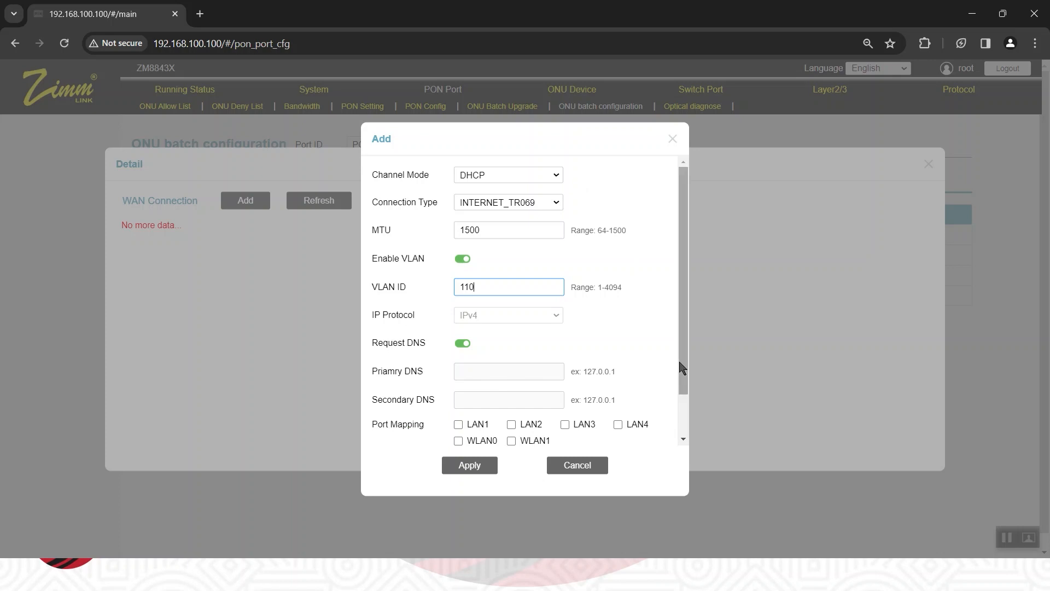
drag(688, 353, 682, 434)
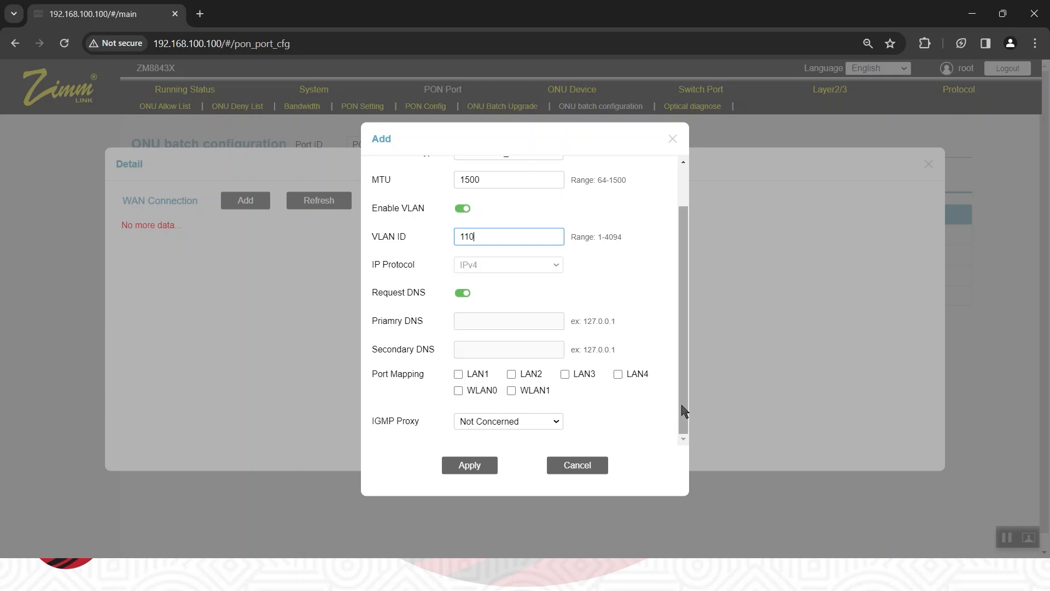
drag(685, 412, 684, 288)
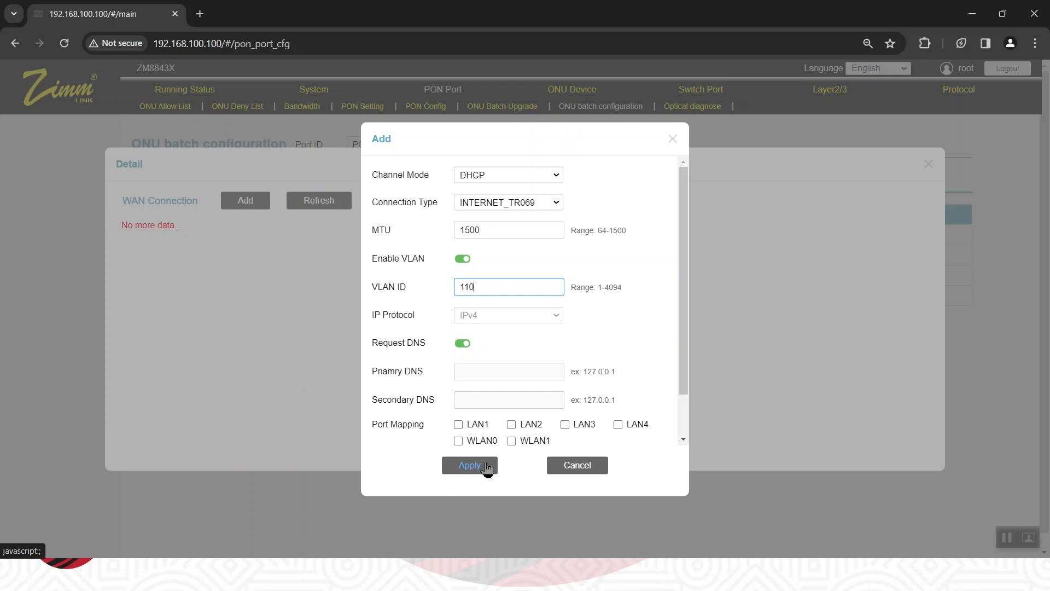
click(485, 464)
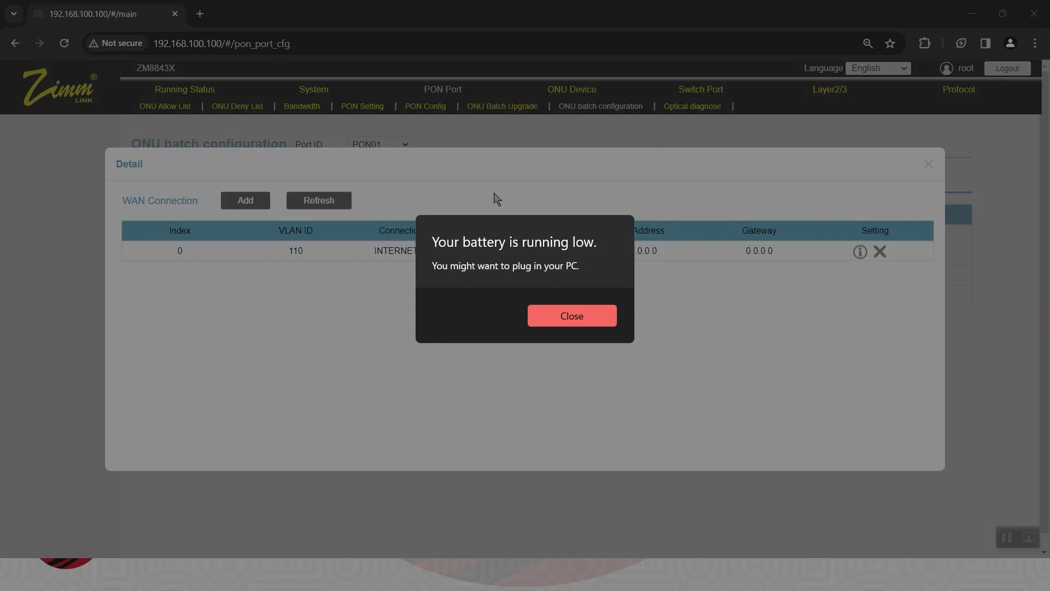
click(564, 316)
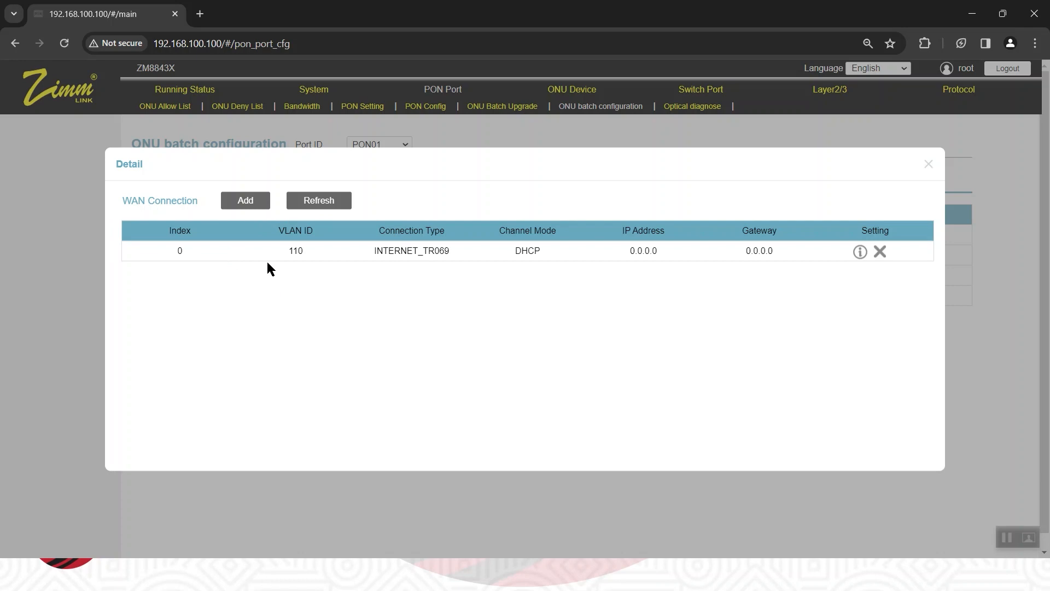
click(247, 201)
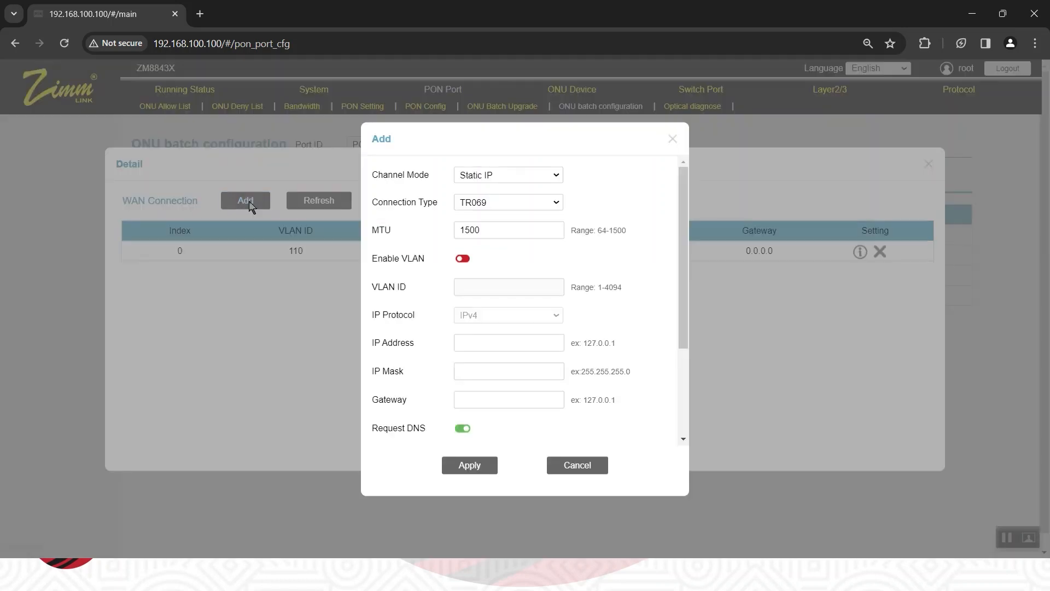
click(553, 177)
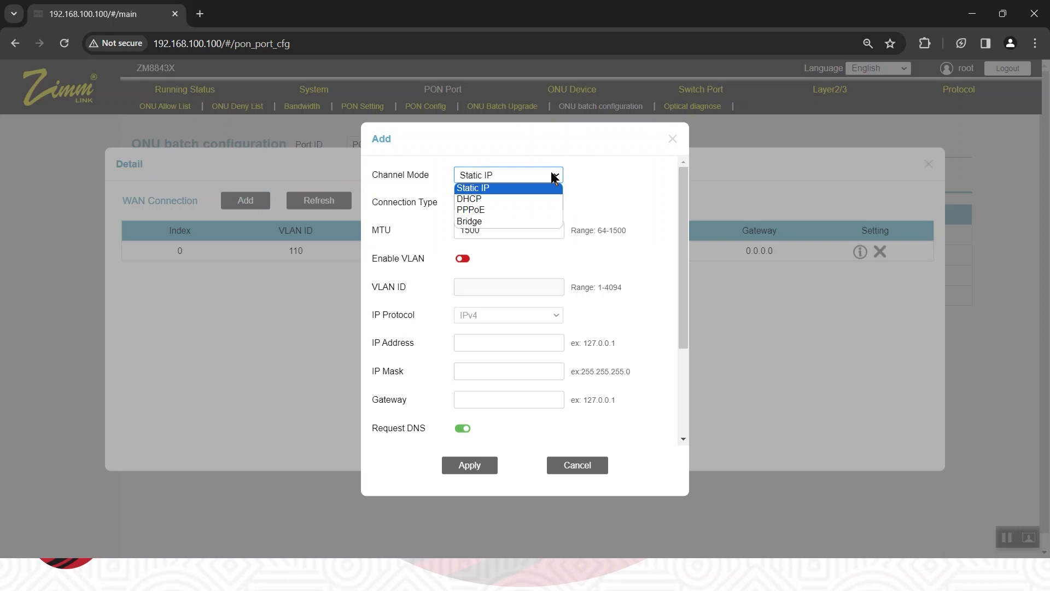
click(410, 201)
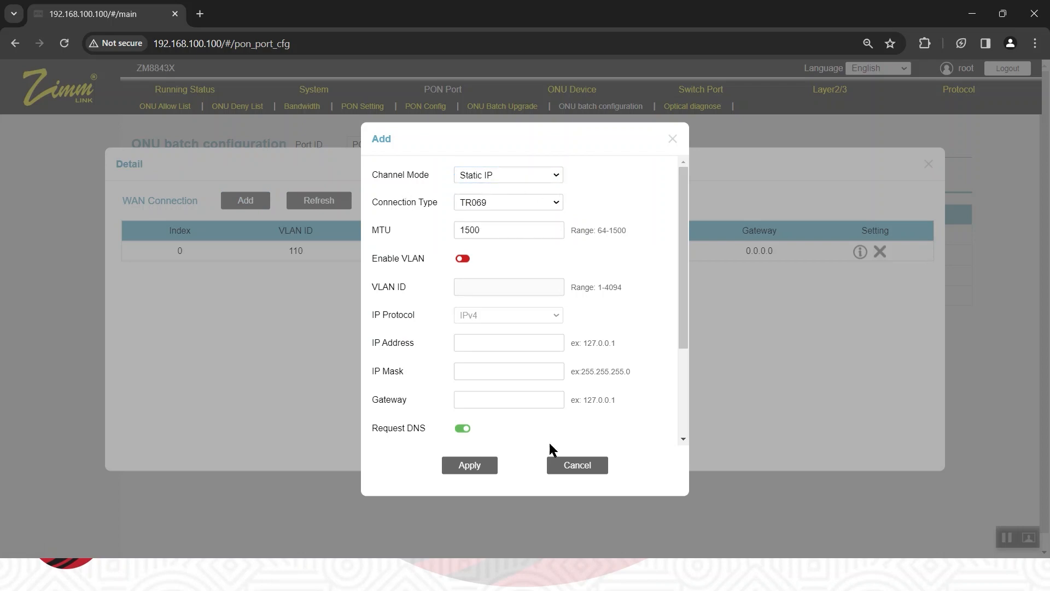
click(568, 465)
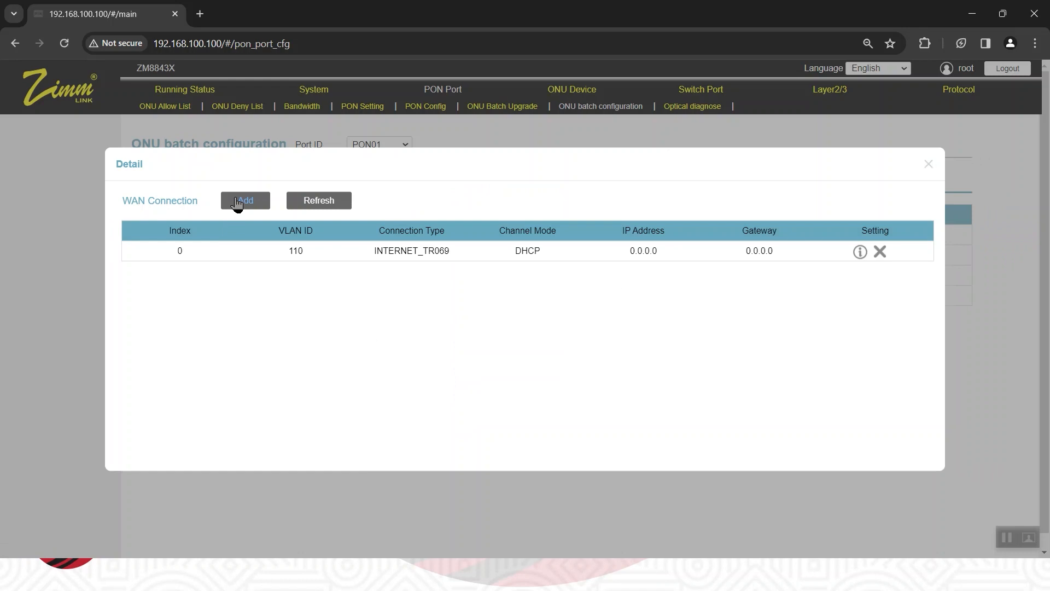
Start another WAN connection for ONU01/01 with channel mode PPPoE and connection type INTERNET.
click(261, 198)
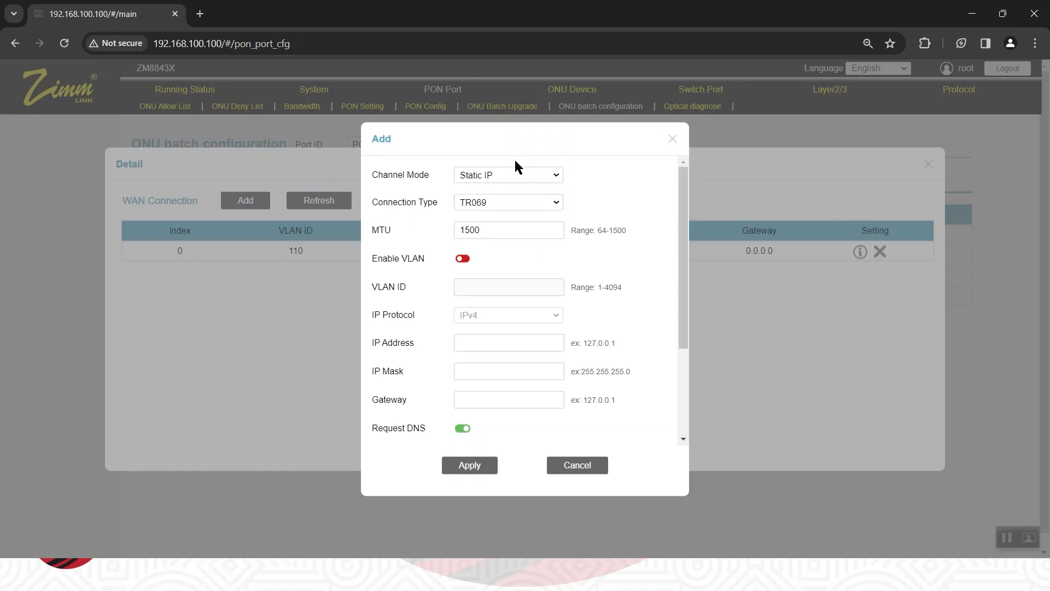
click(555, 174)
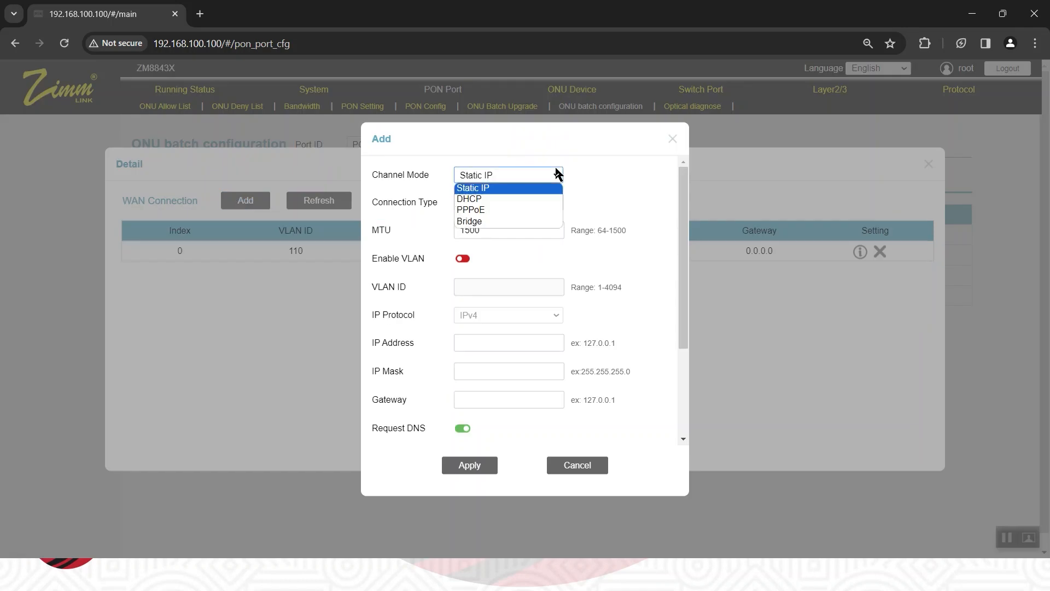
click(513, 209)
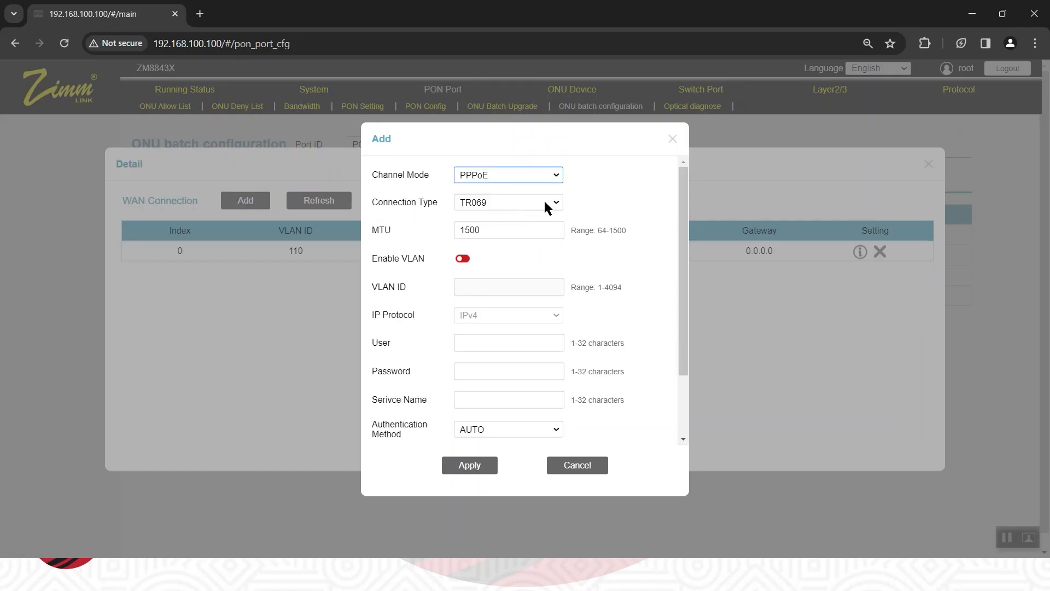
click(545, 202)
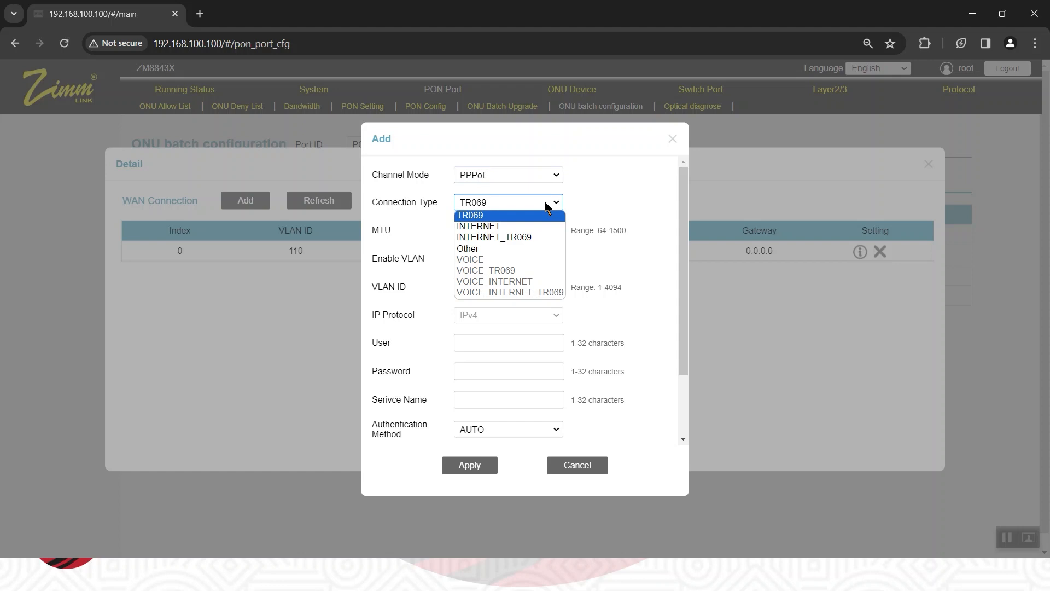
click(523, 228)
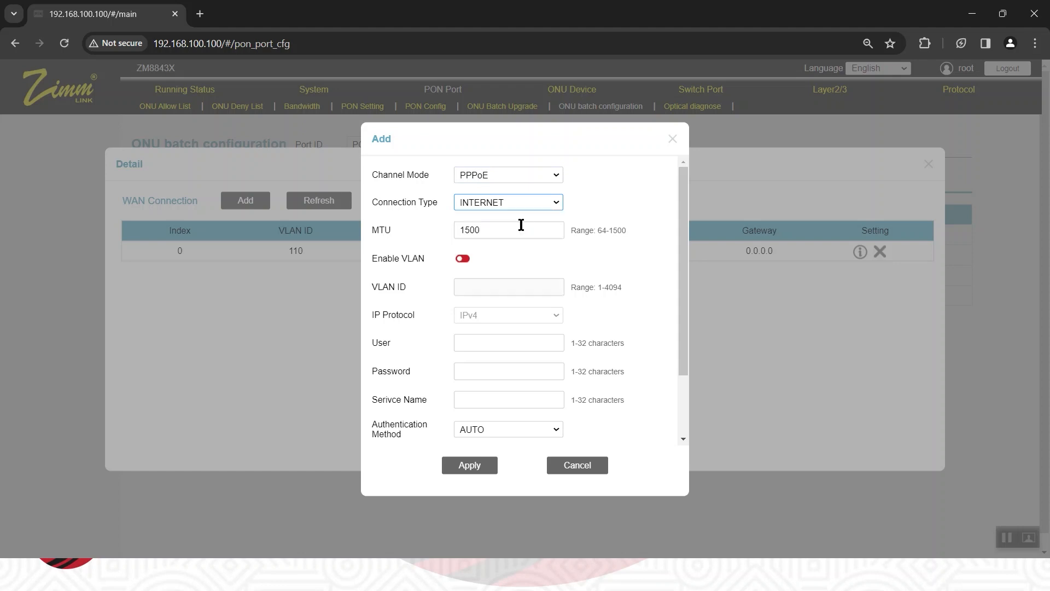
Enable VLAN on the new PPPoE connection and set its VLAN ID to 120.
click(466, 258)
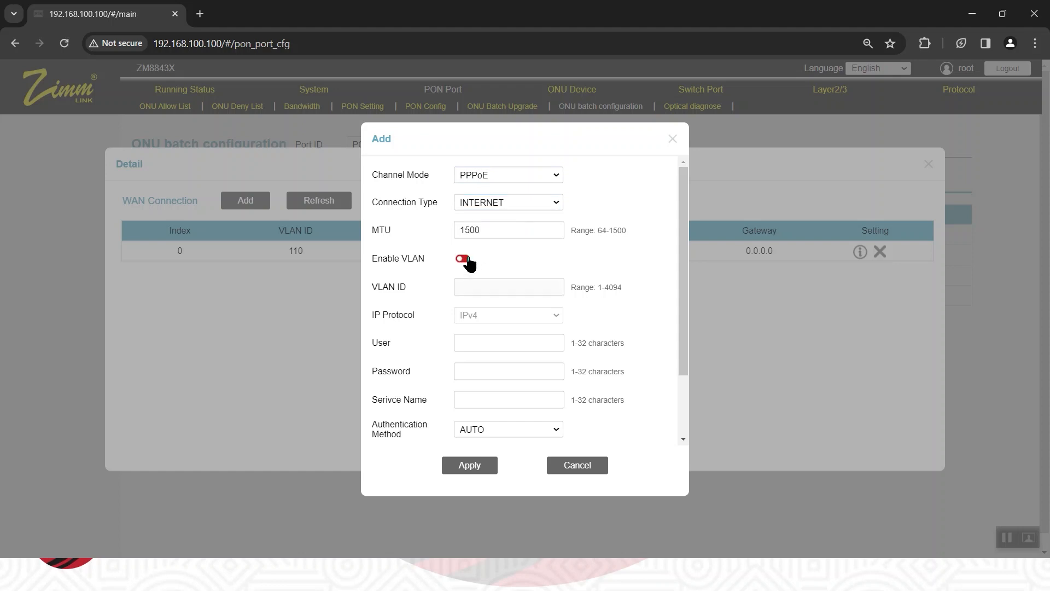
click(460, 290)
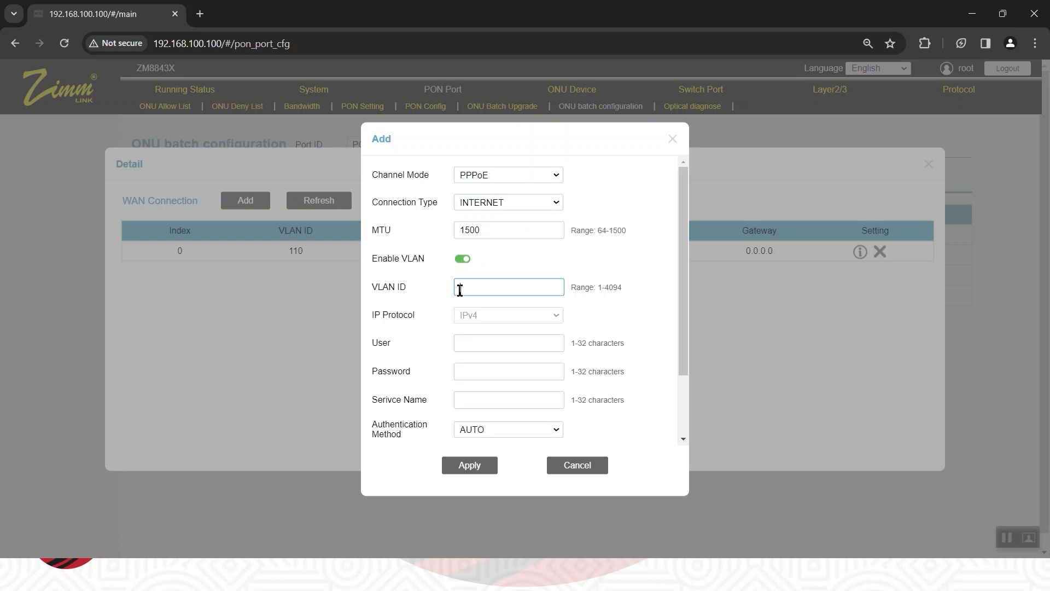
text(120)
Enter user01 as the PPPoE user and fill in the PPPoE account password.
click(507, 348)
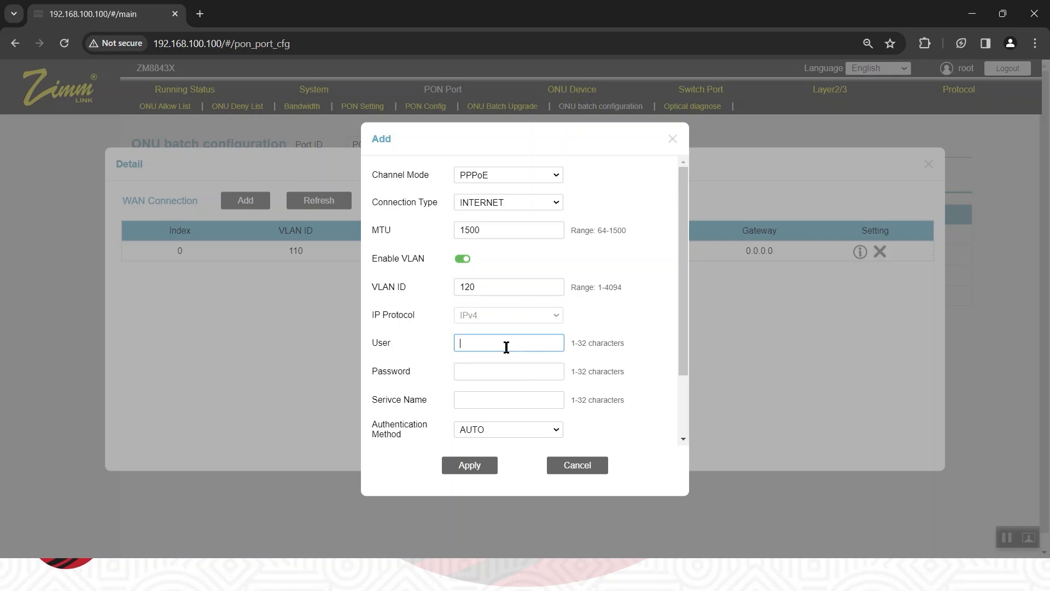
text(user01)
click(493, 373)
text(1)
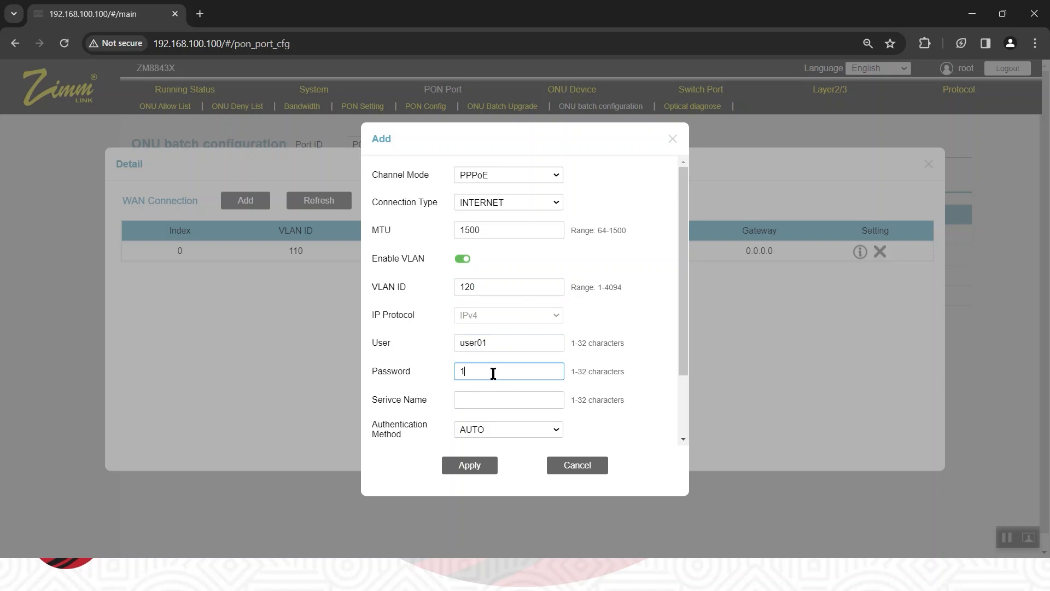
text(23456)
Map the PPPoE connection to LAN1 and WLAN0, check its settings, and apply it.
scroll(494, 373, down, 2)
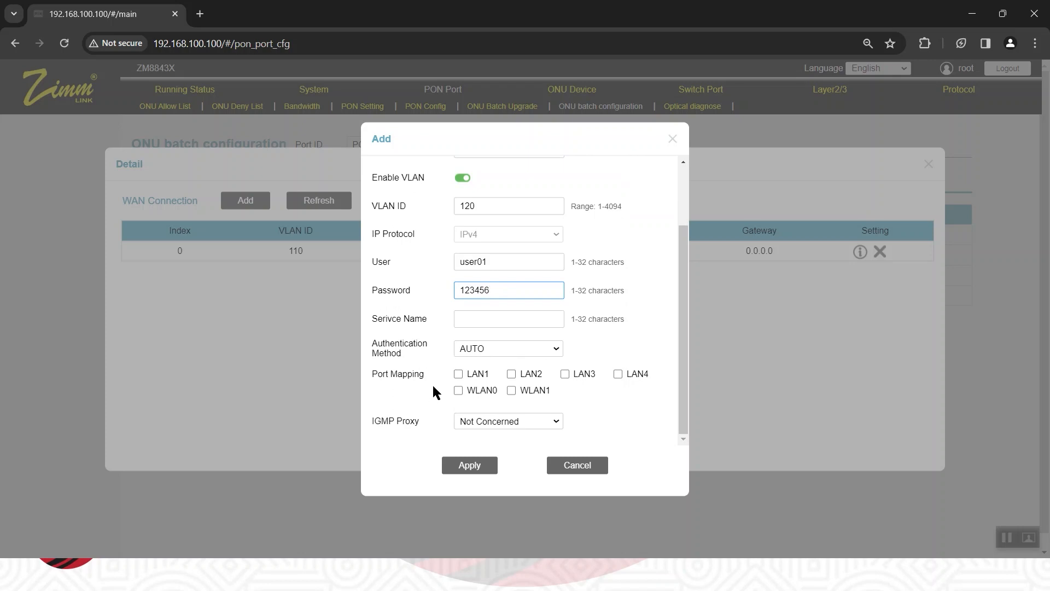
click(463, 375)
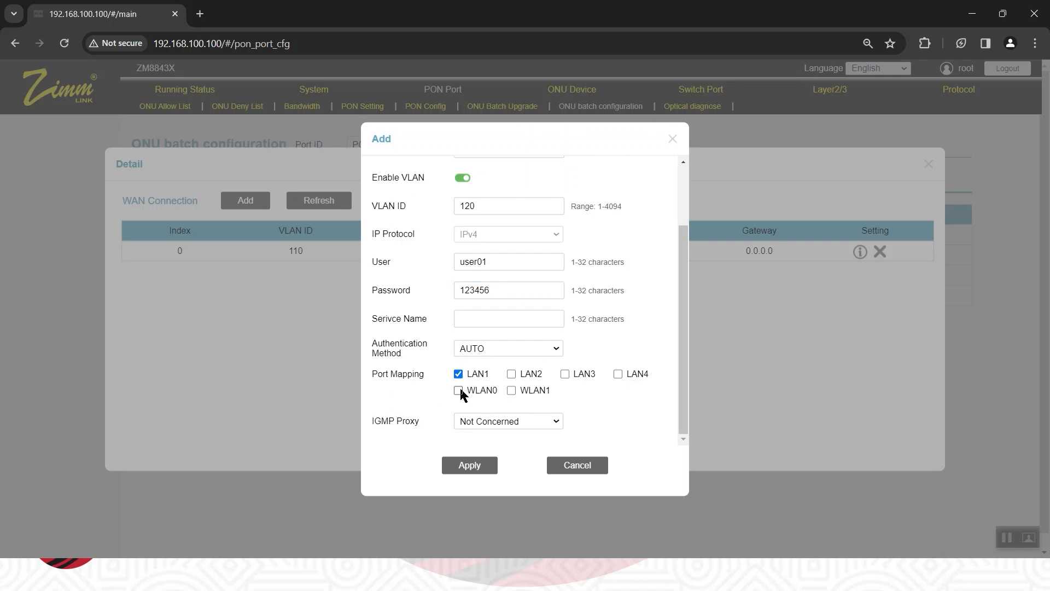
click(460, 392)
scroll(483, 298, up, 2)
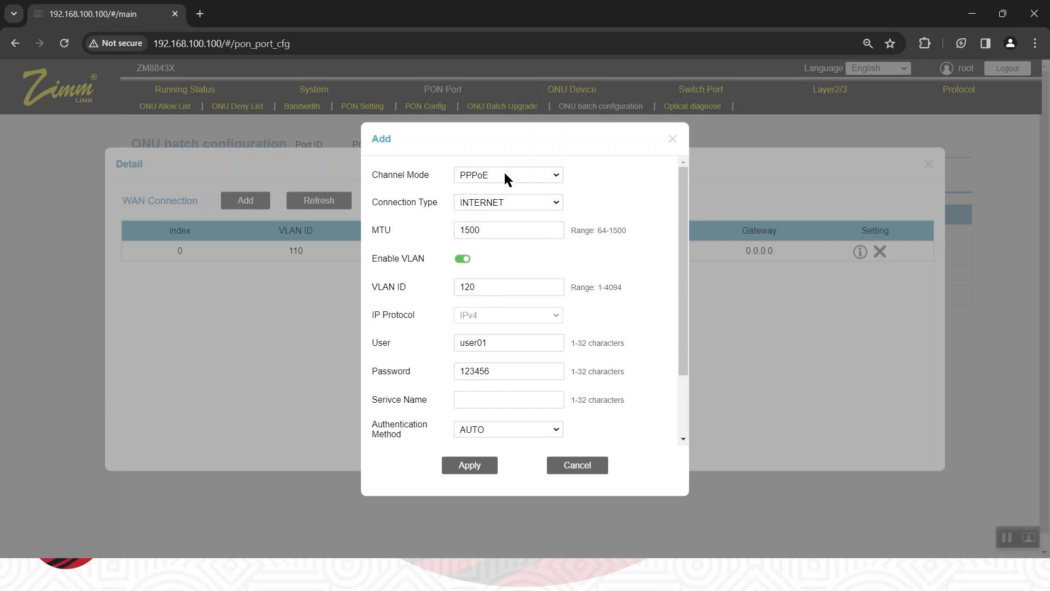
scroll(501, 276, down, 2)
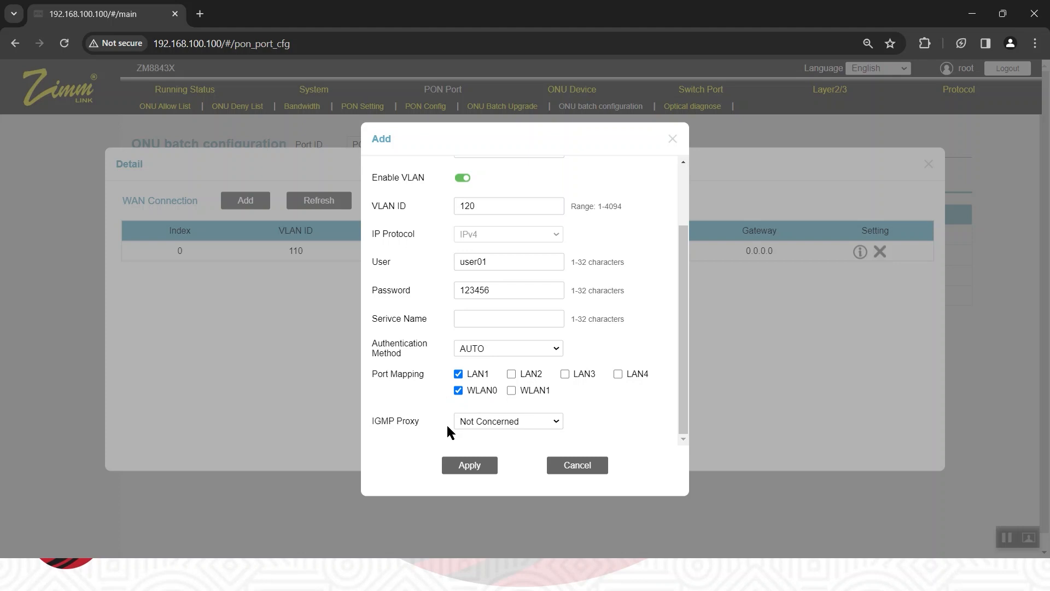
click(471, 465)
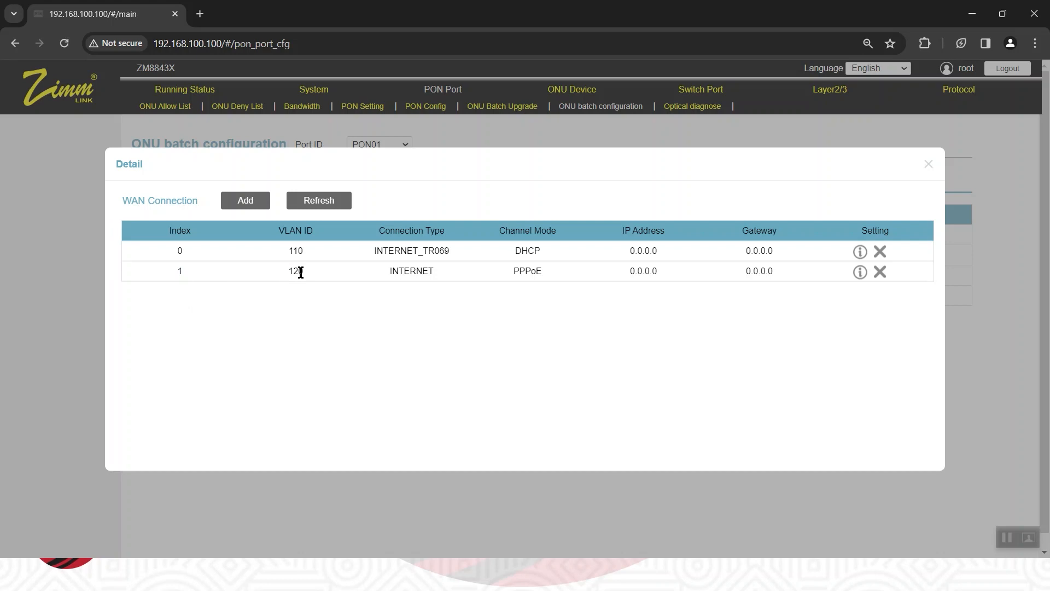
Start a third WAN connection for ONU01/01 with channel mode Bridge and connection type INTERNET.
click(246, 201)
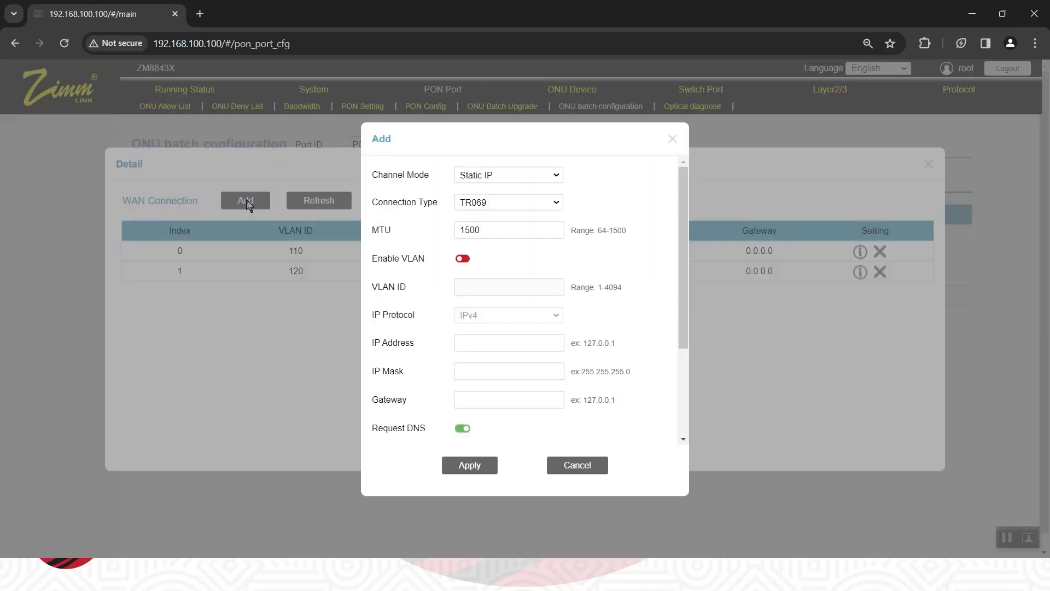
click(523, 173)
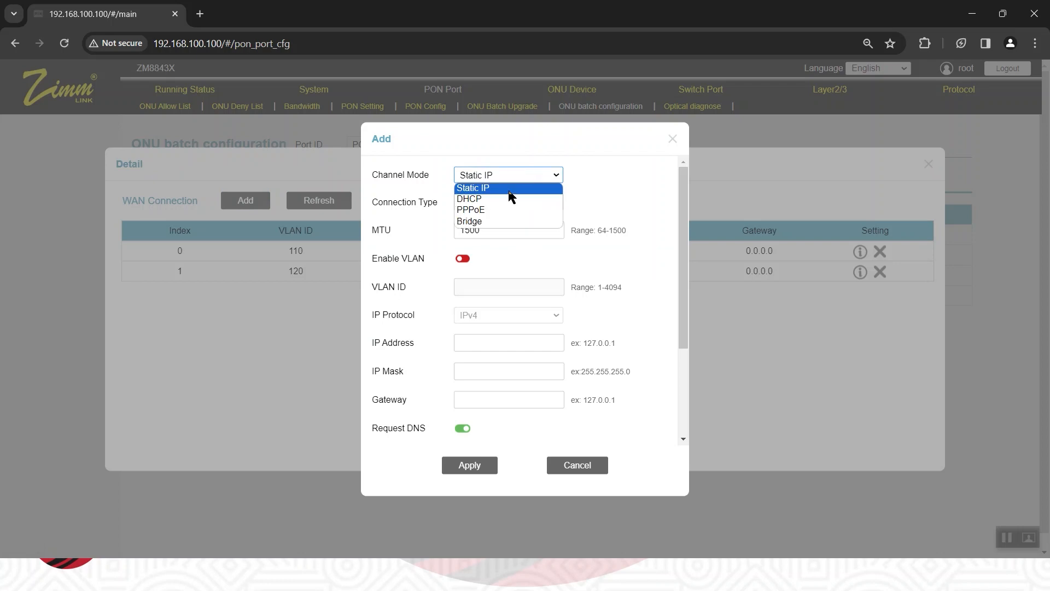
click(493, 220)
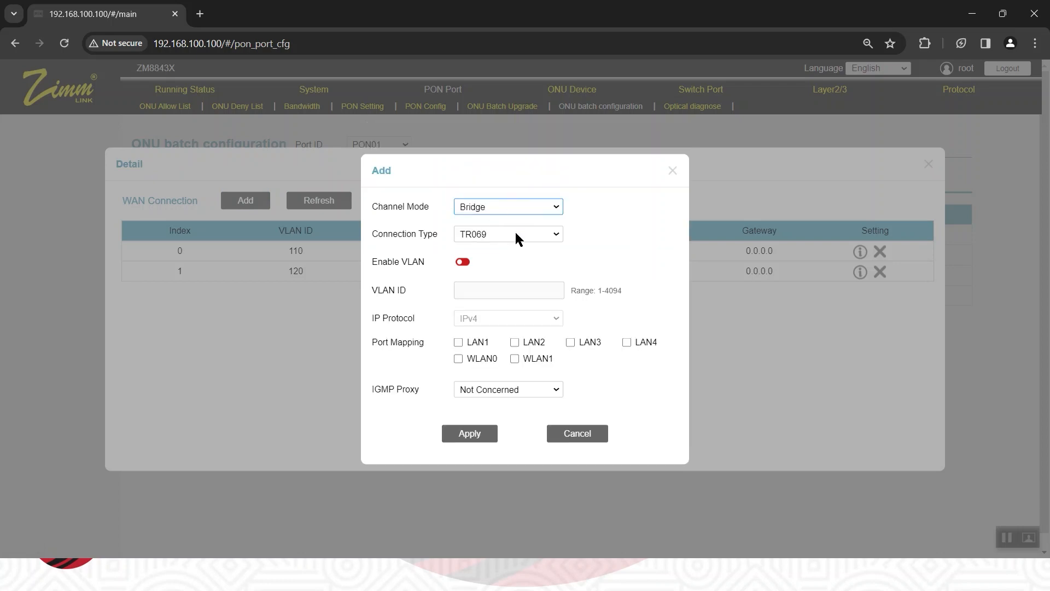
click(518, 235)
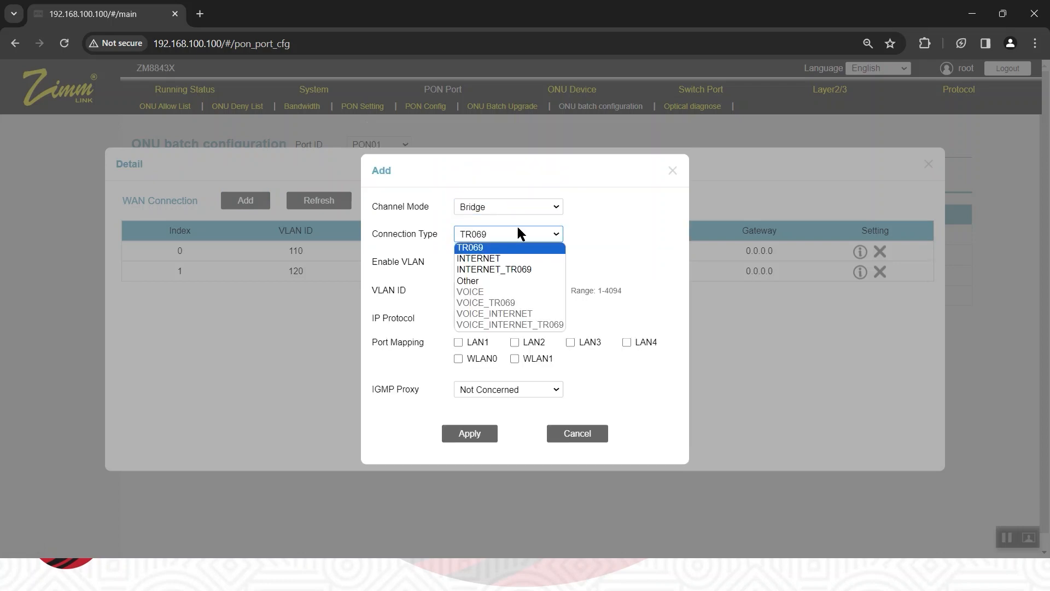
click(505, 258)
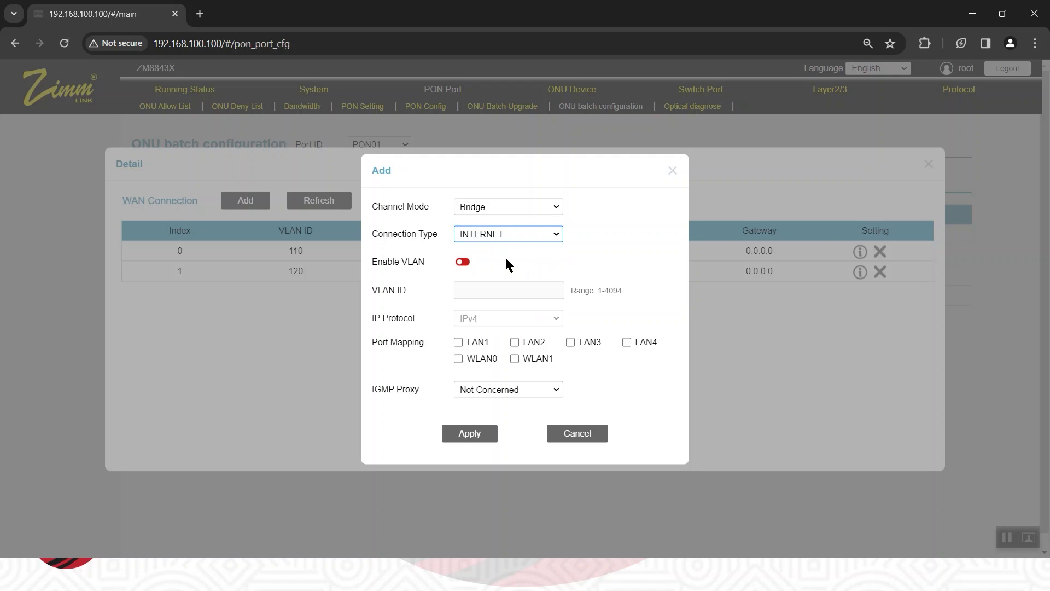
Enable VLAN ID 130 on the bridge connection, map it to LAN4, and apply it.
click(462, 263)
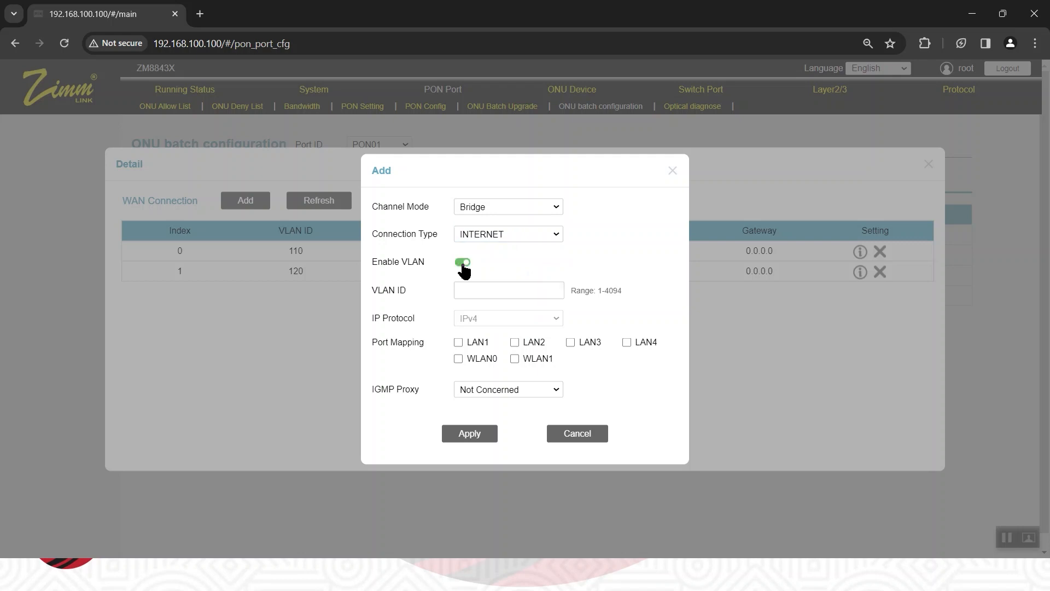
click(468, 293)
text(130)
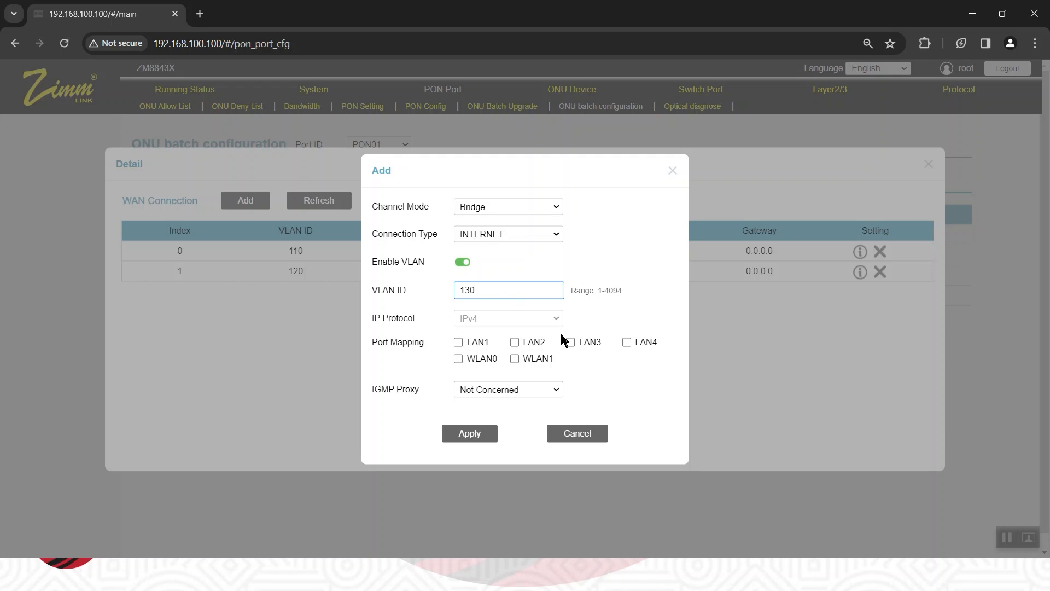
click(626, 342)
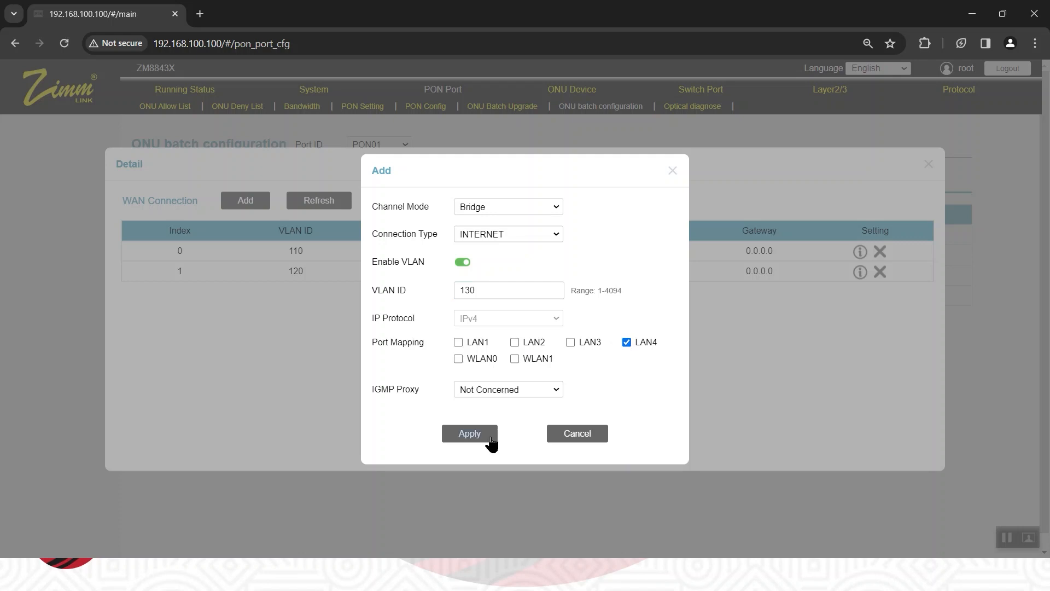
click(472, 434)
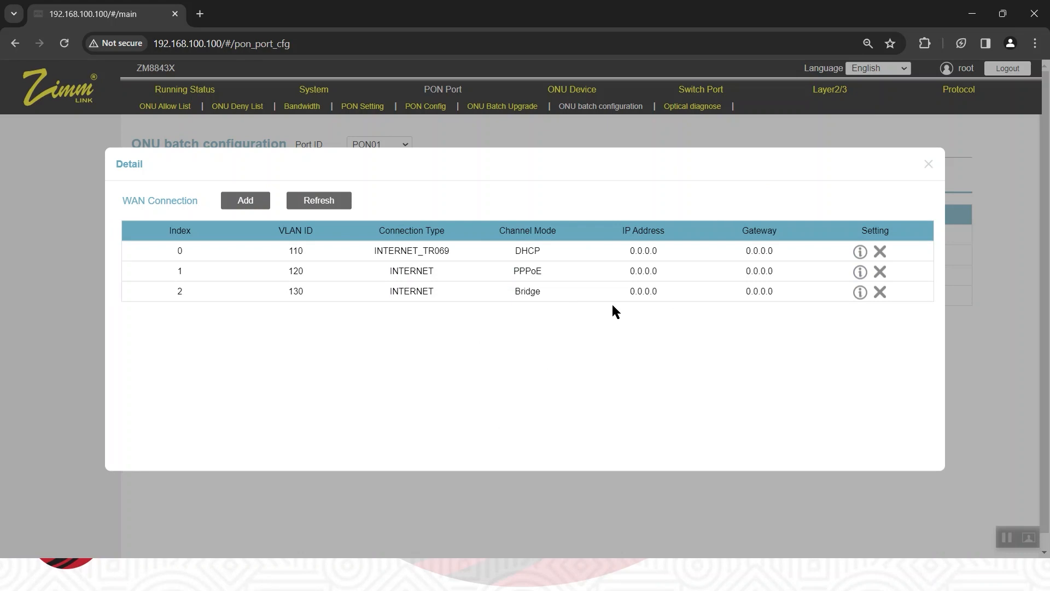
Review the PON01 WAN connection overview and the detailed connection list of ONU01/01.
click(929, 165)
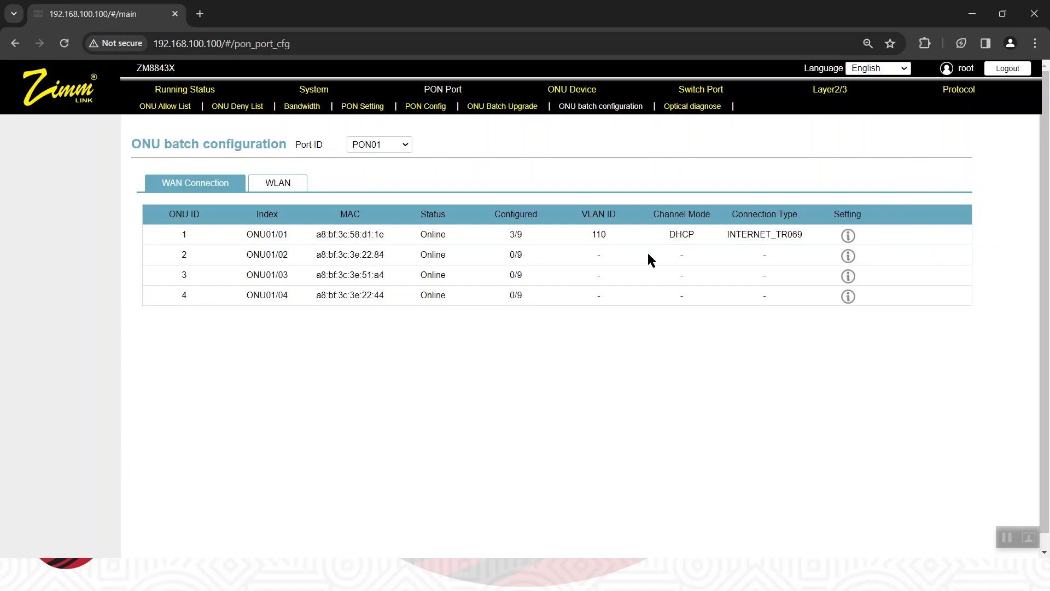
click(847, 236)
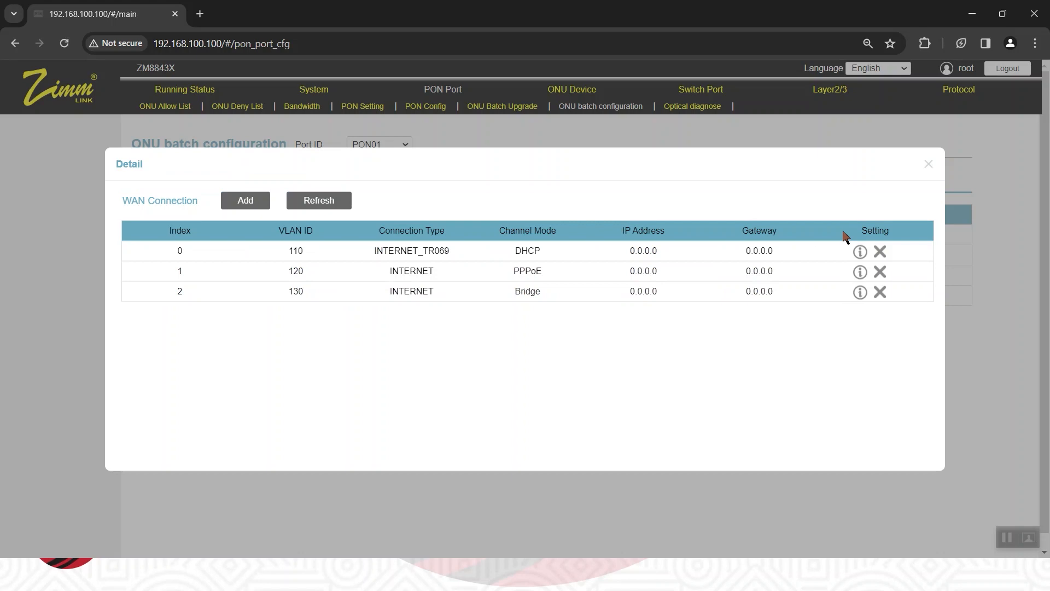
click(928, 164)
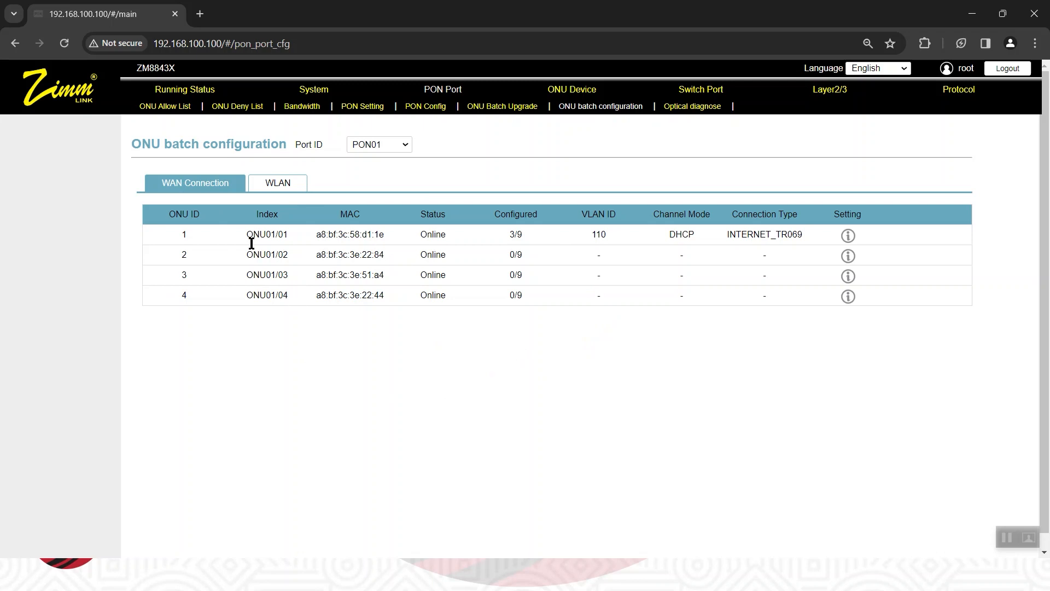
Configure the 2.4G WLAN of ONU 1 with encryption None and SSID ZIMMLINK-ONU01, and apply it.
click(278, 184)
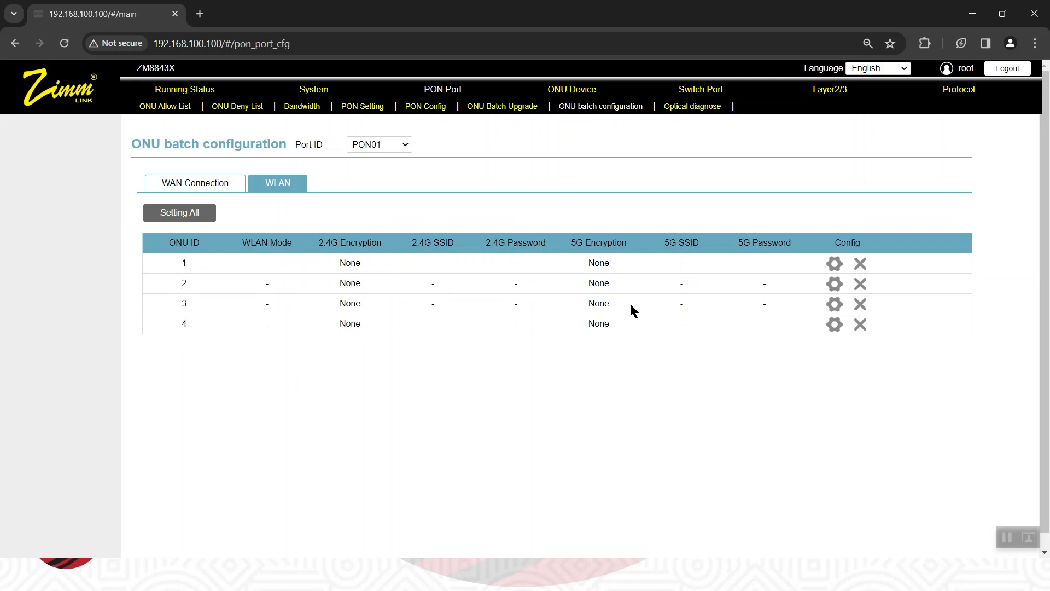
click(835, 265)
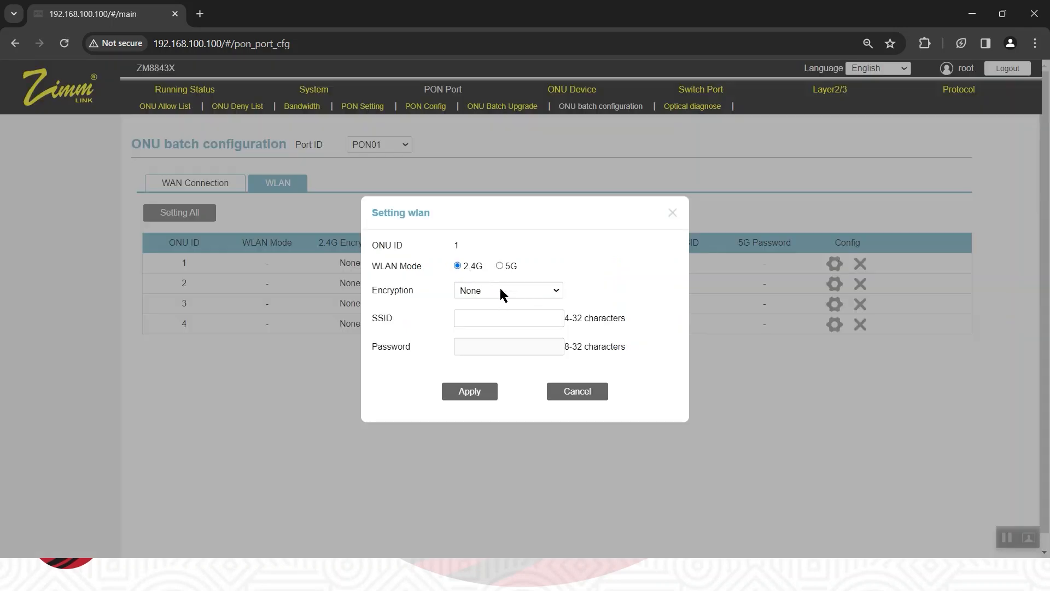
click(502, 292)
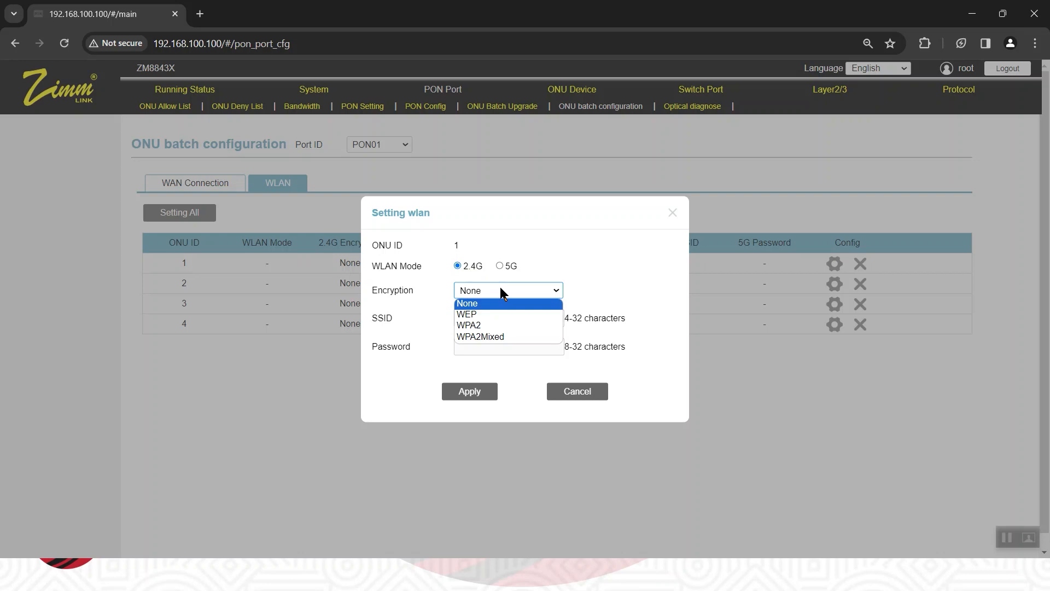
click(489, 305)
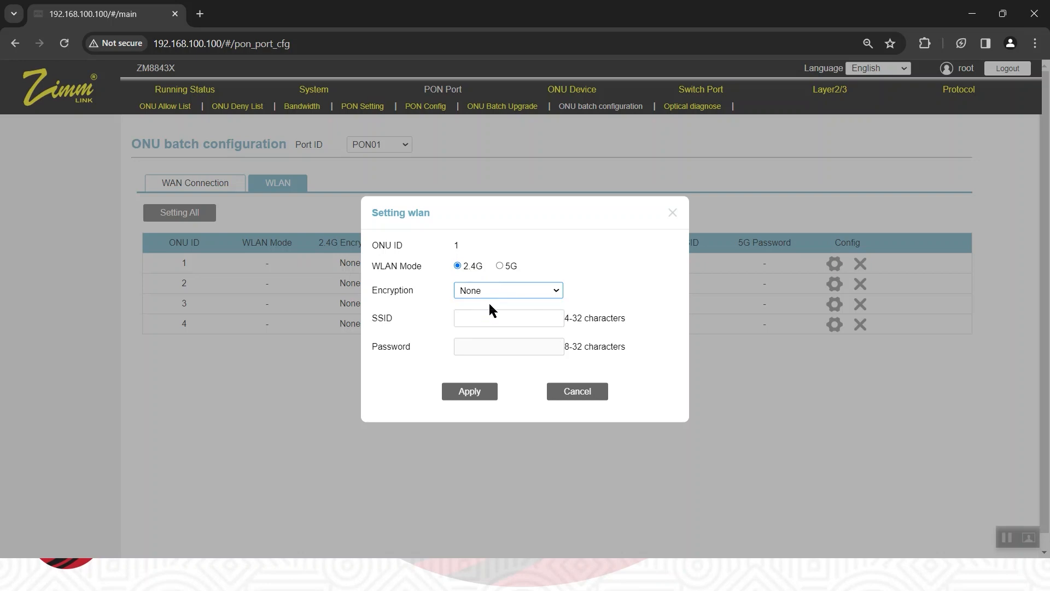
click(478, 316)
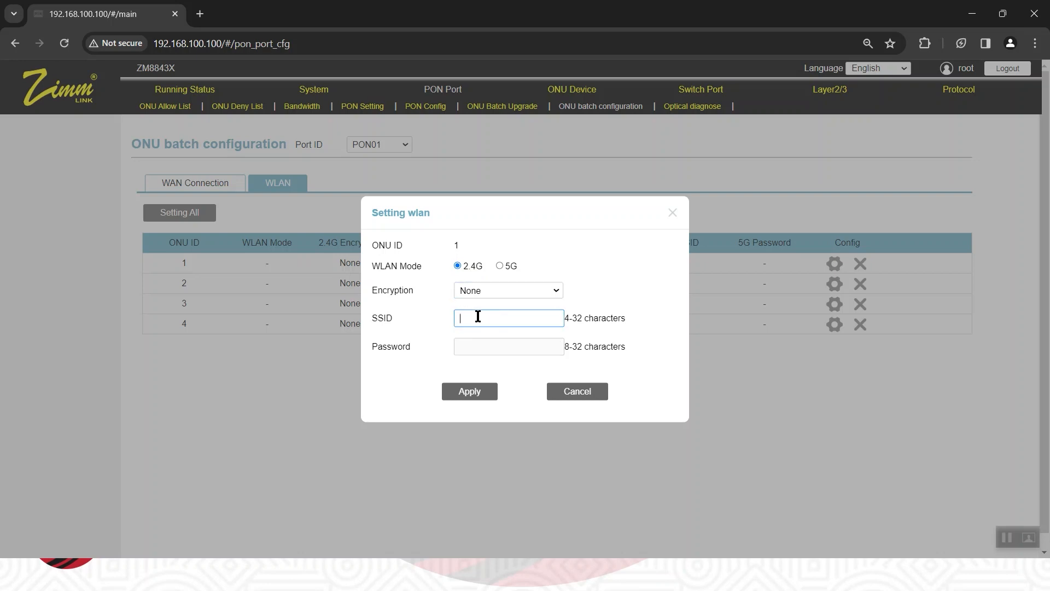
text(ZIMMMLINK-ONU01)
click(454, 392)
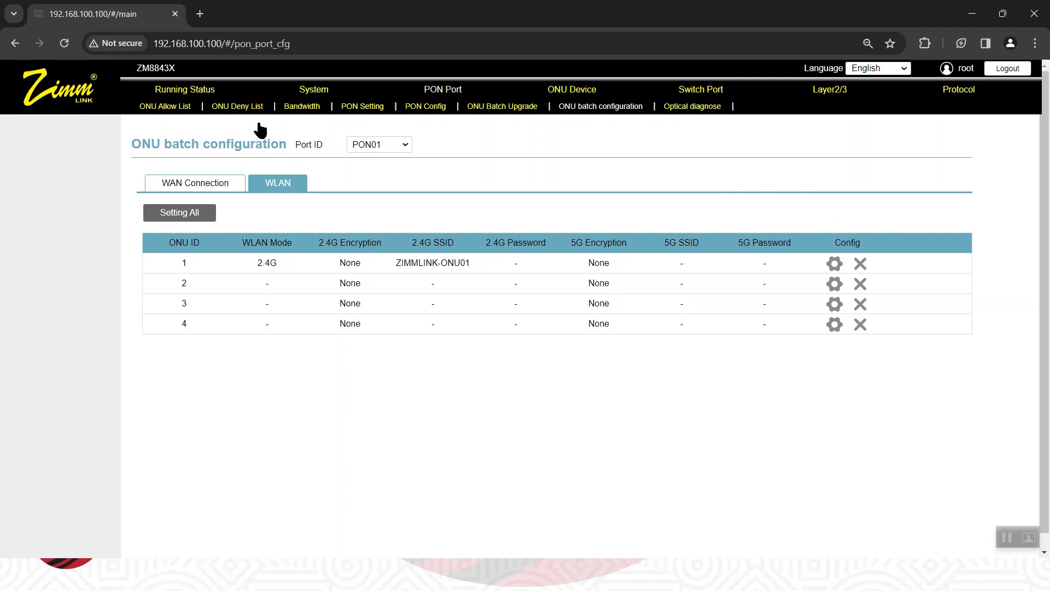
Return to the WAN connection settings, recheck the connections of ONU01/01, and close their details.
click(201, 187)
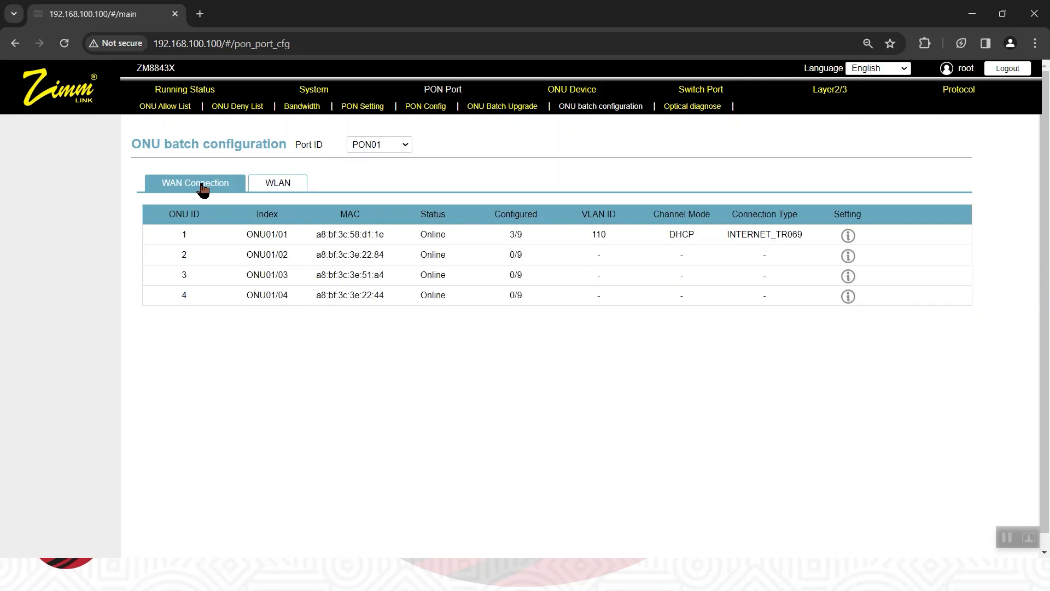
click(848, 237)
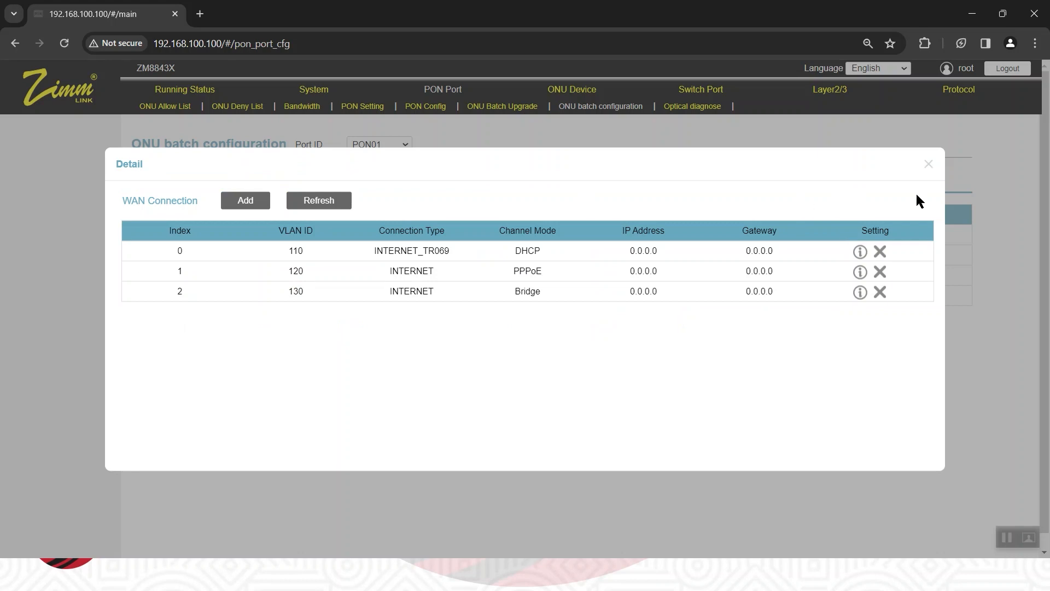
click(930, 166)
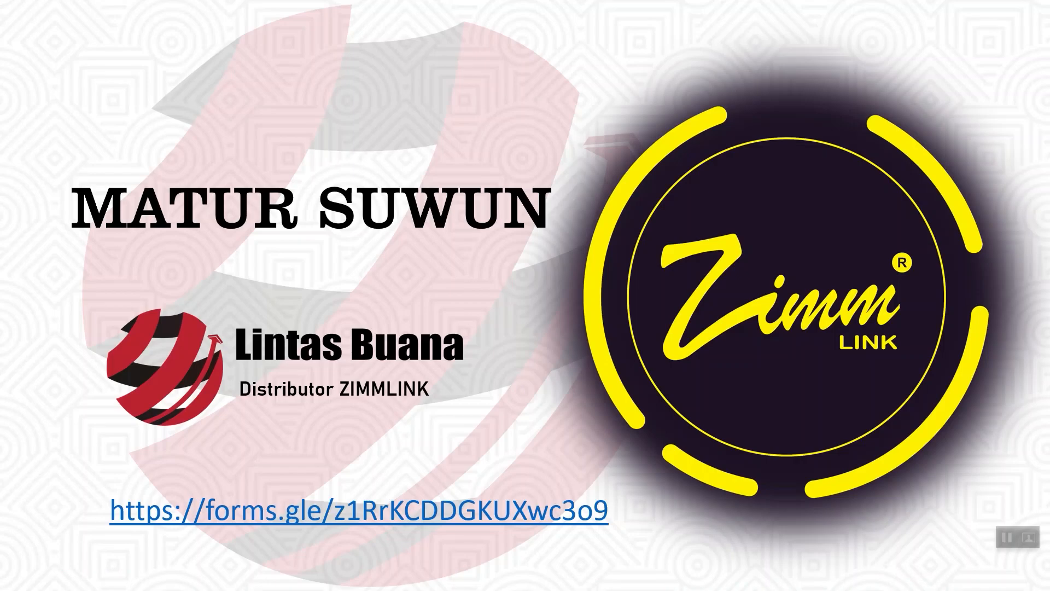